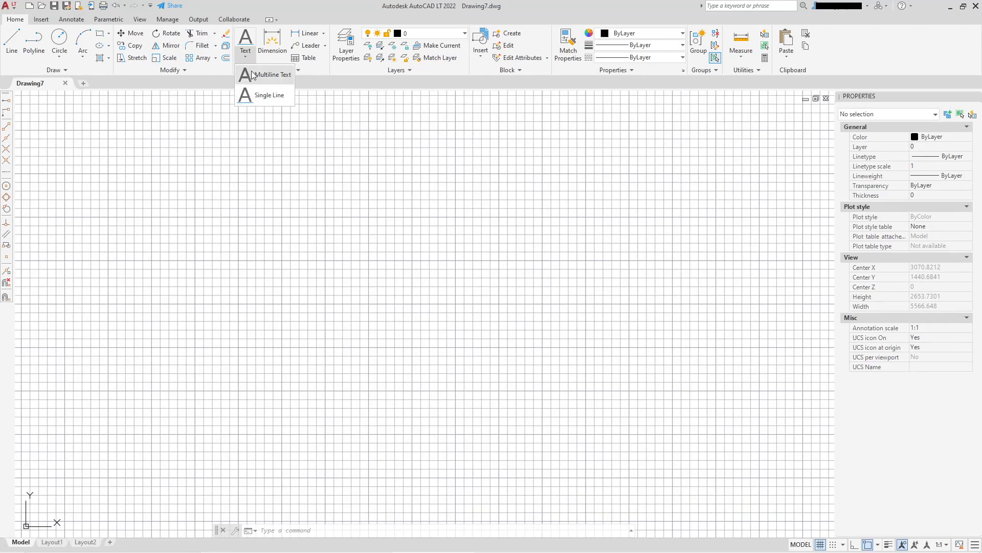
Step: Place single-line text reading "some text" in the upper middle of the drawing, with height 1 and rotation 0
click(263, 96)
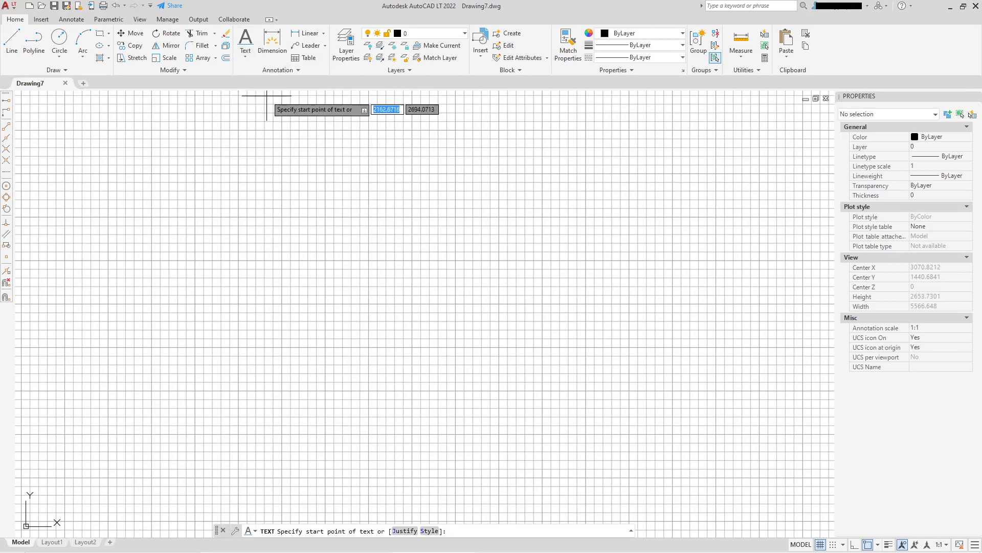
click(357, 199)
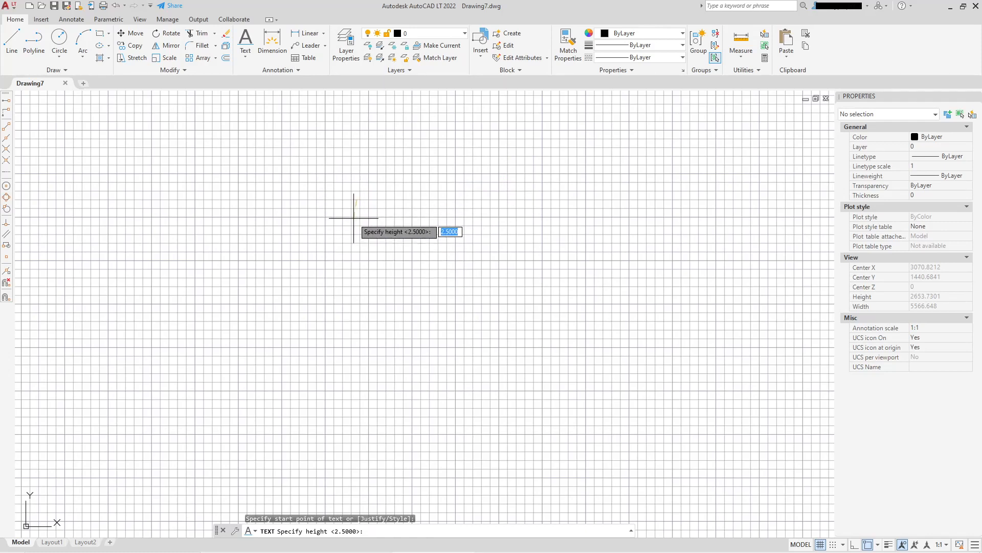
key(Return)
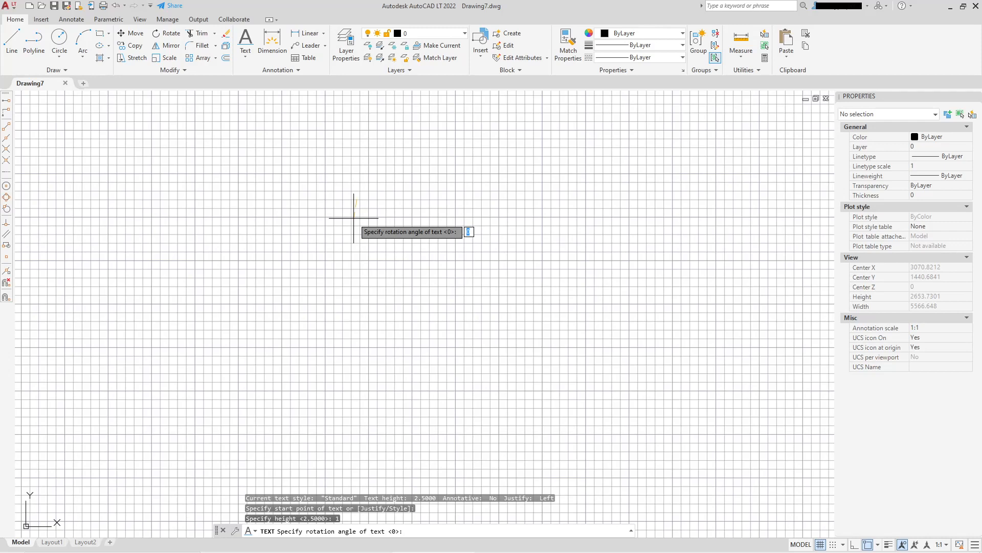
key(Return)
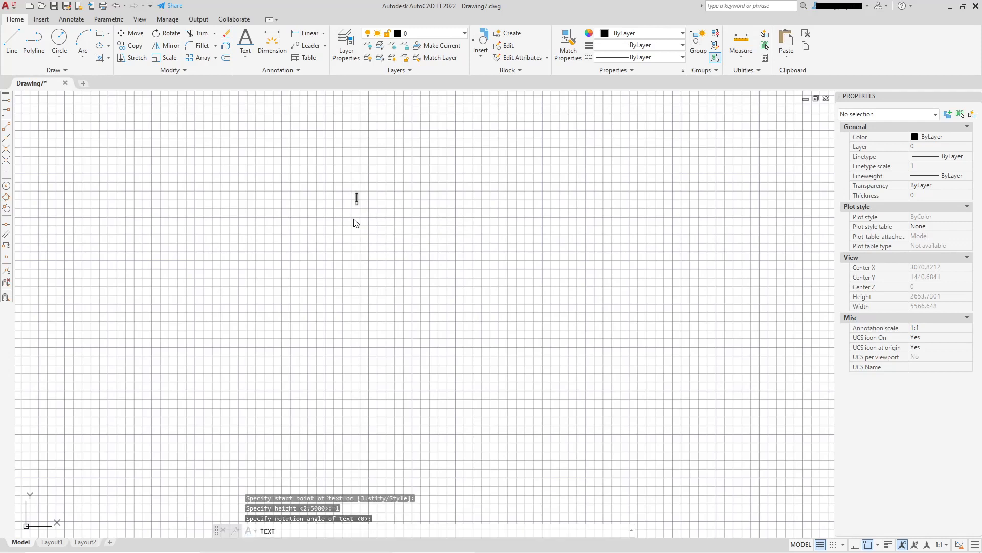
text(some t)
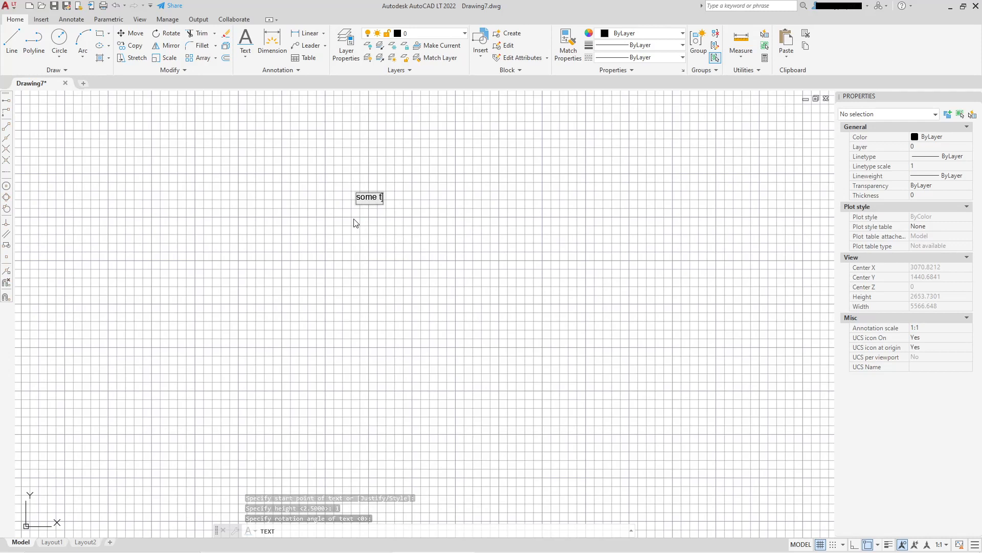
text(ext)
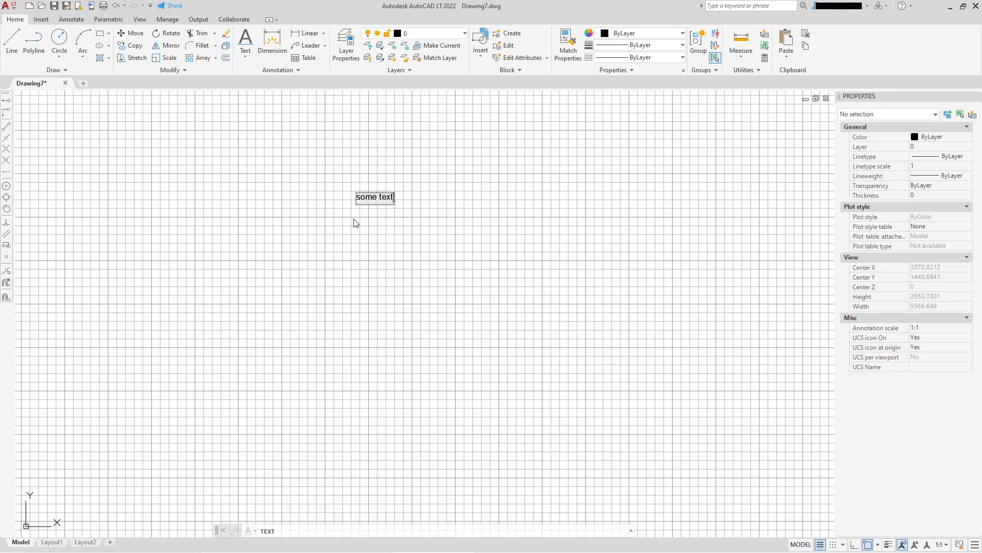
key(Escape)
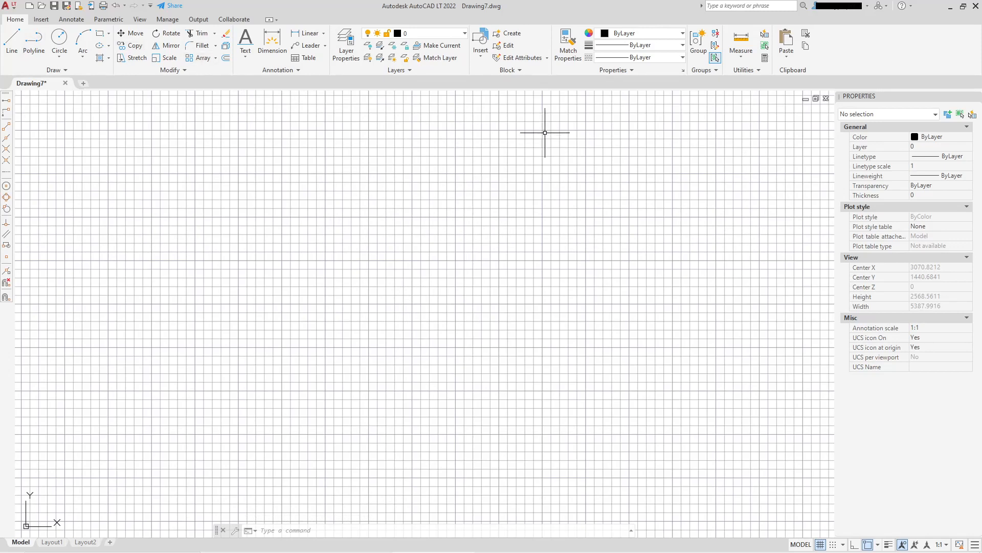
Step: Measure the distance across the visible width of the drawing area
click(737, 63)
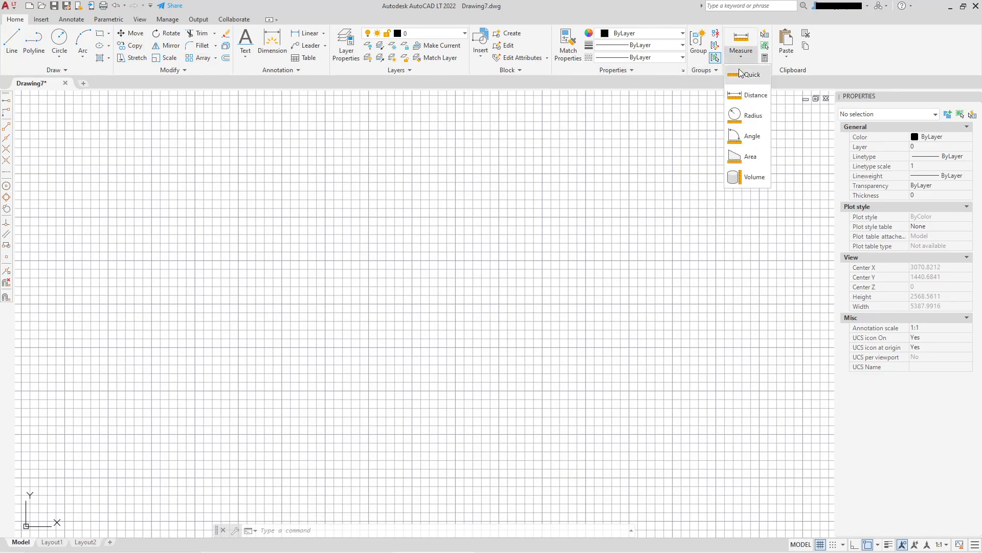
click(752, 95)
click(31, 272)
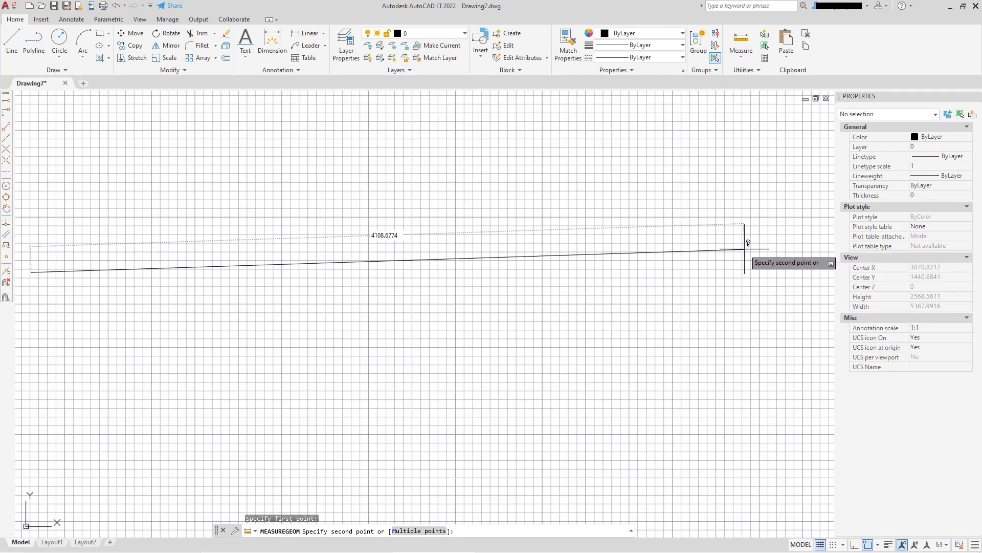
key(Escape)
Step: Select the tiny "some text" object, examine it up close with its properties, and clear the selection
click(270, 147)
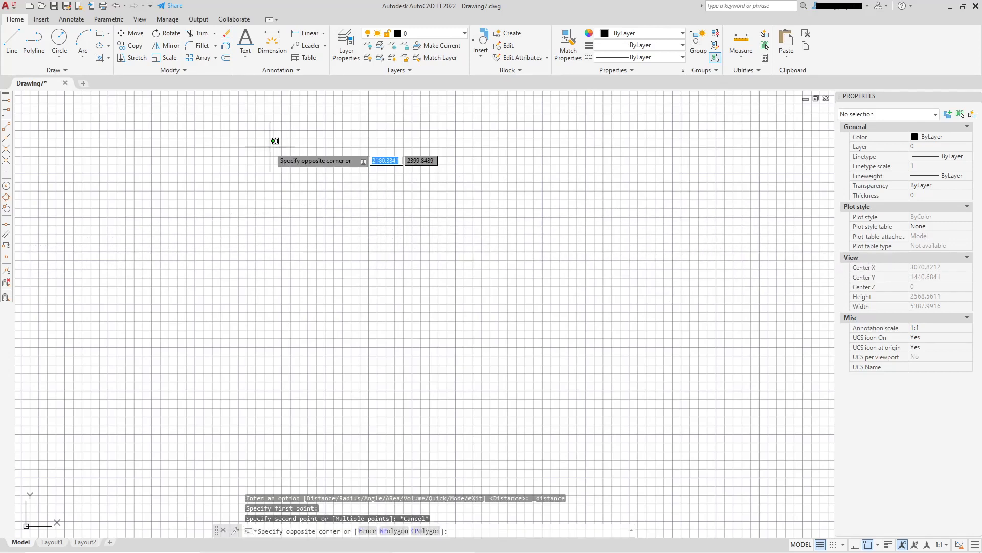
click(485, 328)
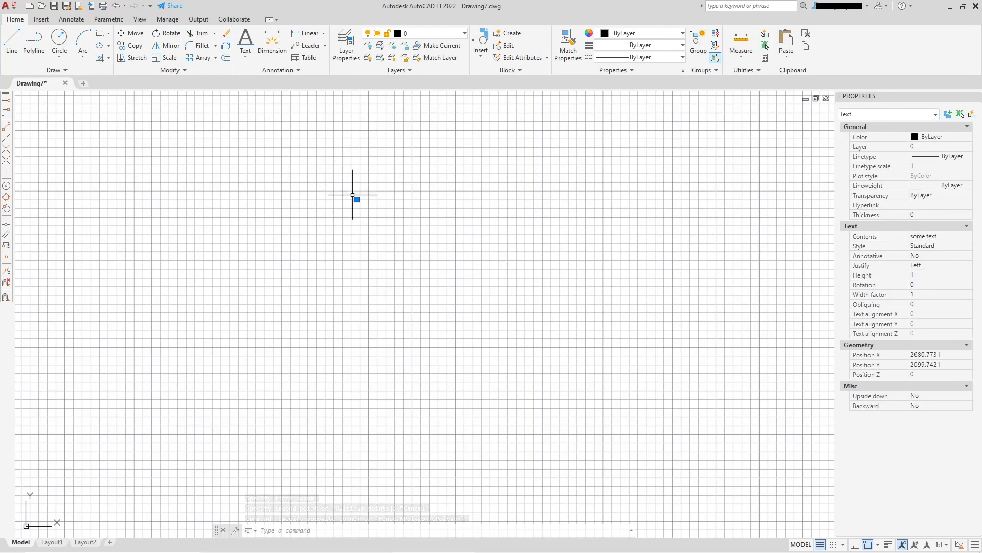
scroll(355, 193, up, 3)
scroll(355, 191, up, 5)
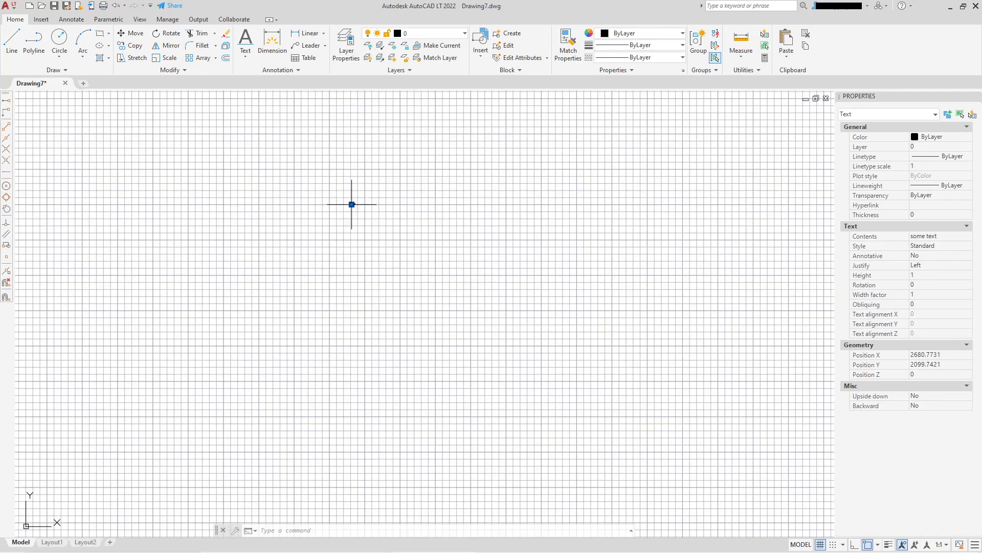
middle_drag(368, 201, 469, 178)
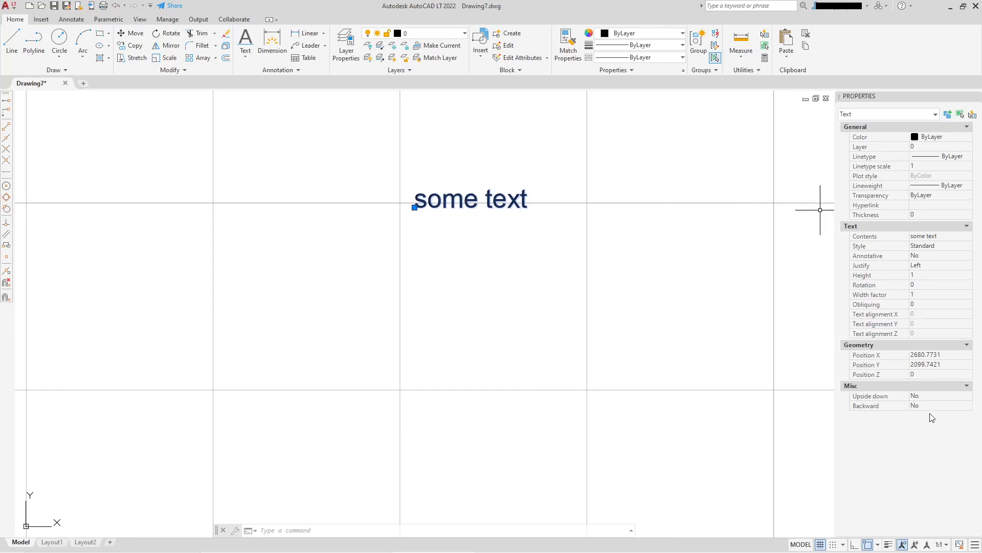
click(476, 244)
key(Escape)
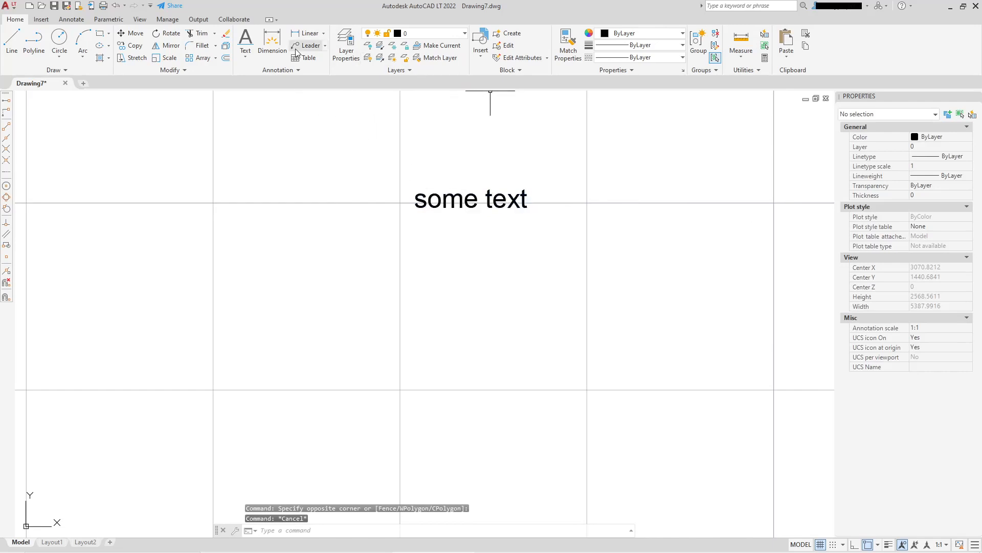
Step: Add single-line text below the first, height 1 and rotation 0, with the three lines "some text", "more text" and "etc"
click(244, 42)
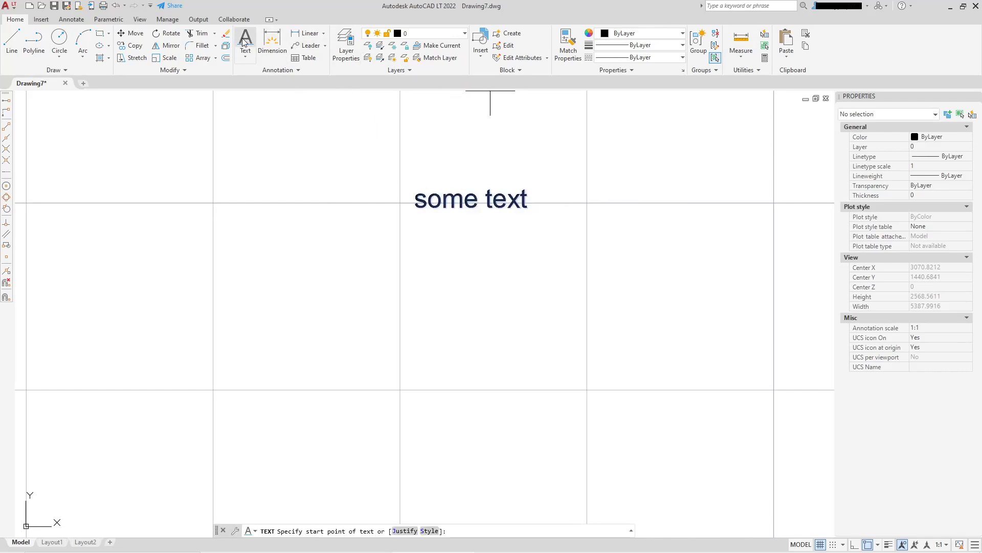
click(418, 256)
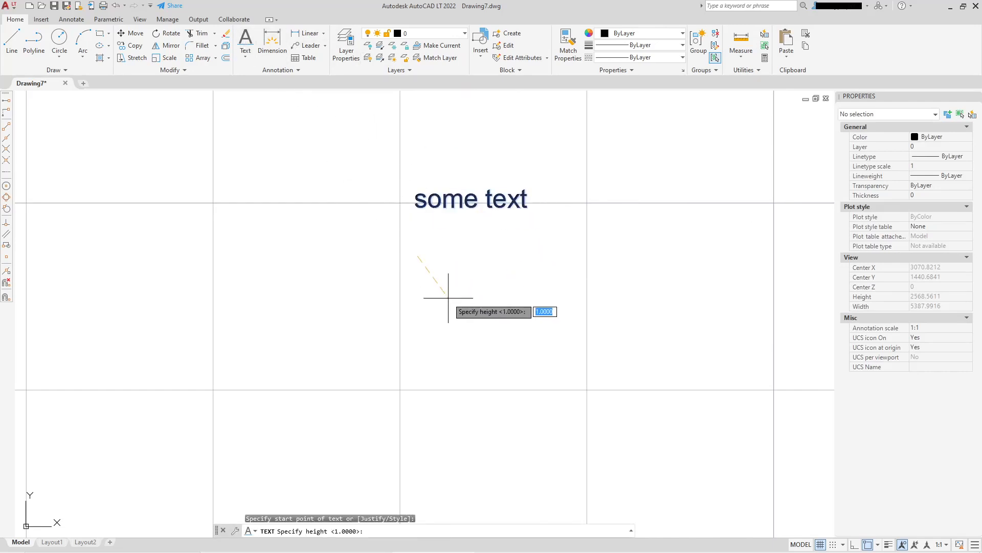
key(Return)
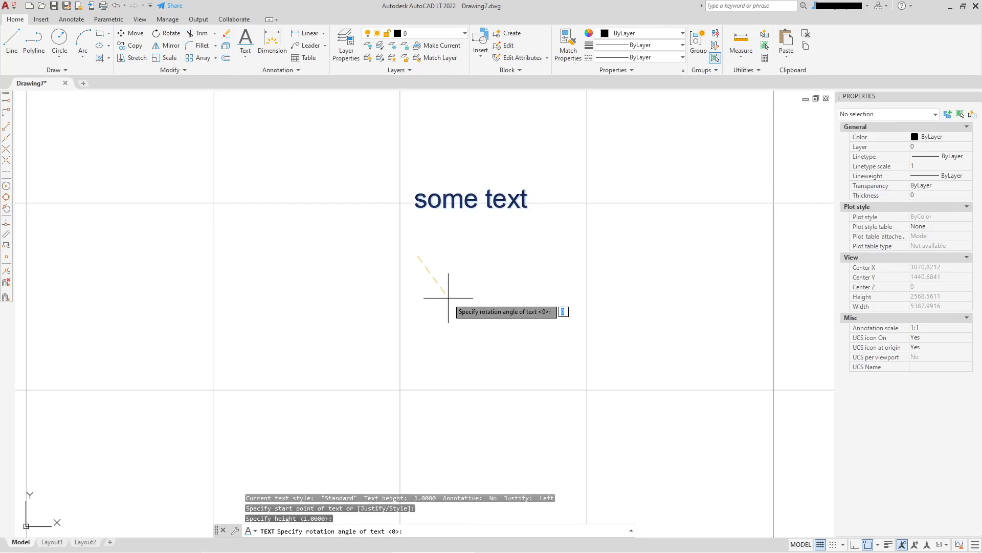
key(Return)
text(s)
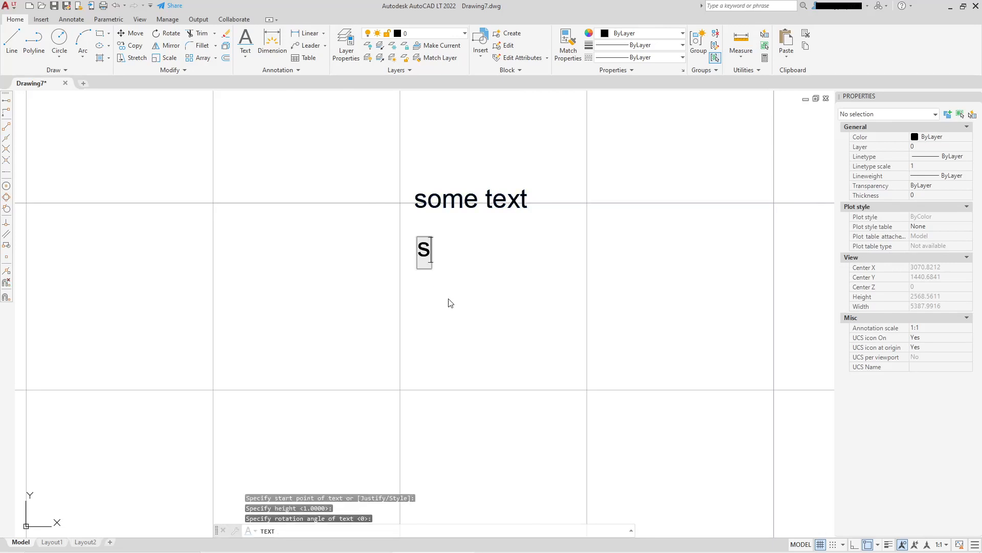
text(ome text)
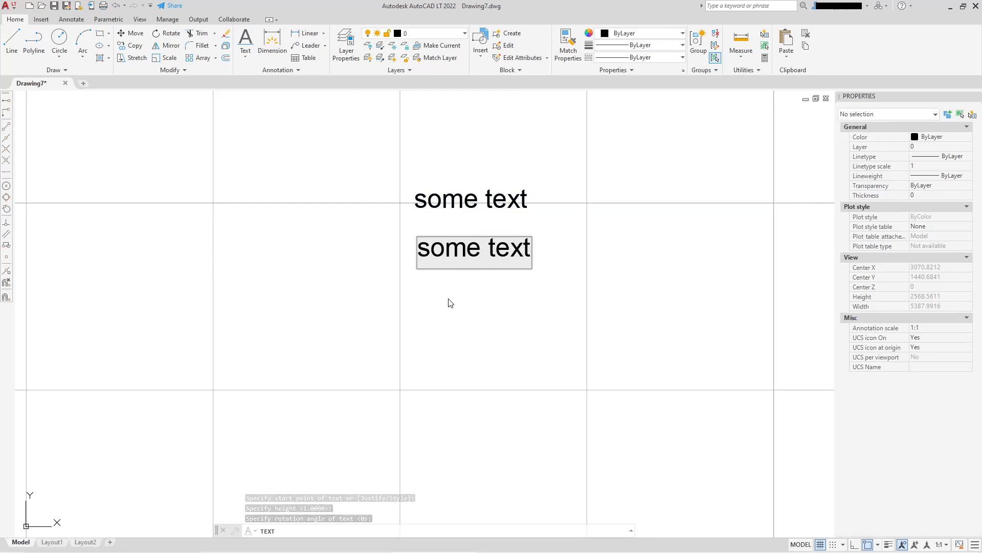
key(Return)
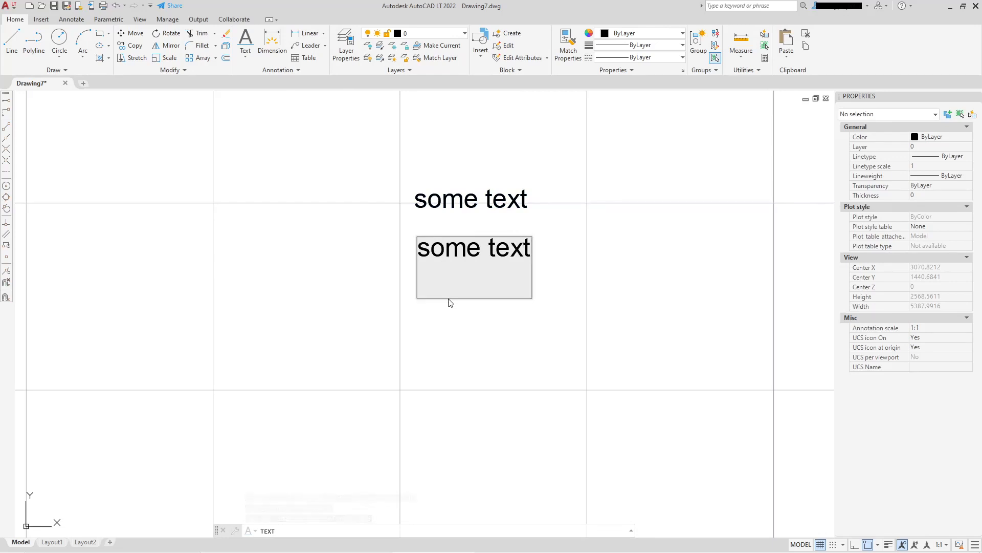
text(more t)
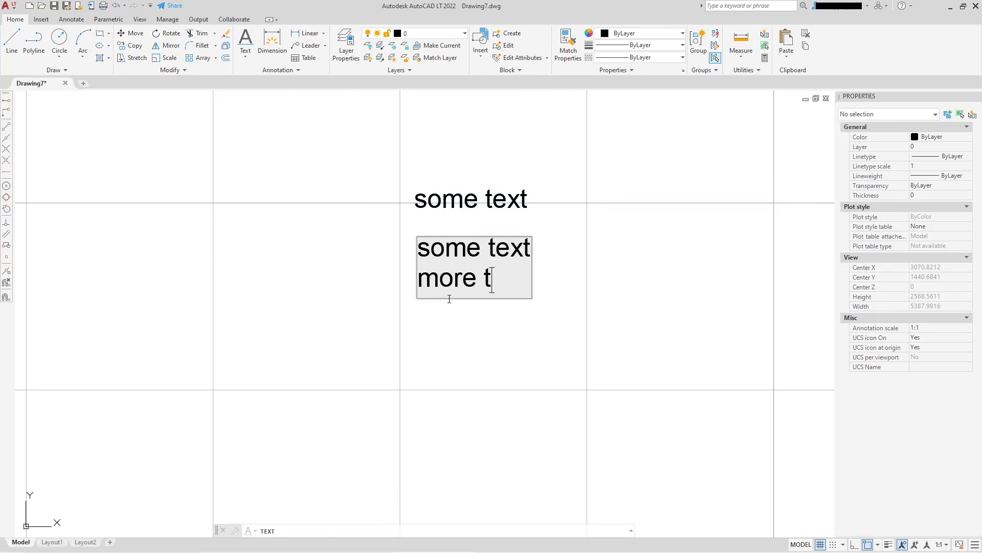
text(ext)
key(Return)
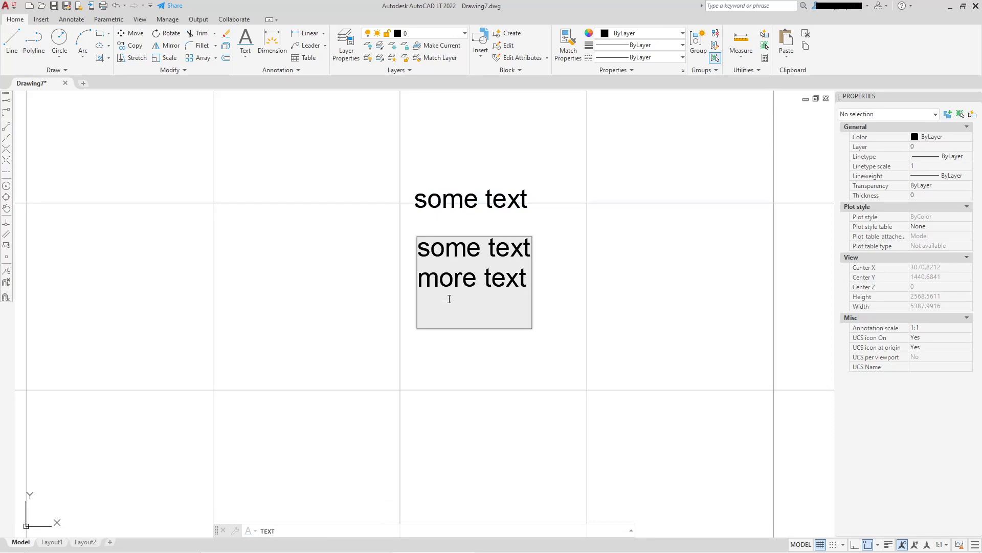
key(Return)
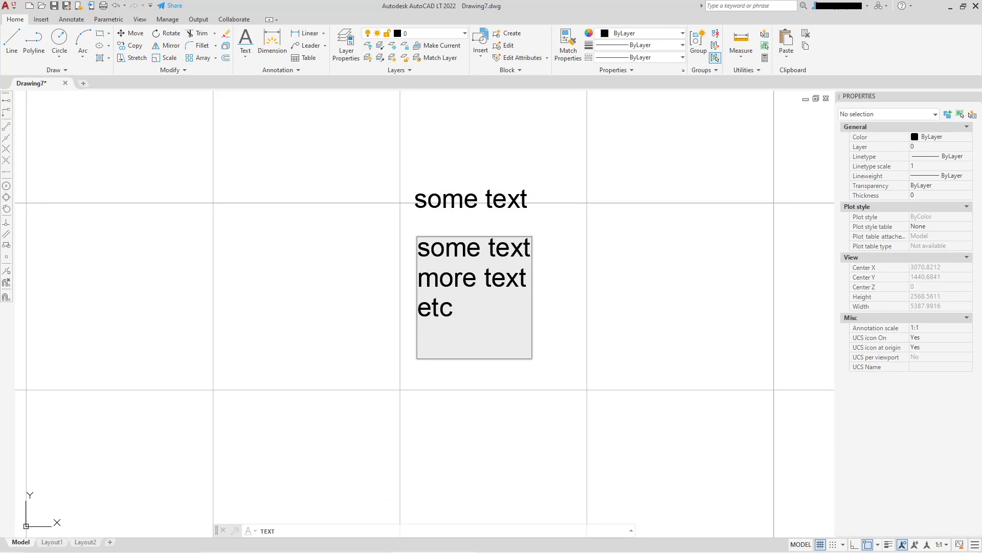
key(Return)
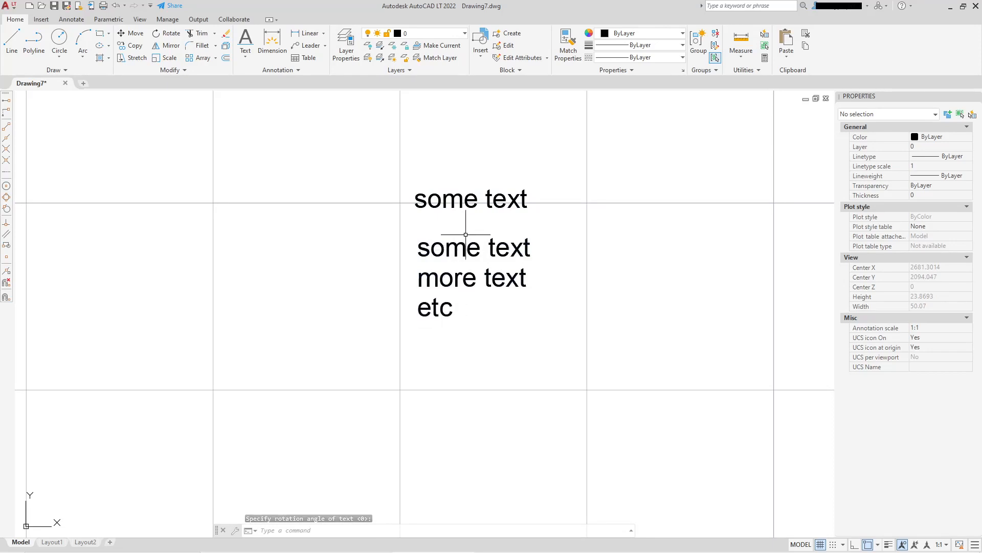
Step: Select the three lower text lines together to check whether they are separate objects, and clear the selection
click(408, 229)
click(614, 371)
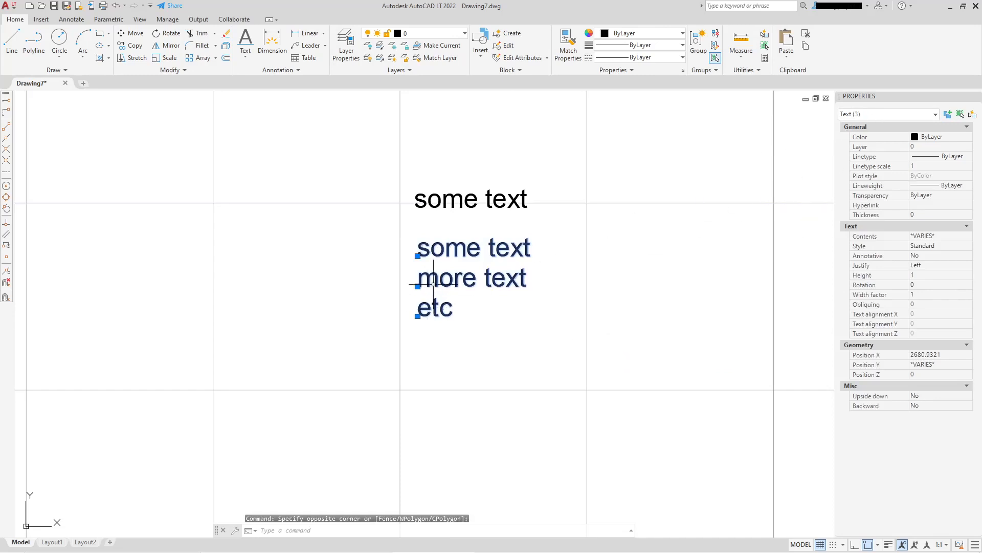
key(Escape)
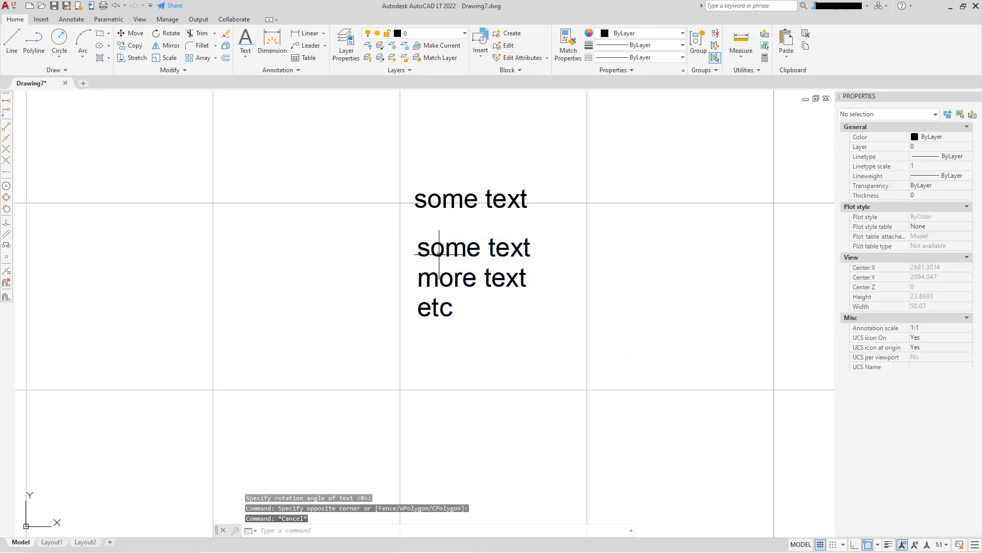
Step: Move the "more text" line about 1 unit to the right, keeping it between its neighbouring lines
click(429, 280)
click(418, 286)
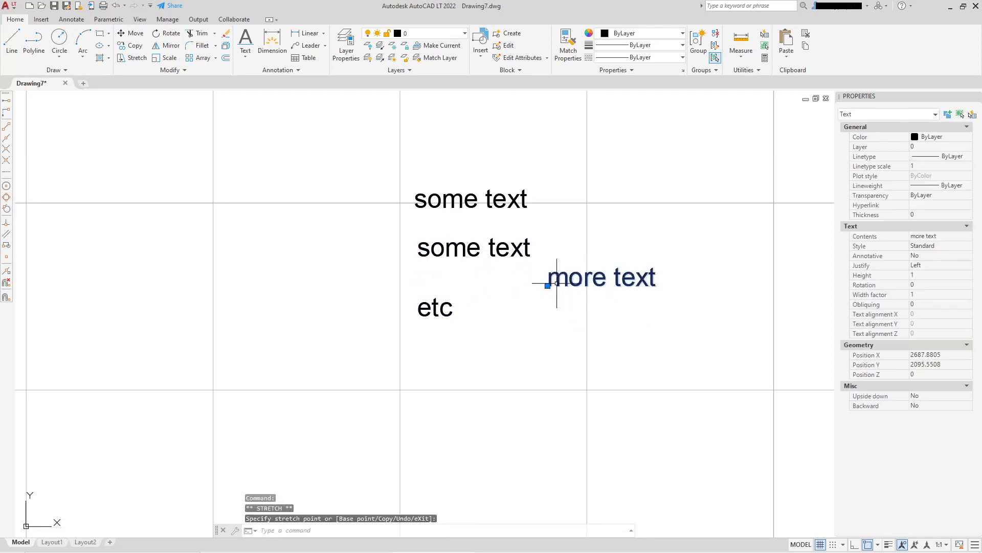
click(435, 286)
scroll(450, 286, down, 2)
middle_drag(509, 329, 515, 263)
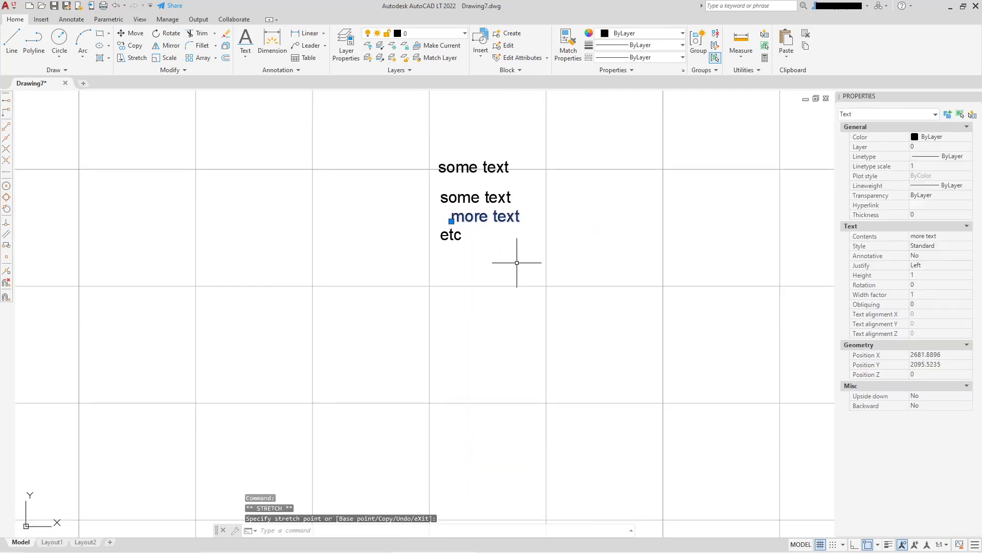
key(Escape)
Step: Create multiline text reading "some text" in a box about 13.7 units wide below the existing lines, and select it
click(243, 59)
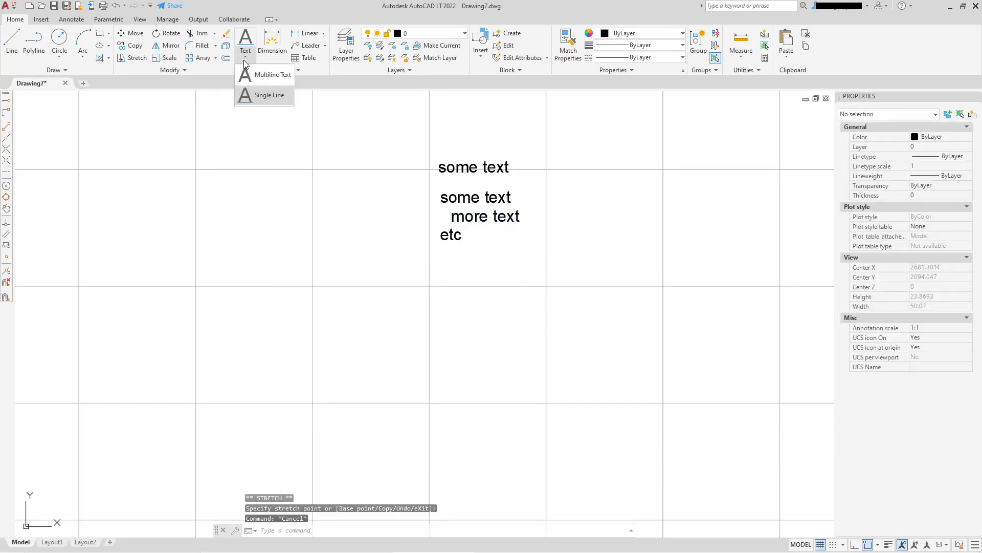
click(257, 72)
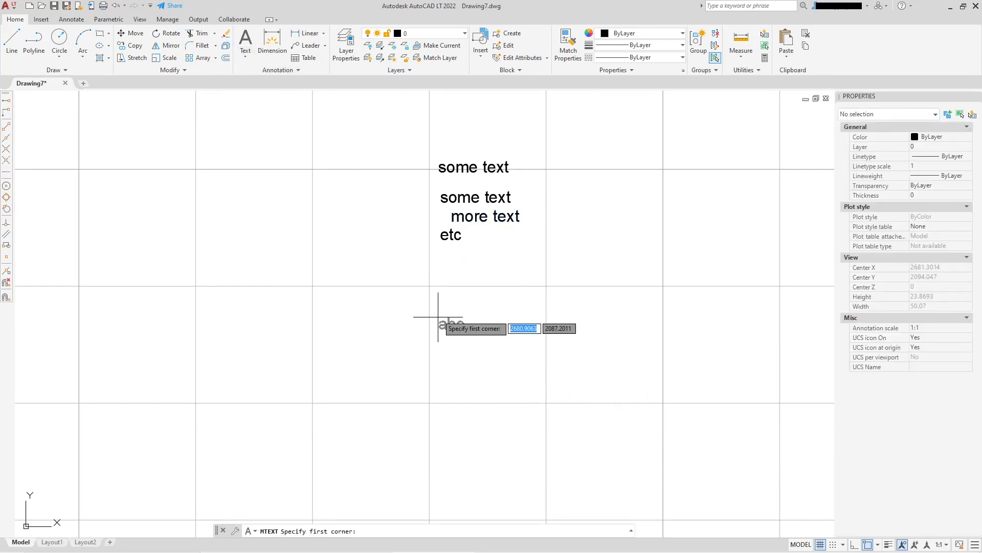
click(404, 297)
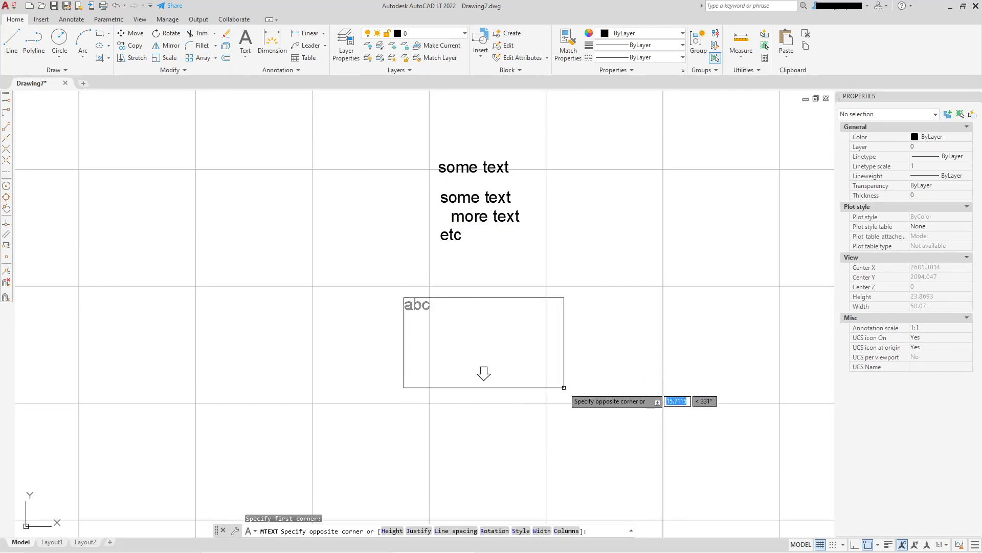
click(564, 388)
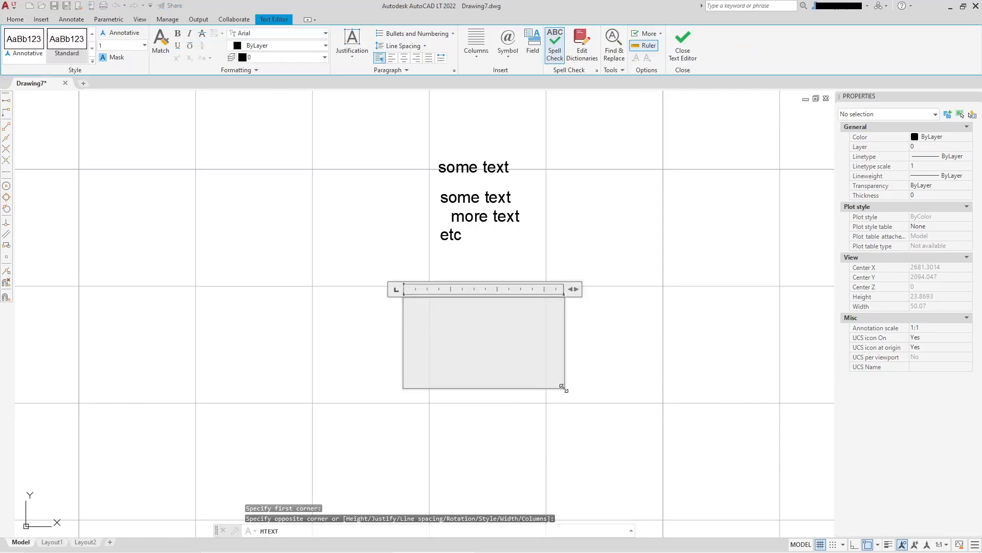
text(some text)
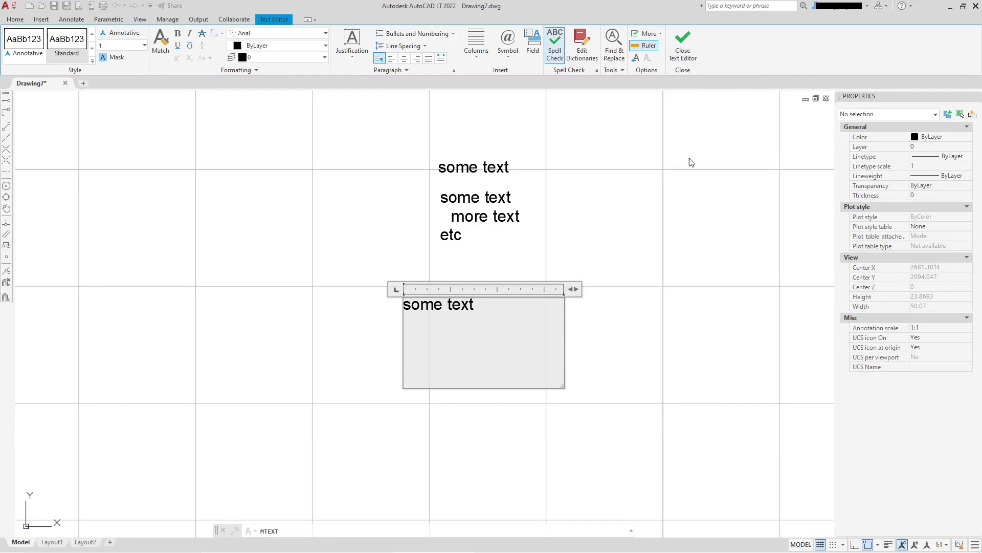
click(642, 324)
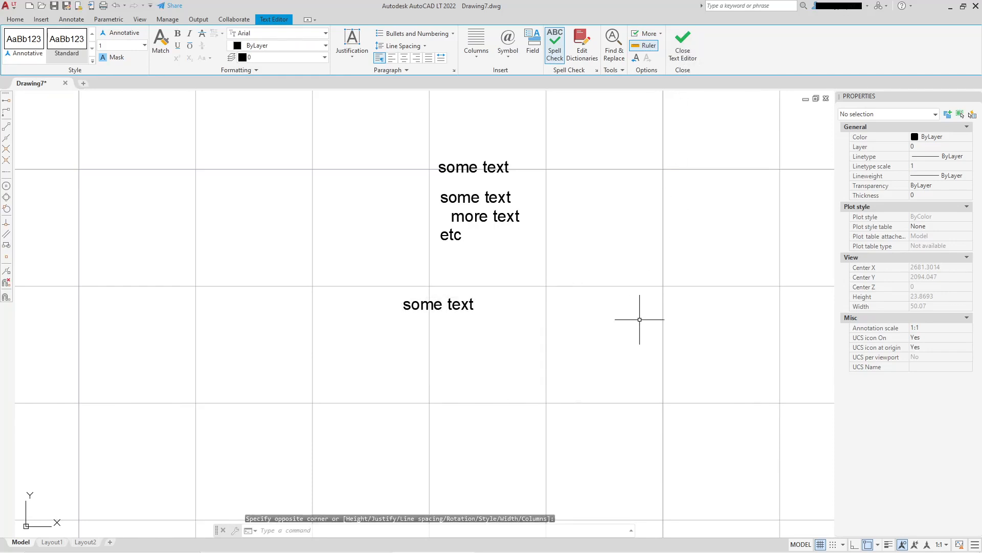
click(460, 304)
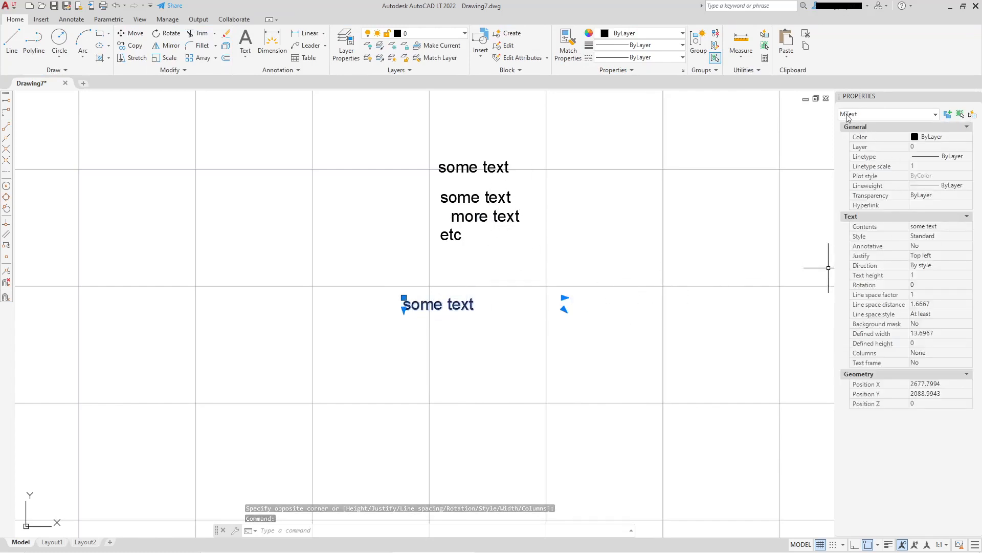
Step: Select the top single-line text and the multiline text in turn to compare their object types and properties, and clear the selection
key(Escape)
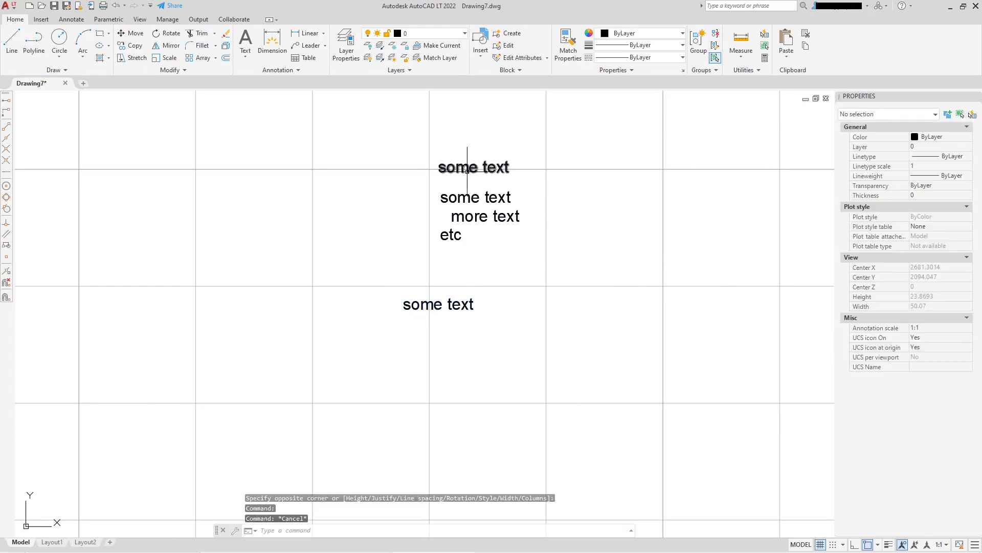
click(467, 169)
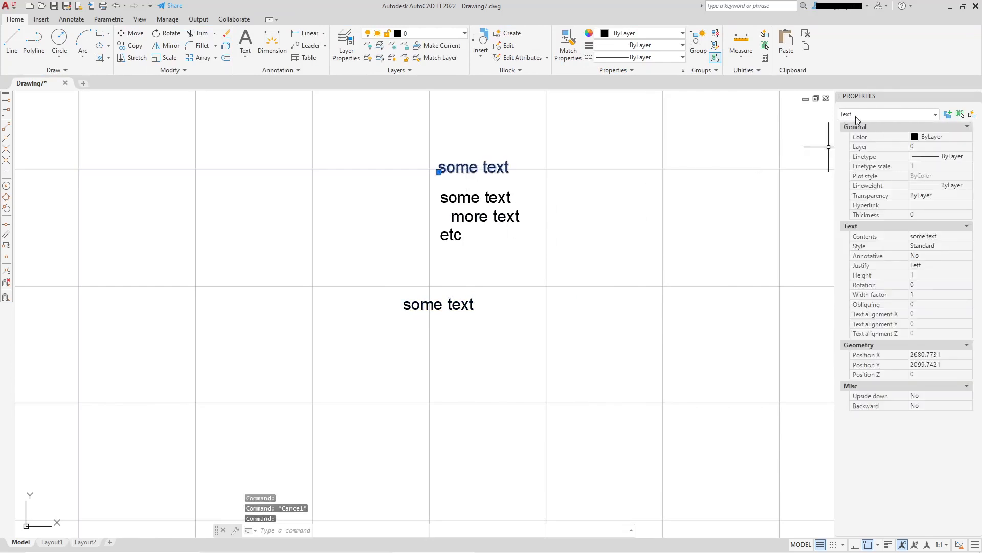
key(Escape)
click(442, 306)
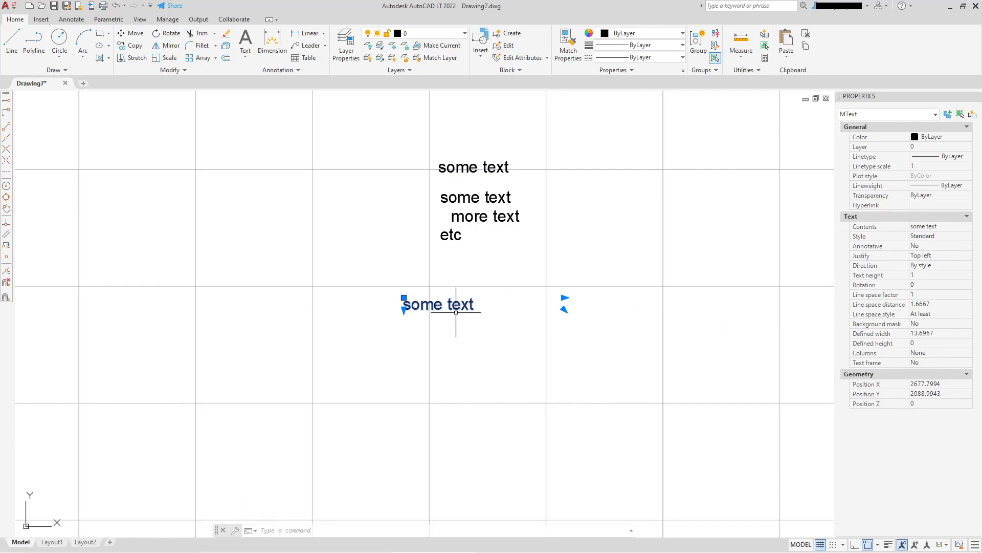
key(Escape)
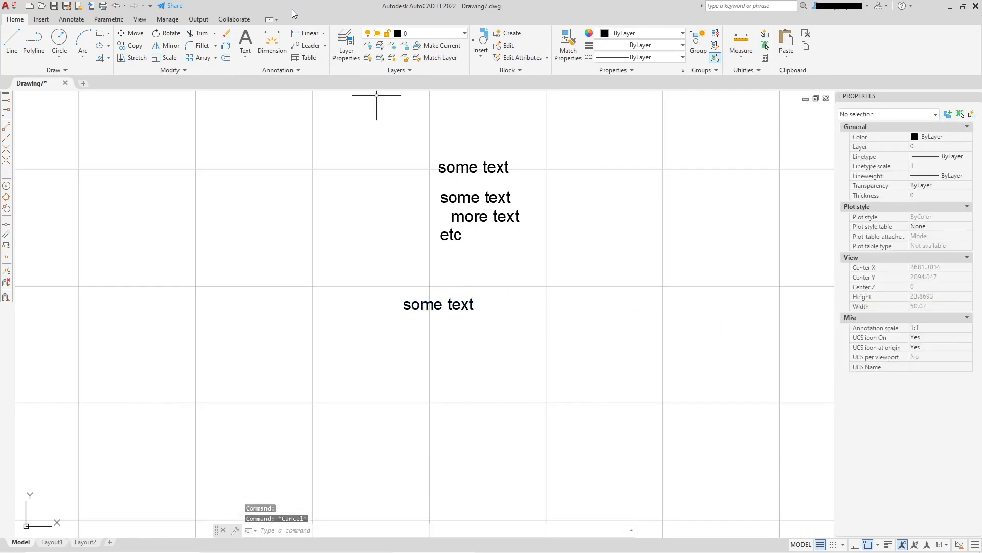
Step: Create multiline text below the existing one in a box about 13.8 units wide, with the three lines "some text", "more text" and "etc"
click(247, 57)
click(253, 73)
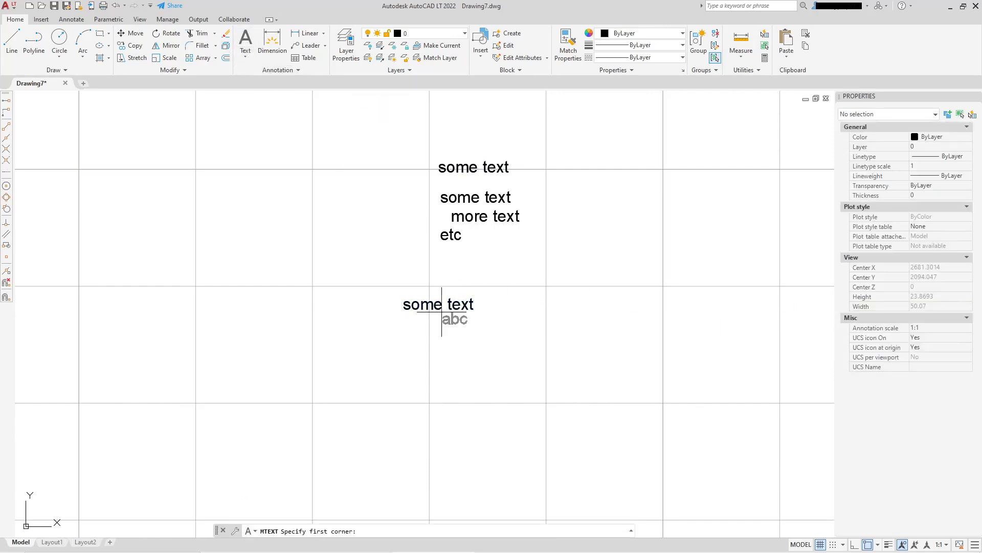
click(408, 353)
click(569, 458)
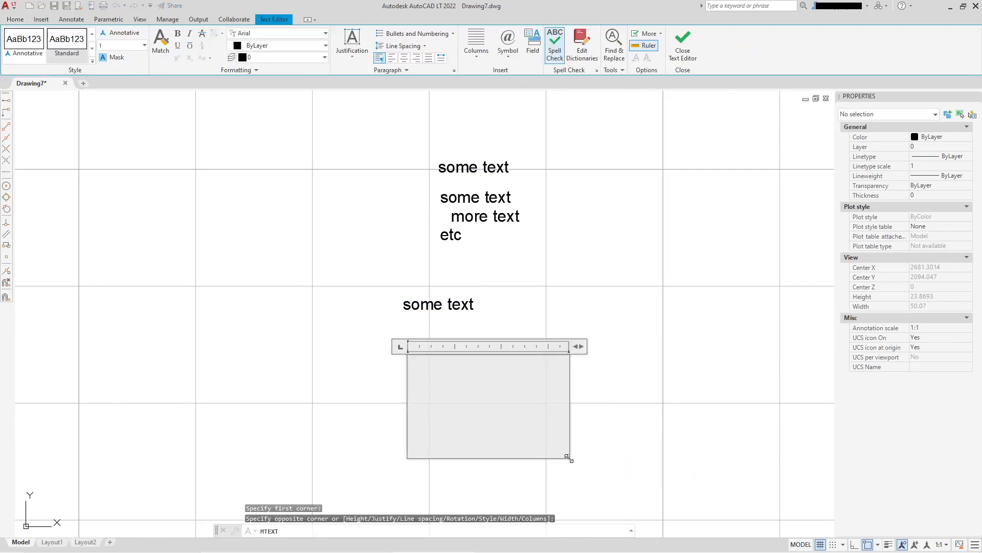
text(some text)
key(Return)
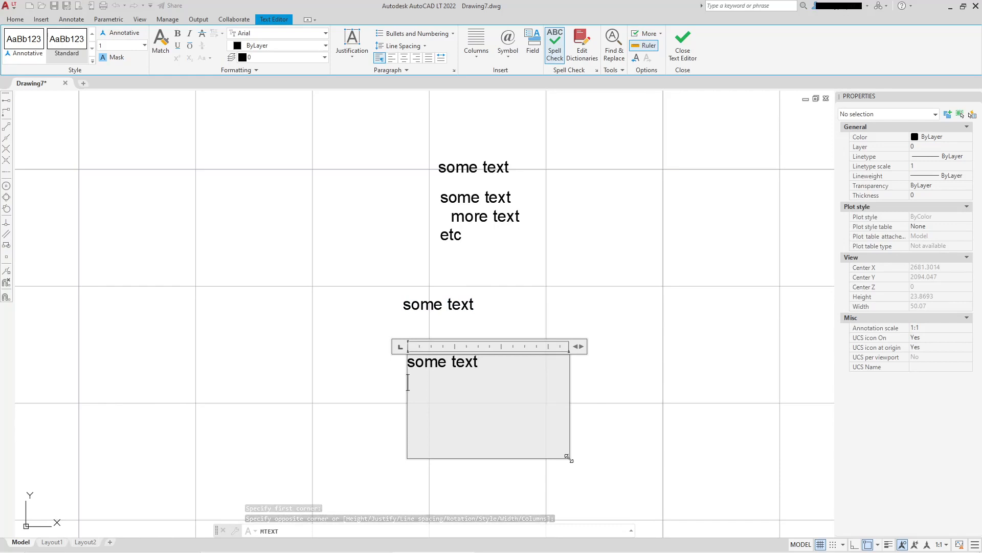
text(more text)
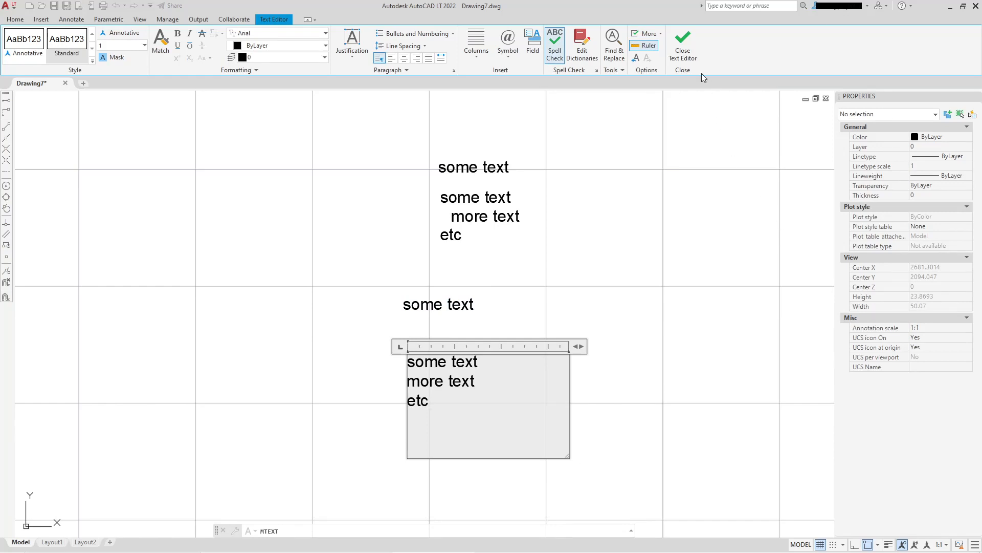
click(686, 58)
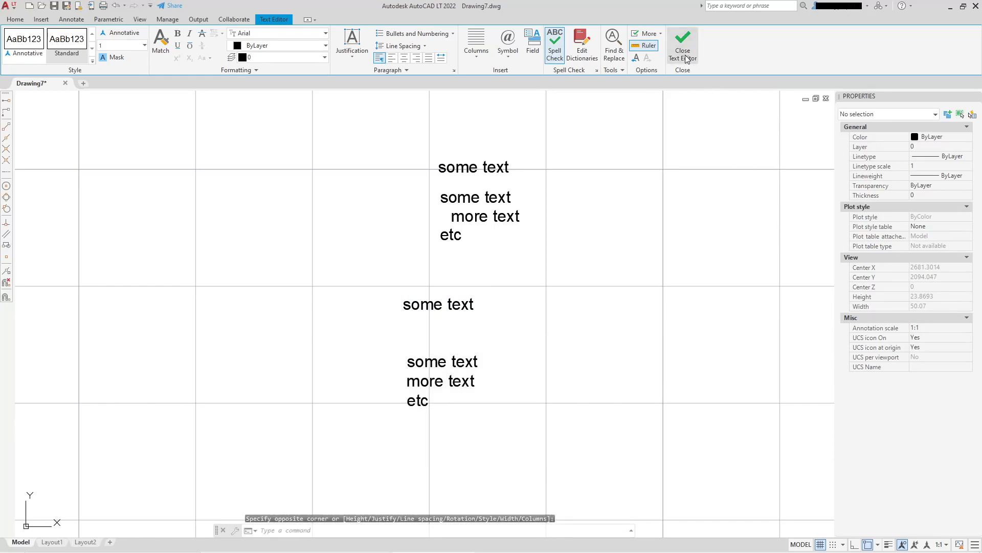
Step: Select the three-line multiline text, and separately the upper three single-line texts, to compare how many objects each selection contains
click(449, 365)
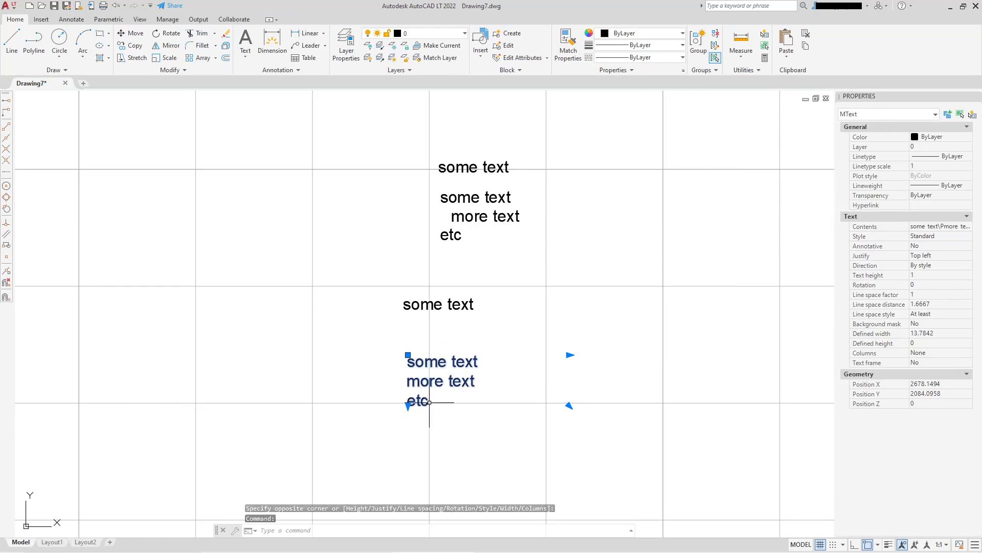
key(Escape)
click(432, 150)
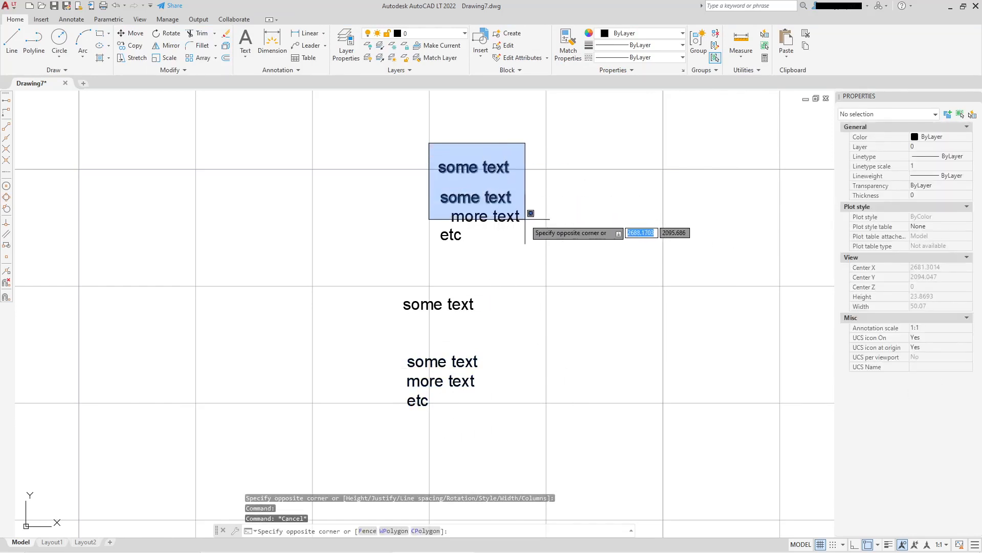
click(532, 219)
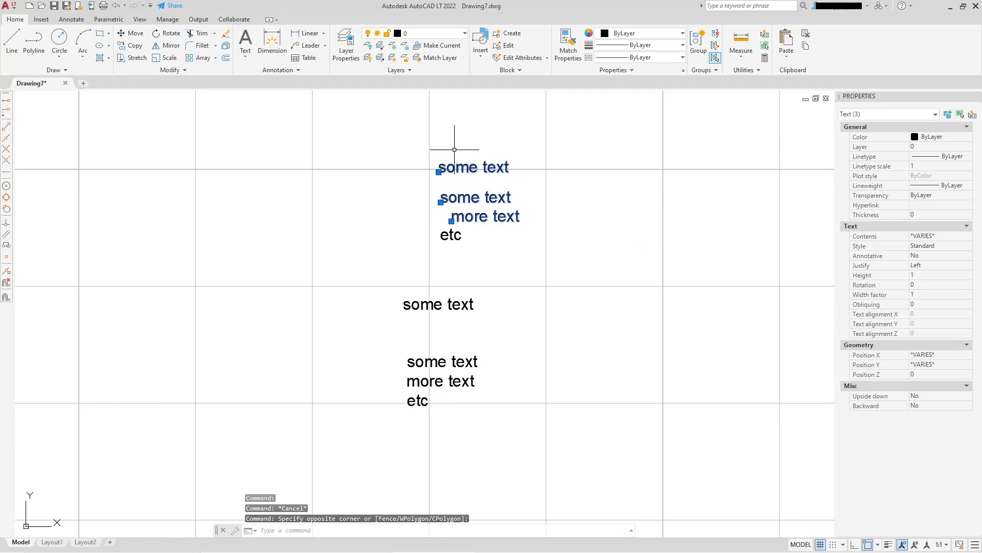
key(Escape)
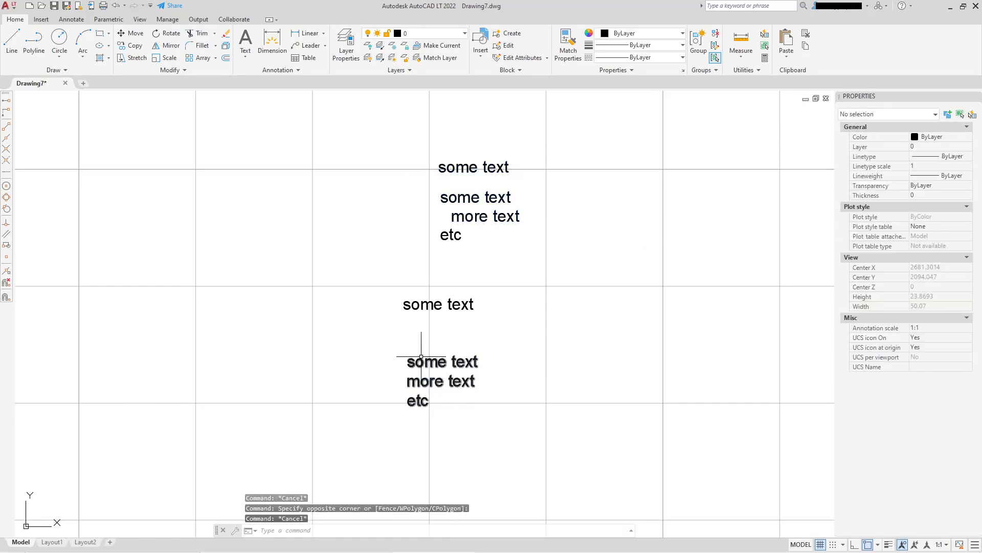
Step: Examine the three-line multiline text's grips and properties, alone and together with the top single-line text, and clear the selection
click(404, 357)
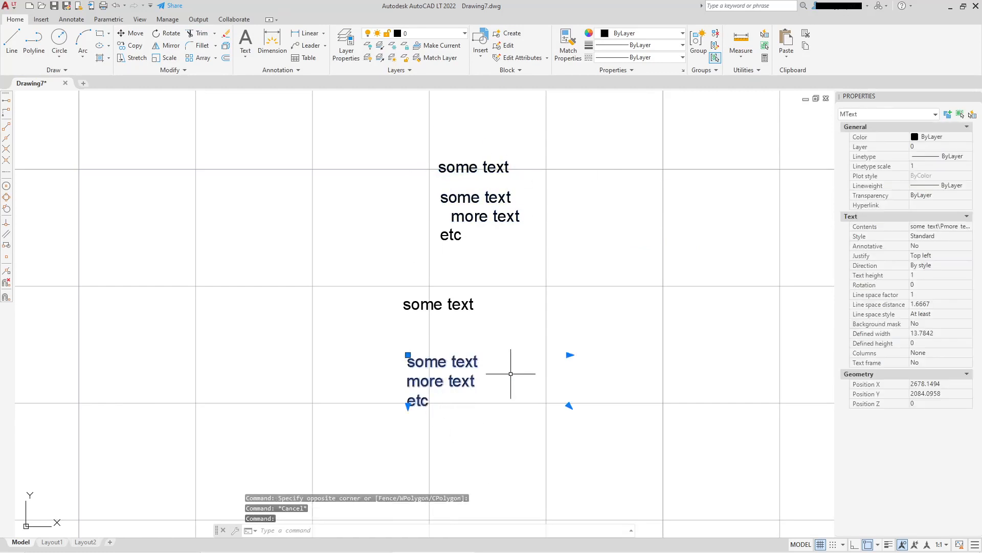
middle_drag(455, 382, 467, 344)
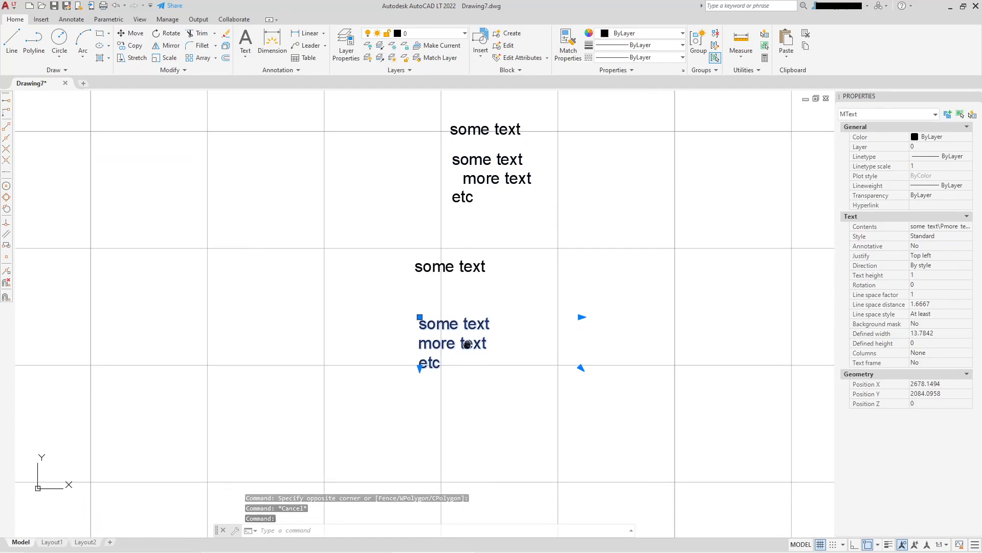
scroll(446, 343, up, 2)
scroll(446, 343, down, 2)
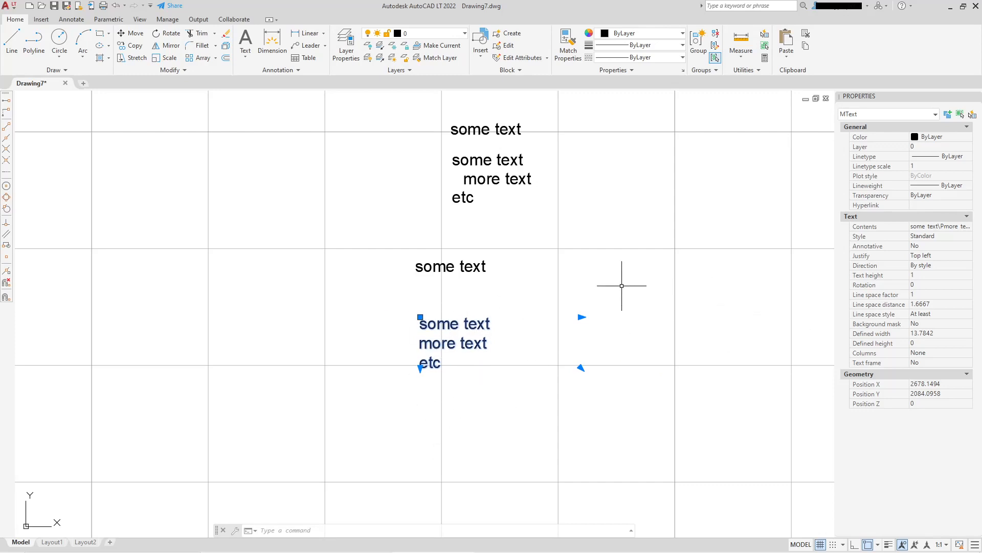
click(491, 131)
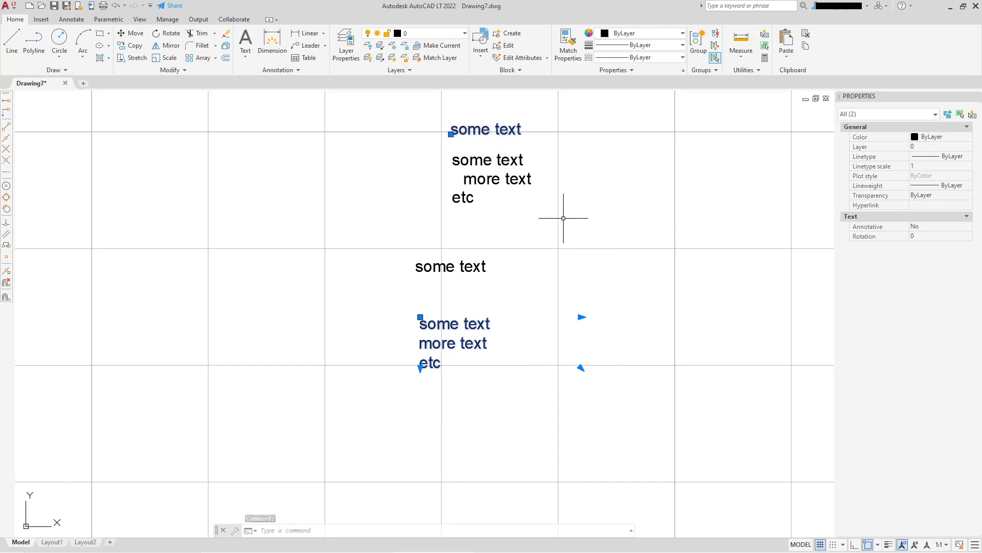
key(Escape)
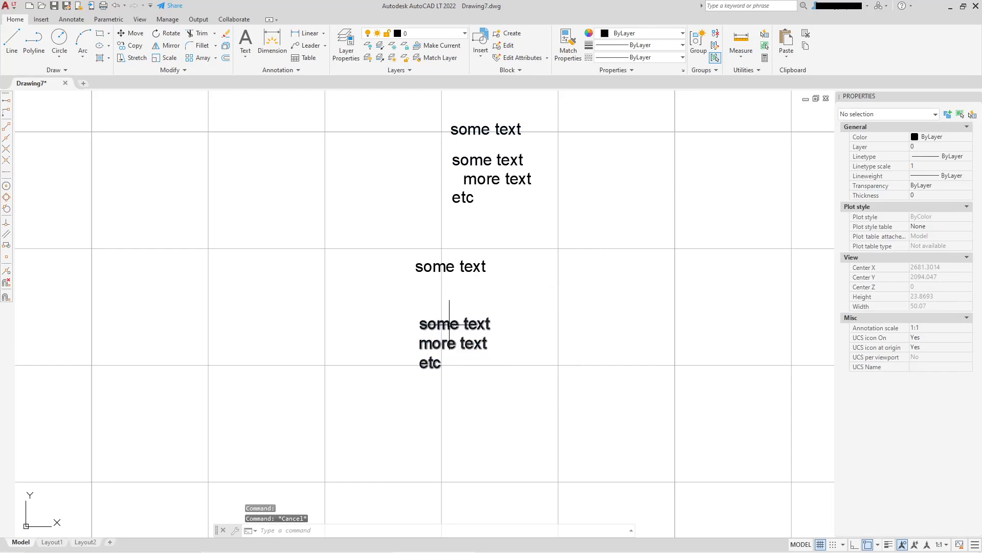
click(450, 324)
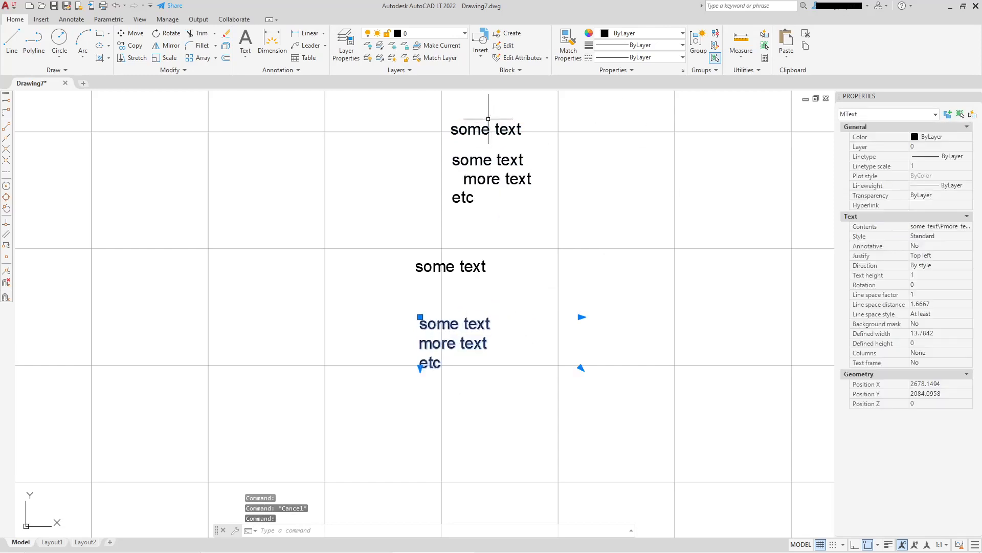
key(Escape)
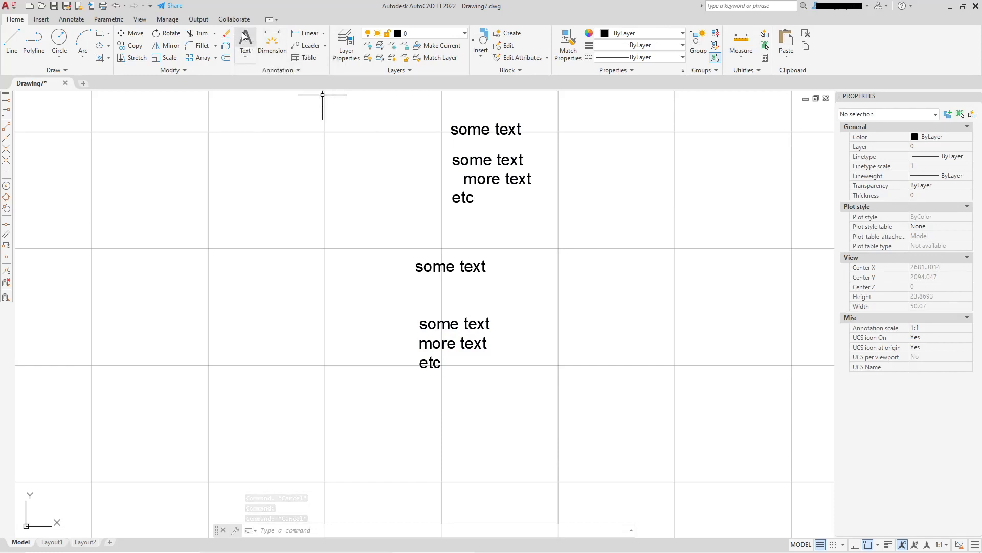
click(247, 57)
click(261, 94)
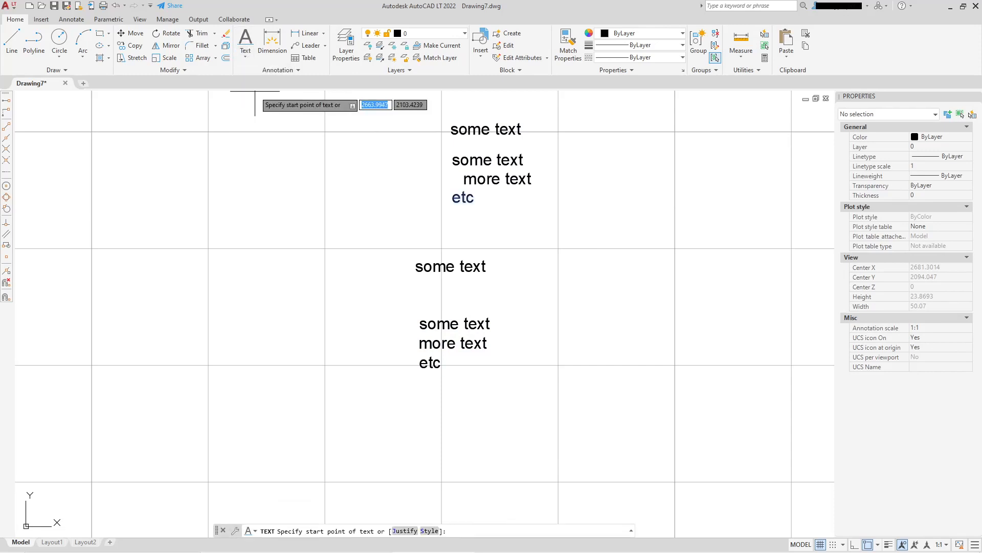
key(Escape)
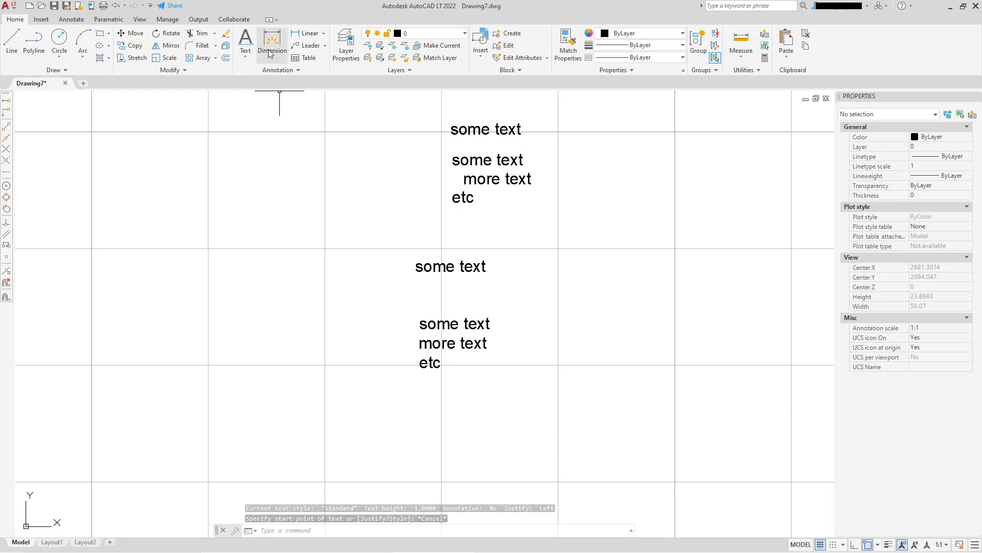
click(248, 58)
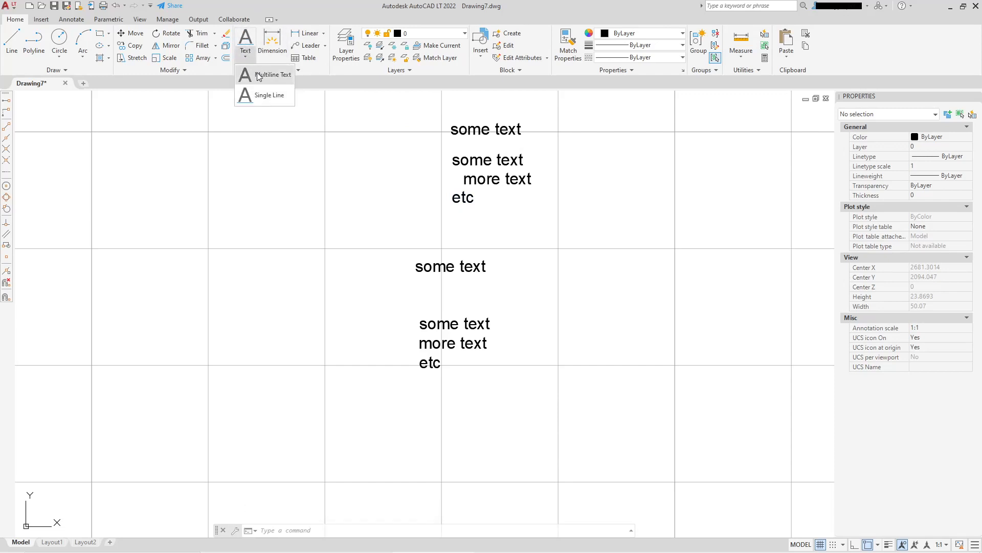
click(256, 75)
click(247, 60)
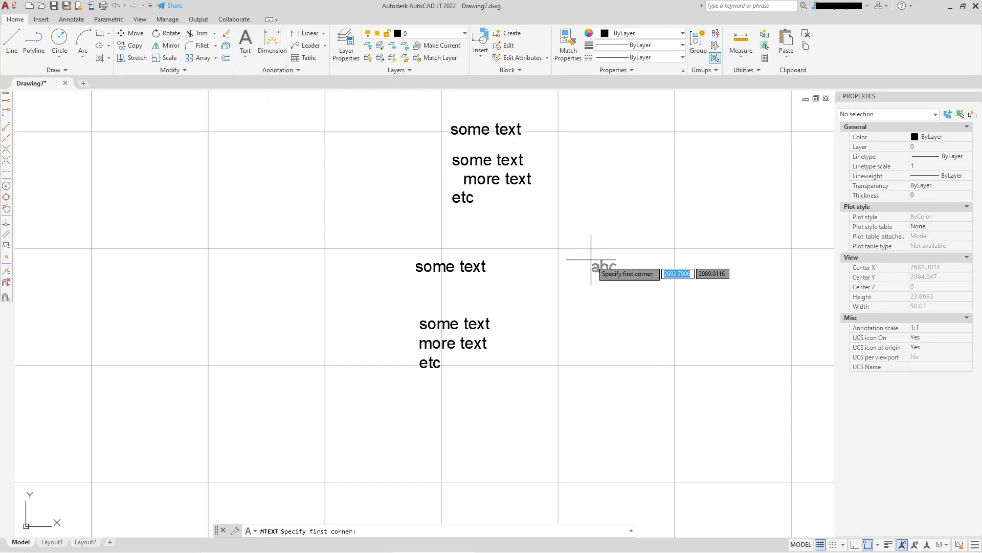
key(Escape)
Step: Turn the text frame of the three-line multiline text on and off again
middle_drag(586, 284, 592, 231)
click(450, 274)
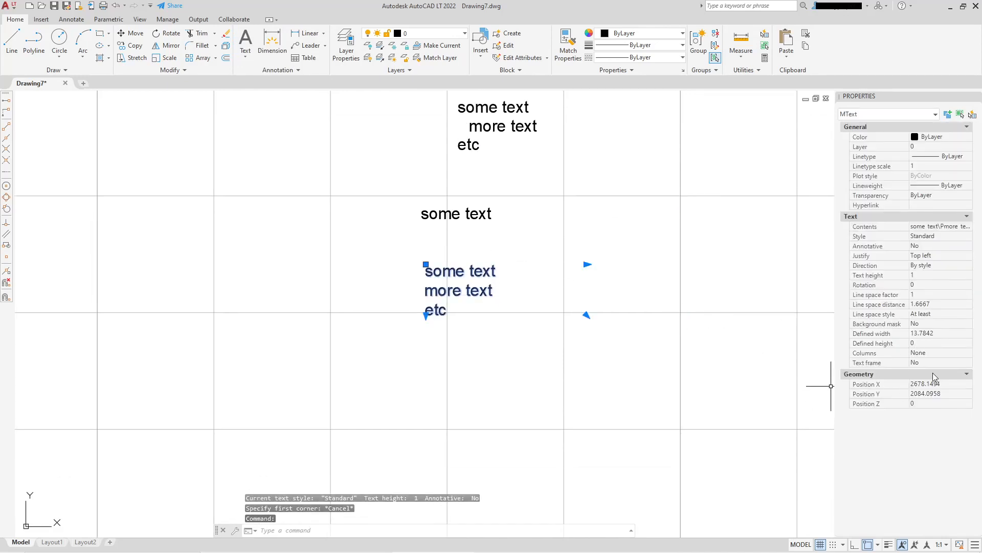
click(943, 362)
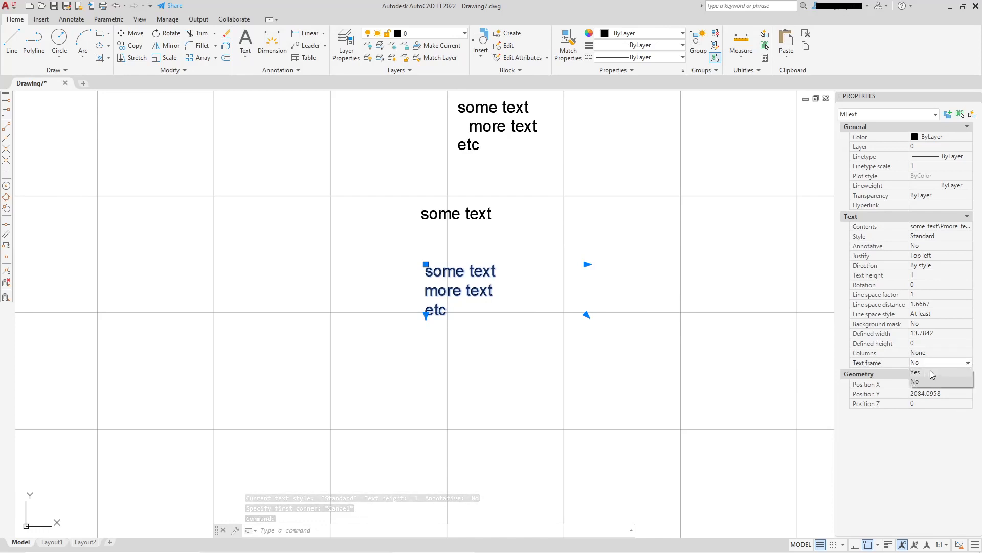
click(930, 373)
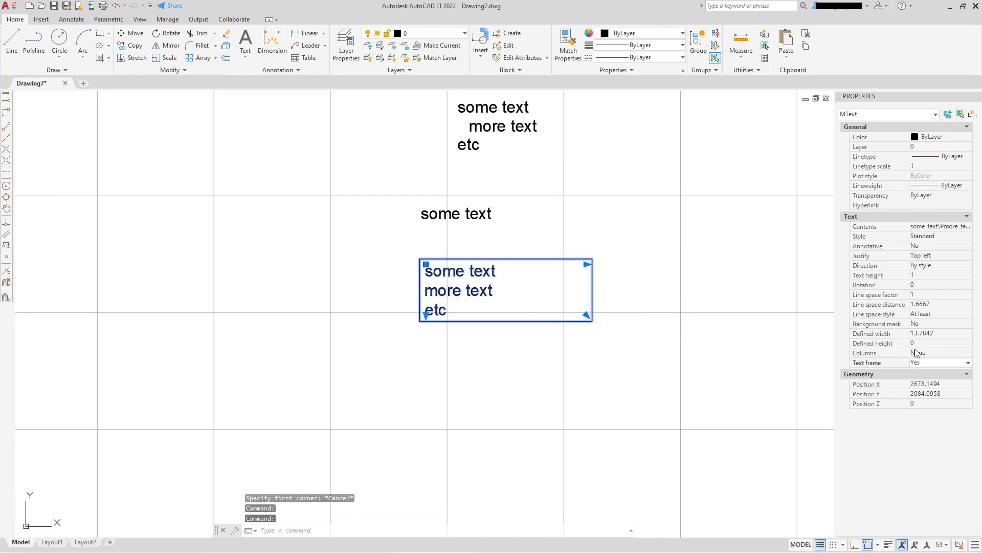
click(937, 363)
click(919, 382)
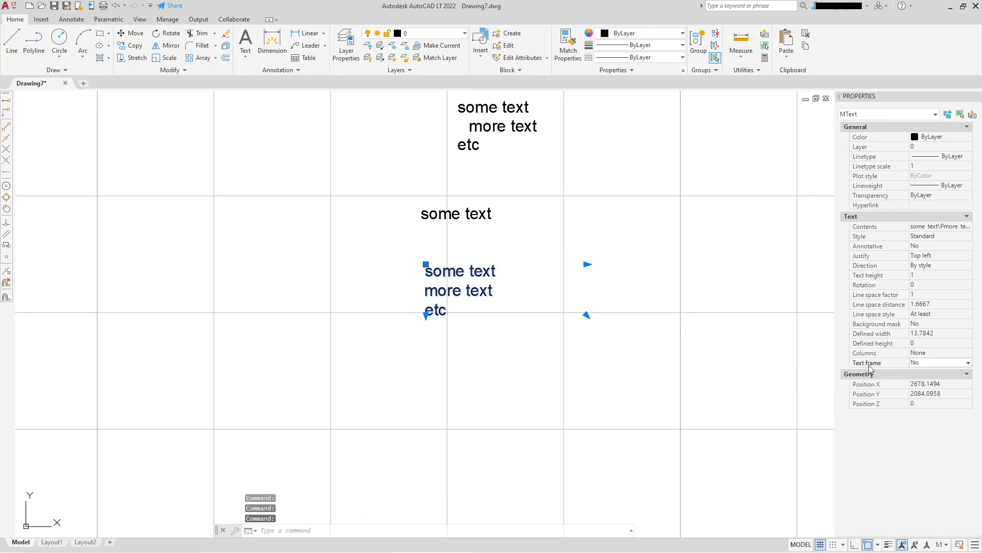
Step: Apply a background mask with a magenta fill color to the three-line multiline text
click(935, 324)
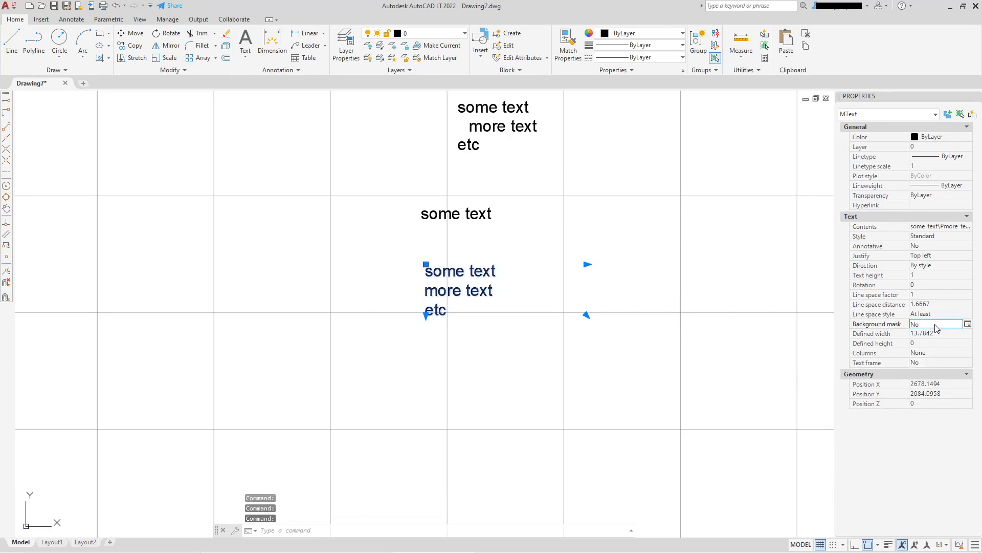
click(967, 325)
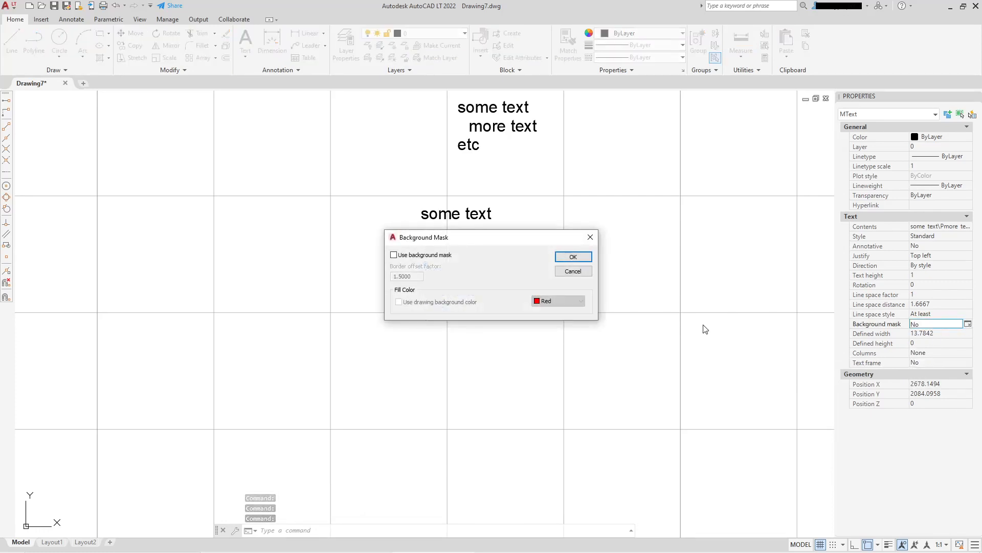
click(394, 255)
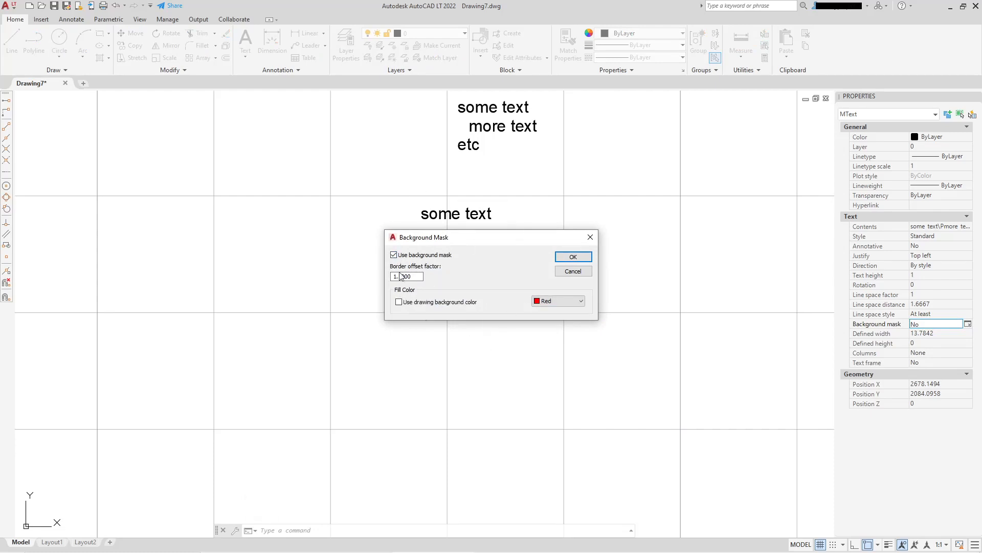
click(582, 302)
click(557, 349)
click(573, 256)
scroll(483, 300, up, 3)
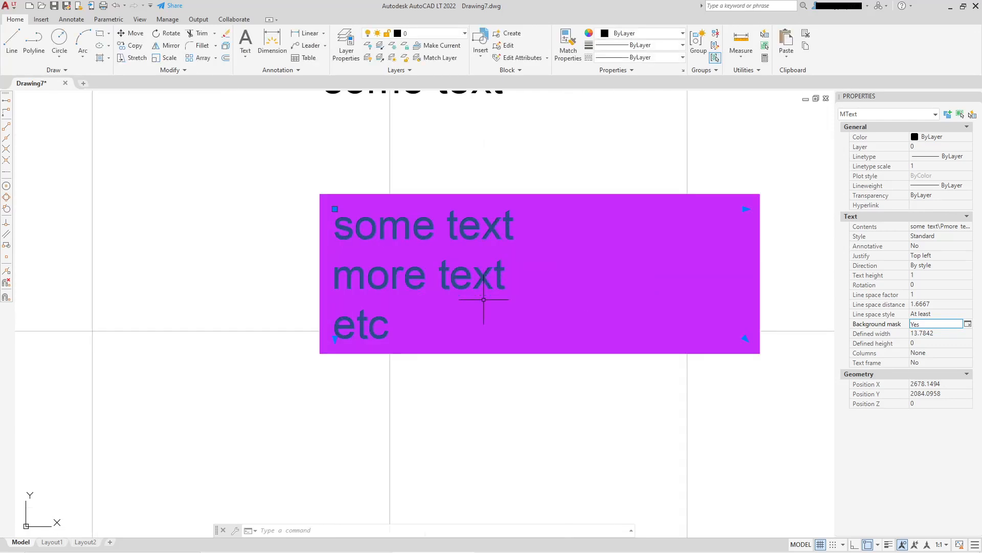
Step: Shrink the masked multiline text's box to about 7.1 units wide and 4.3 high, keeping each phrase on one line
scroll(483, 299, down, 2)
click(647, 243)
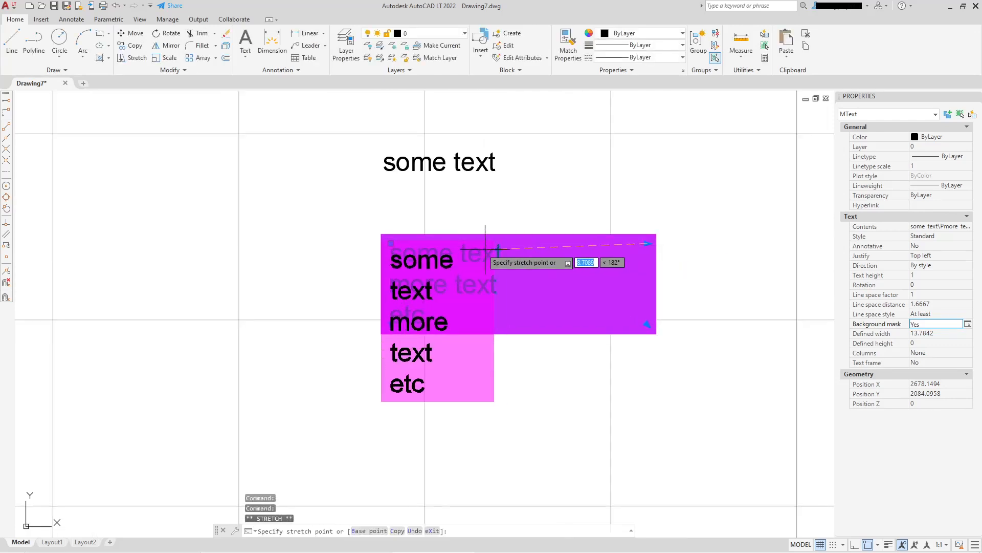
key(Escape)
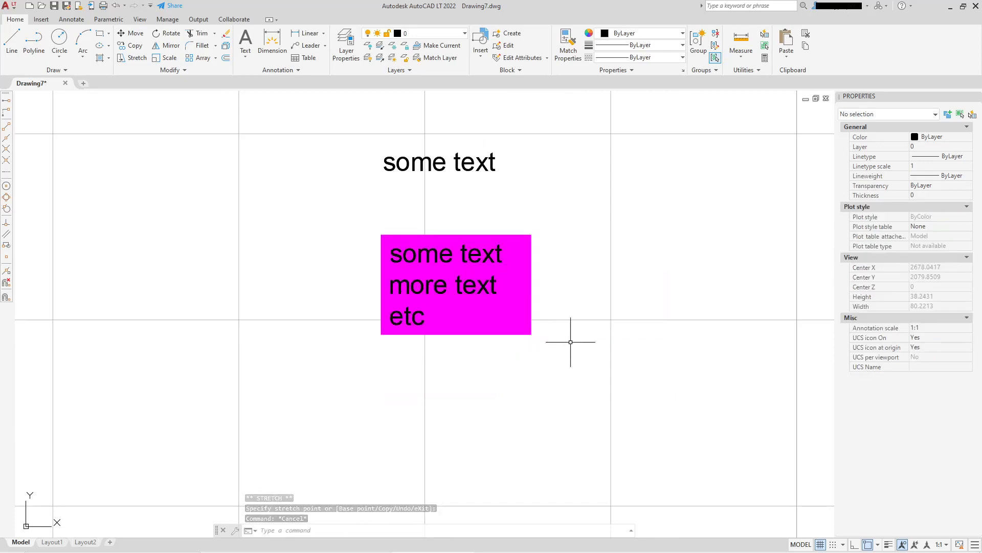
key(ctrl+y)
Step: Set the border offset factor of the multiline text's magenta background mask to 1
click(950, 327)
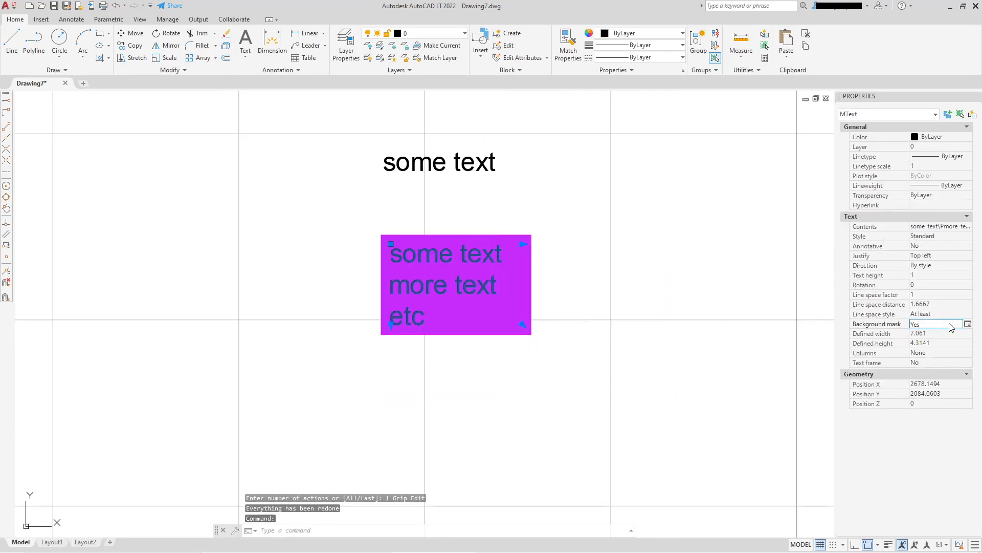
click(968, 325)
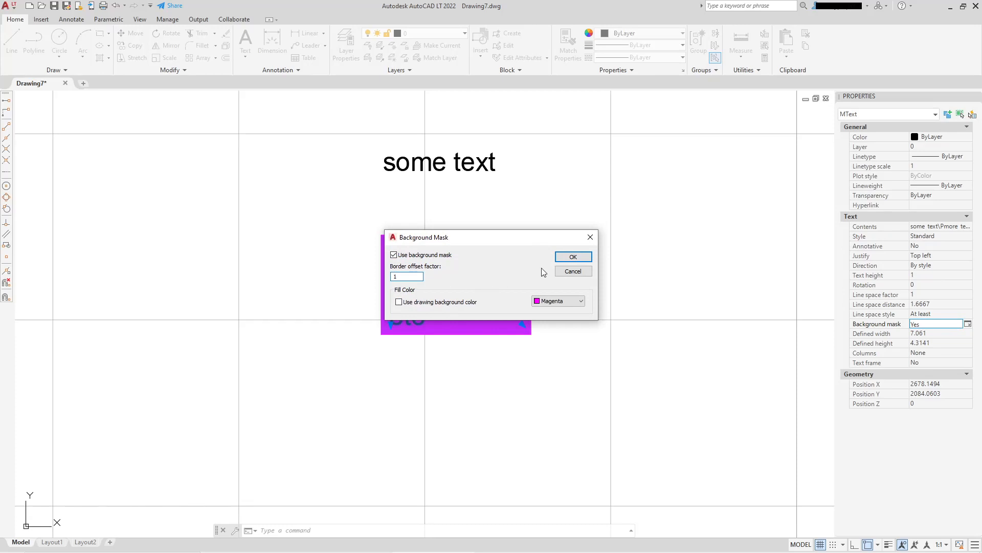
click(572, 257)
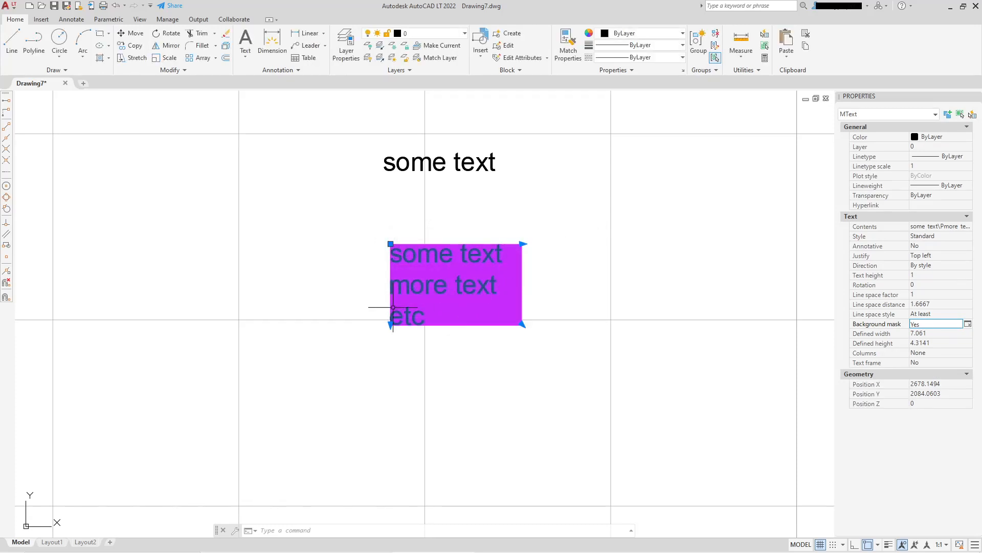
Step: Narrow the masked multiline text's box to about 6.2 units, fitting its longest line, and widen it to about 9.5 units
scroll(491, 249, up, 4)
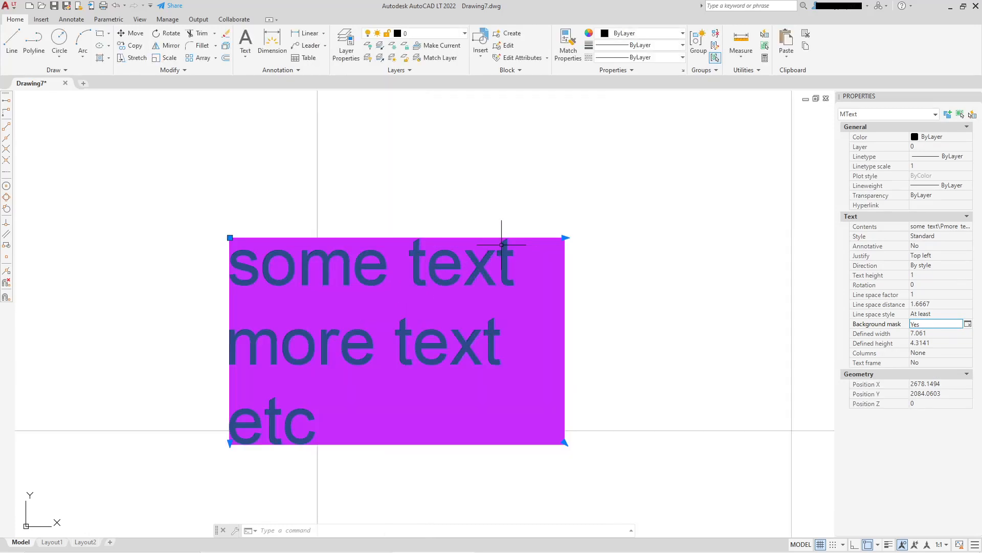
click(564, 238)
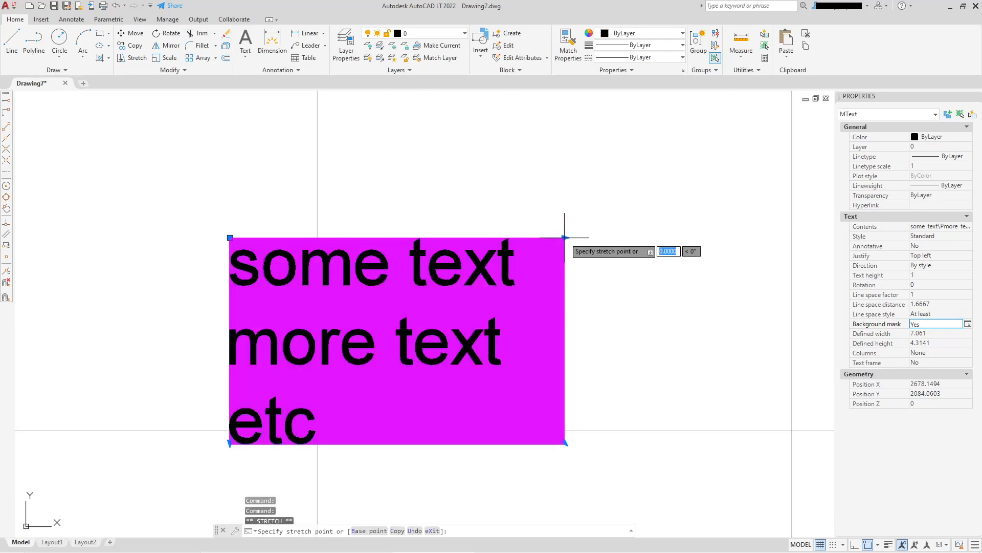
click(521, 238)
scroll(501, 355, down, 2)
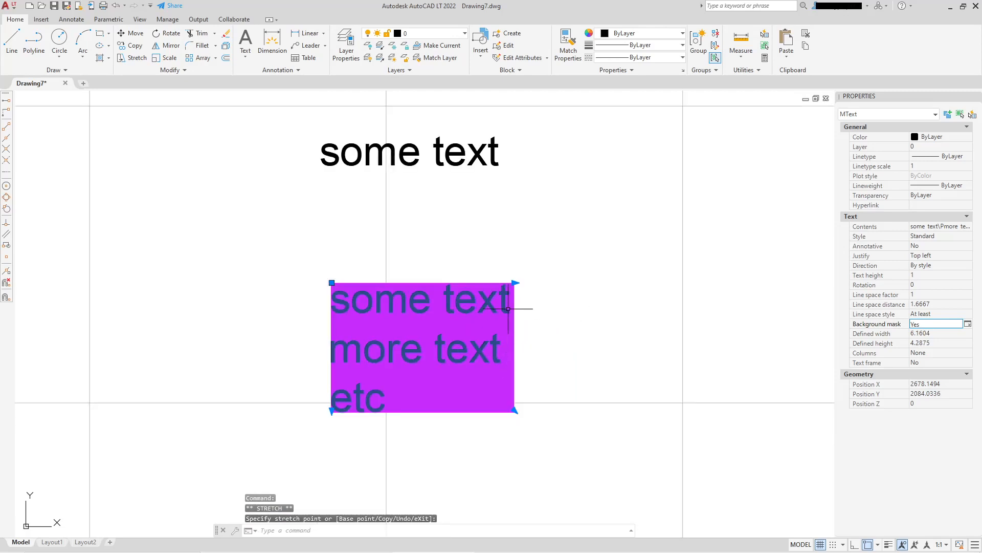
click(515, 282)
click(613, 282)
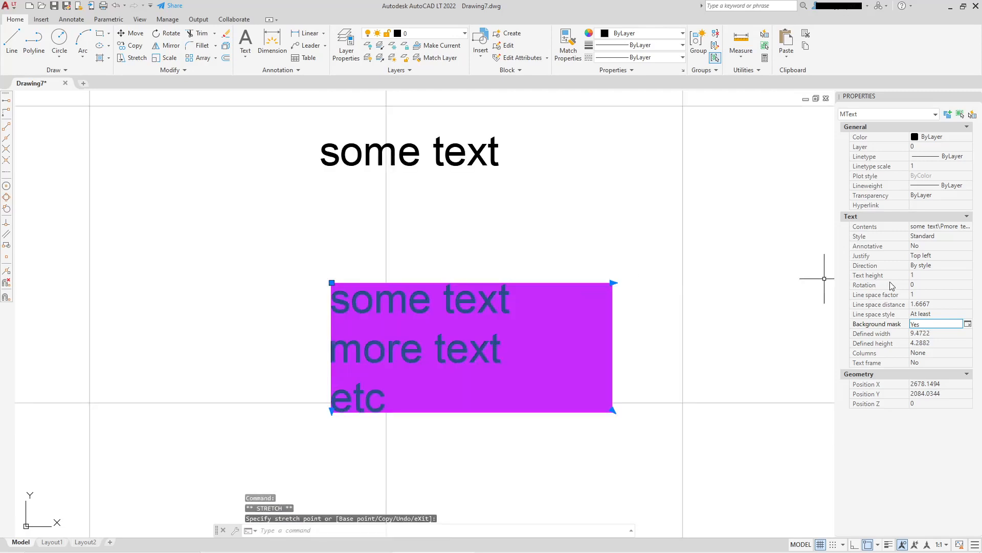
Step: Justify the masked multiline text Middle center, resize its box to about 7.2 units wide and 4.4 high, and clear the selection
click(922, 258)
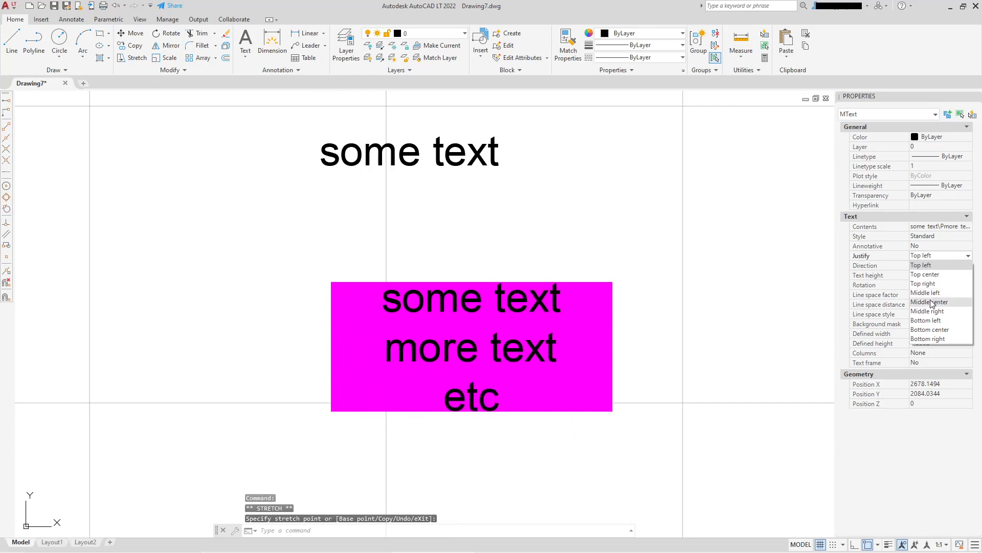
click(929, 303)
click(613, 282)
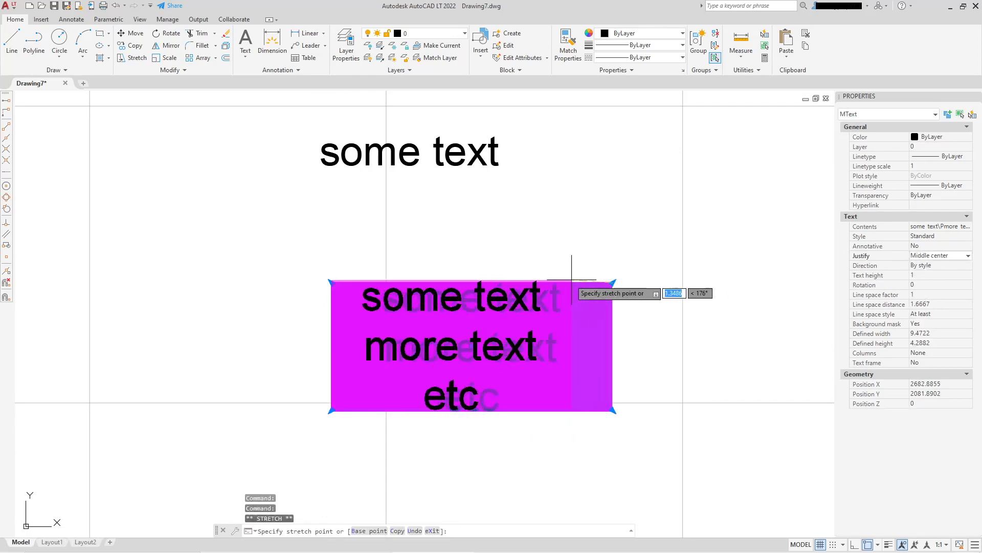
click(545, 280)
scroll(603, 266, down, 2)
scroll(589, 284, down, 2)
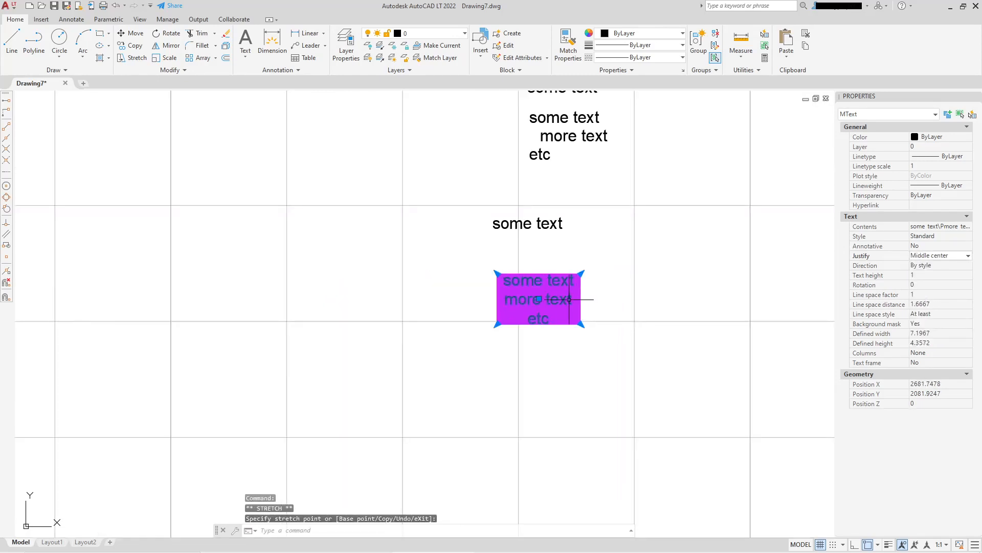
scroll(573, 299, up, 4)
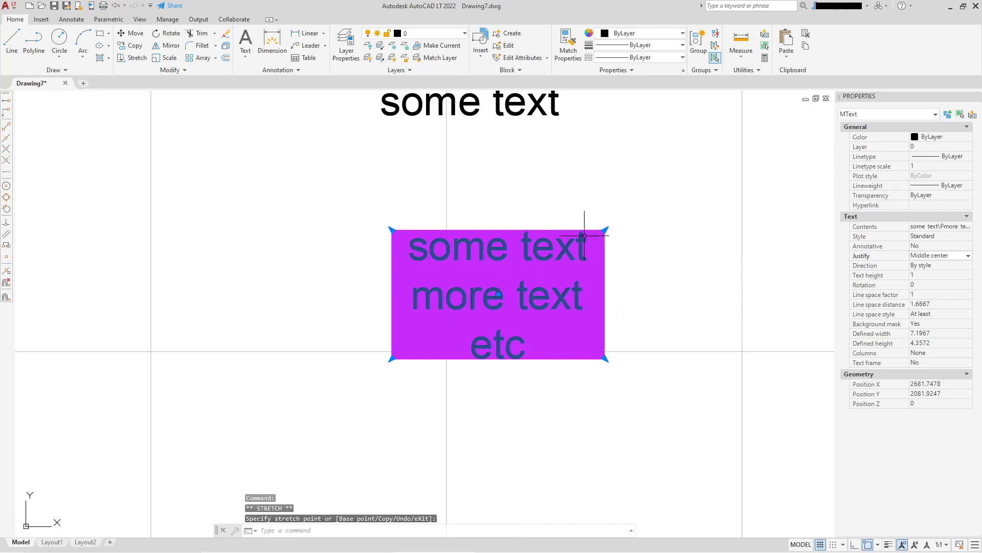
scroll(584, 236, down, 2)
middle_drag(588, 228, 522, 277)
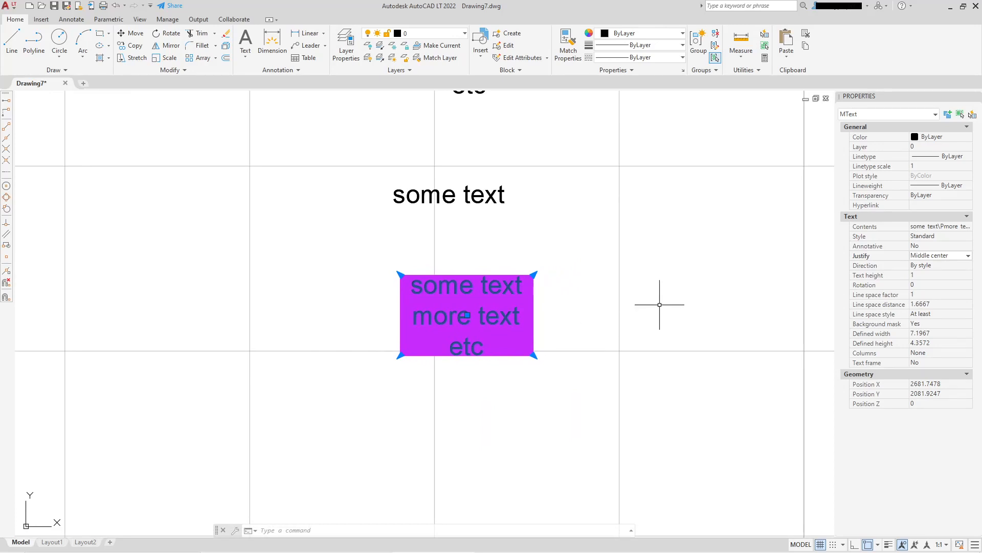
key(Escape)
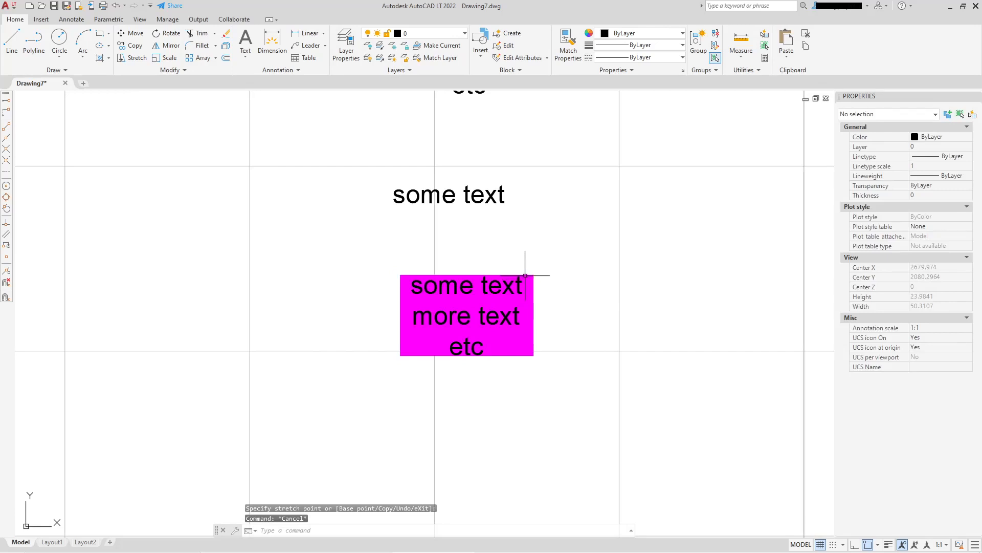
Step: Switch the multiline text's background mask fill from magenta to the drawing background color
click(525, 275)
click(942, 324)
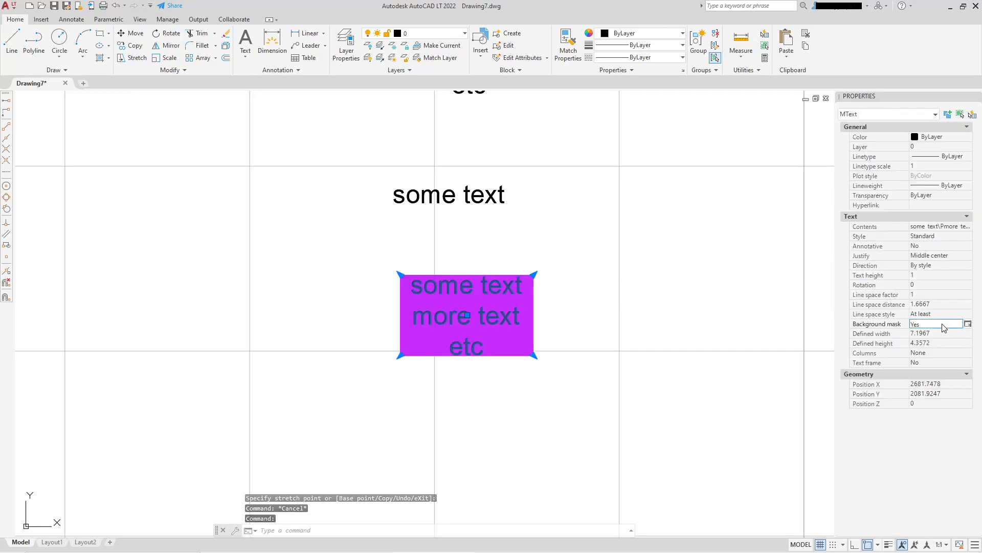
click(967, 324)
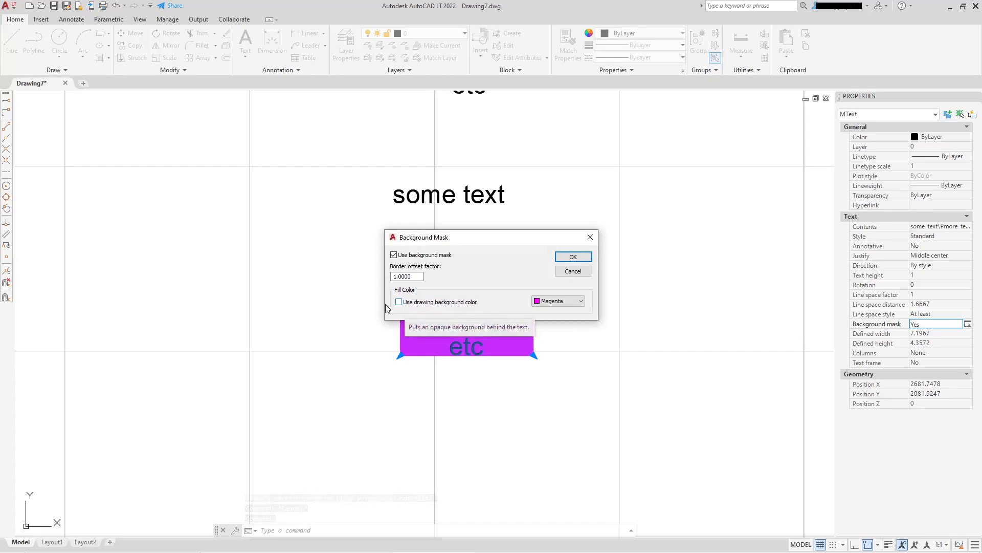
click(398, 303)
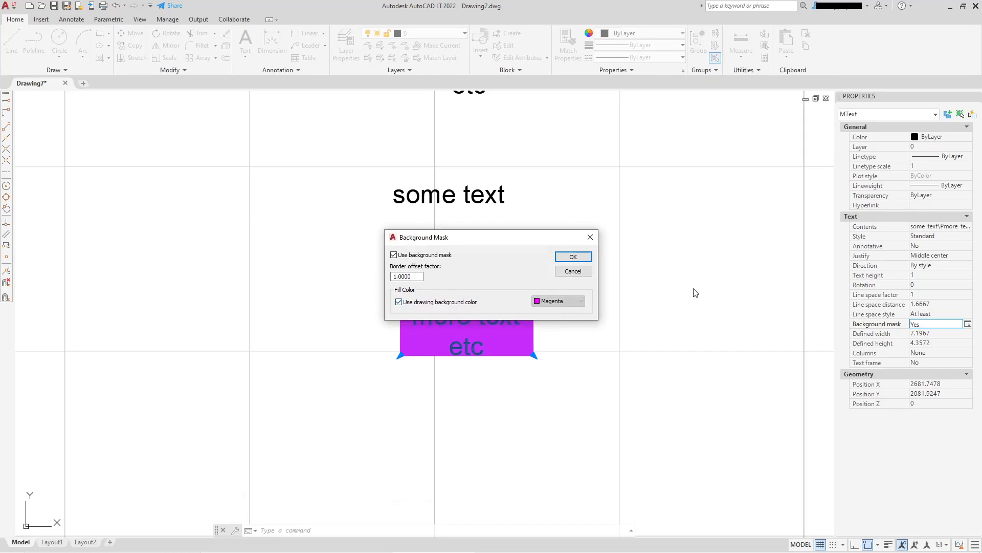
click(573, 256)
Step: Move the masked multiline text over the single-line texts to test the masking, and place it back below the lower single-line text
click(467, 314)
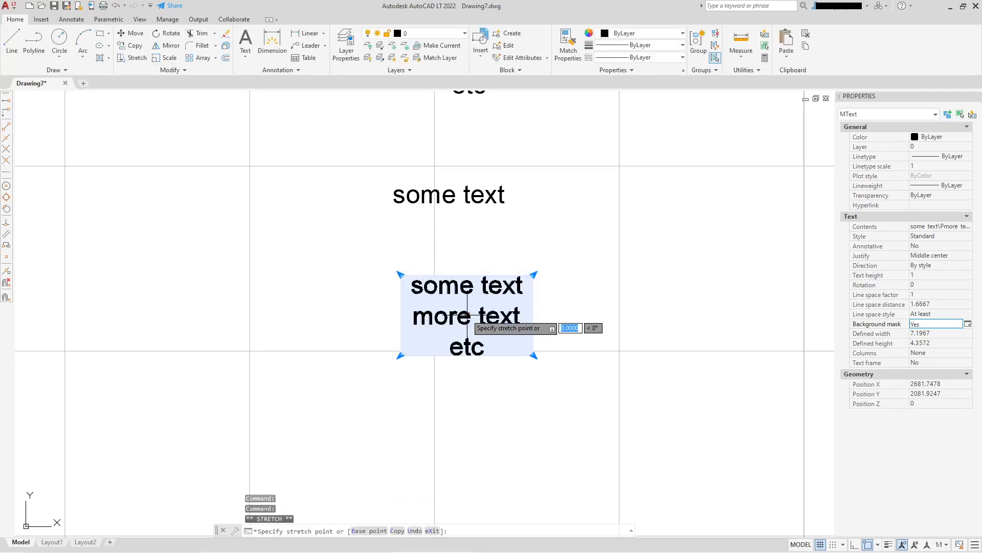
click(496, 205)
click(494, 201)
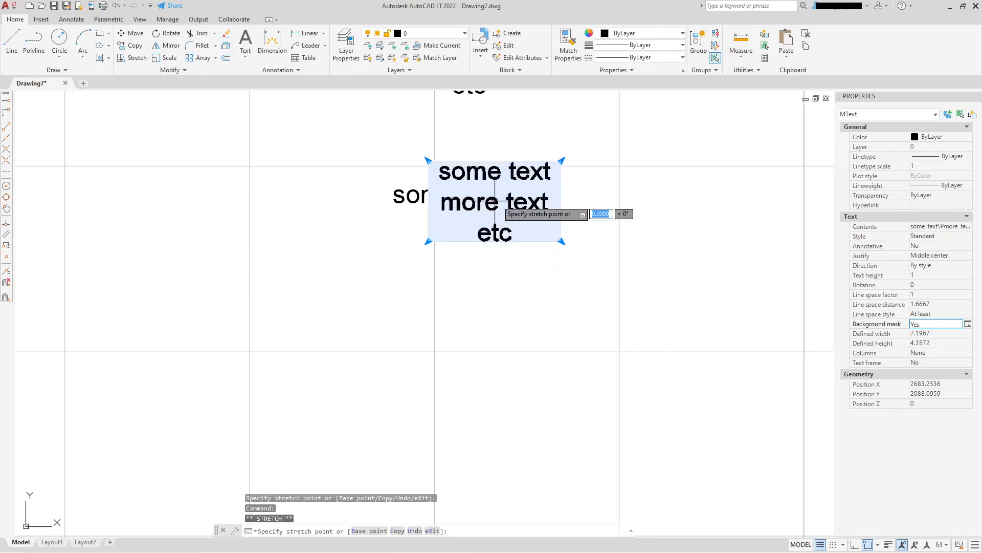
middle_drag(508, 240, 491, 390)
click(508, 146)
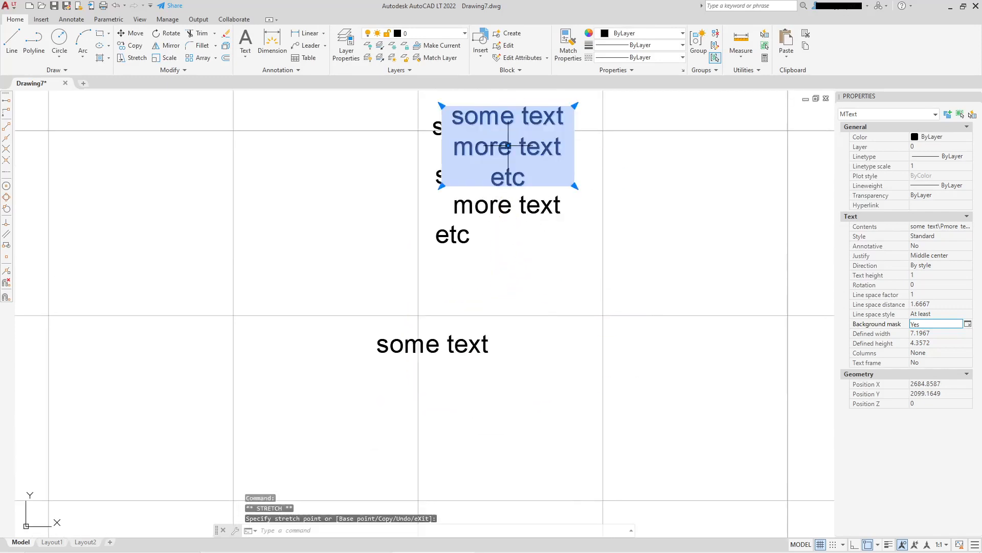
click(508, 146)
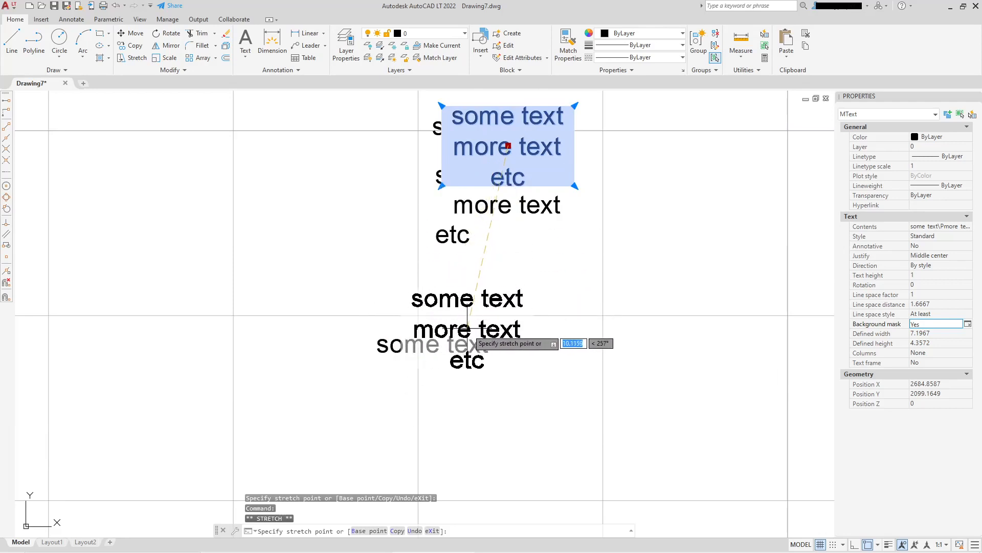
click(455, 353)
click(455, 353)
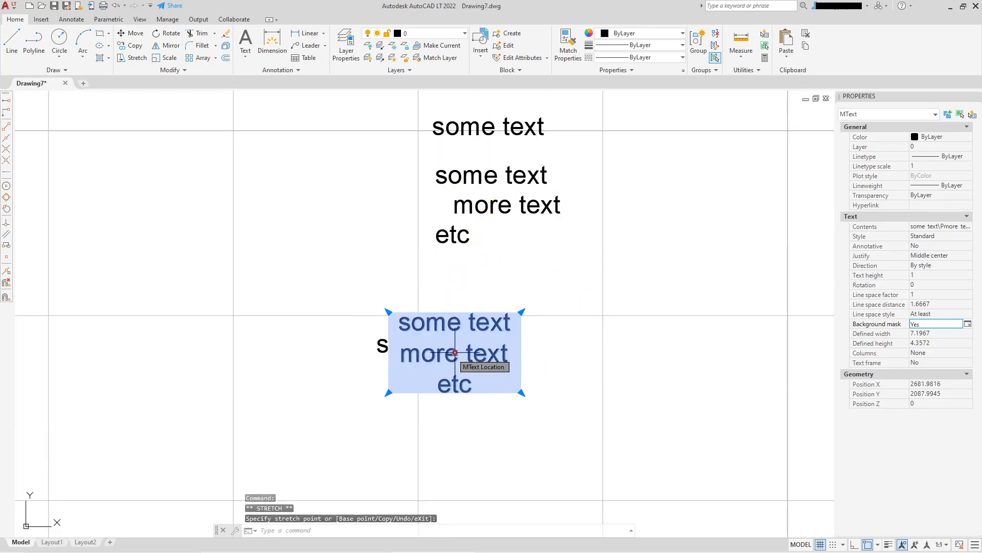
click(460, 446)
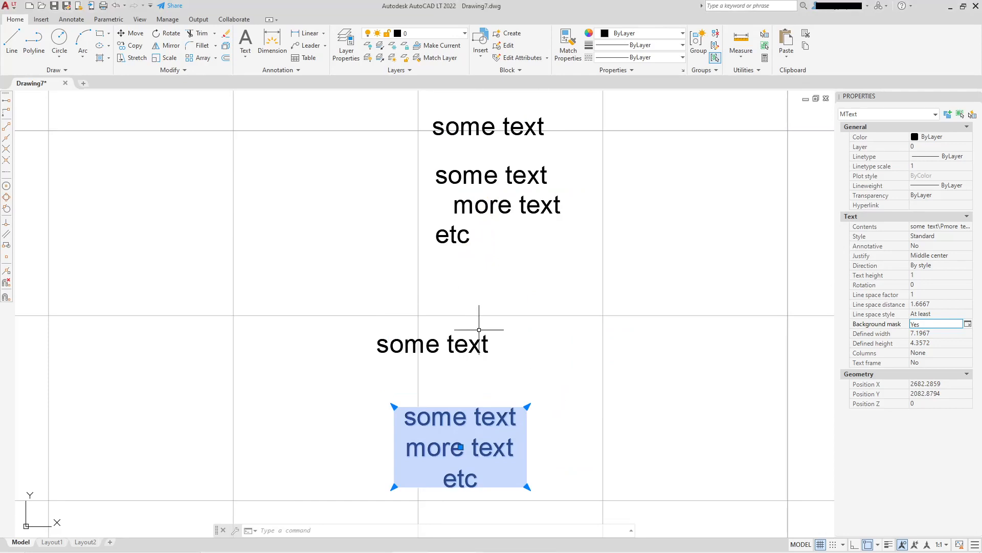
Step: Open the masked multiline text for editing and hide the editor's ruler
scroll(511, 327, up, 3)
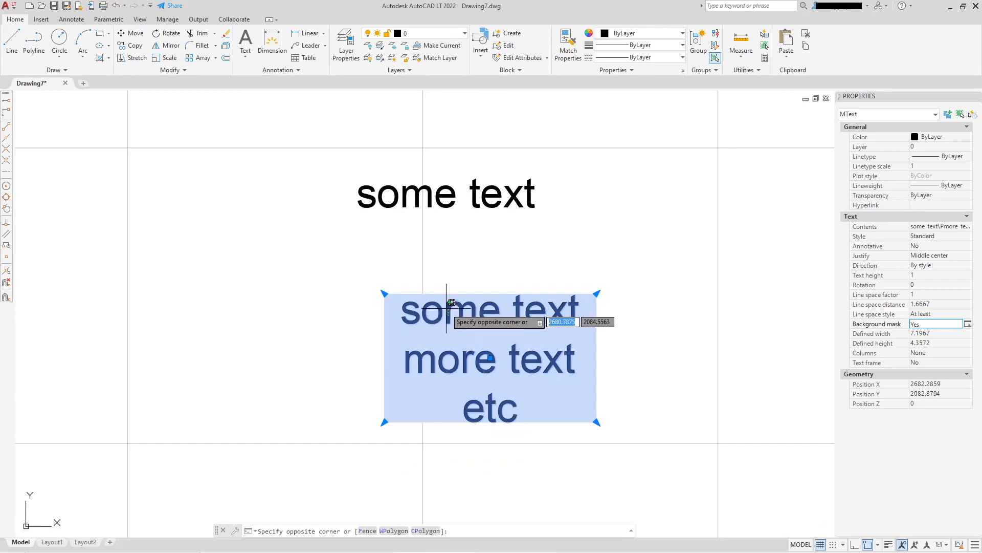
double_click(449, 314)
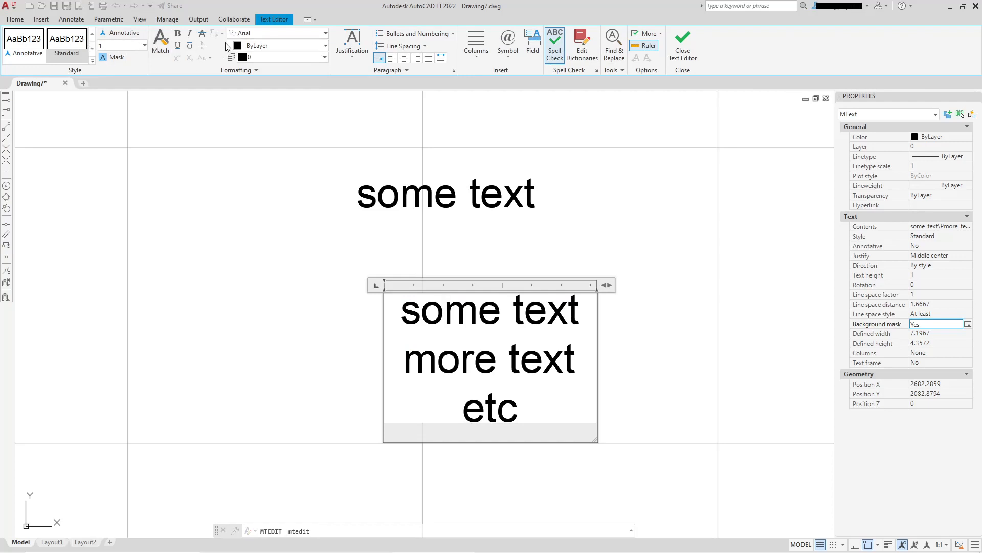
click(646, 48)
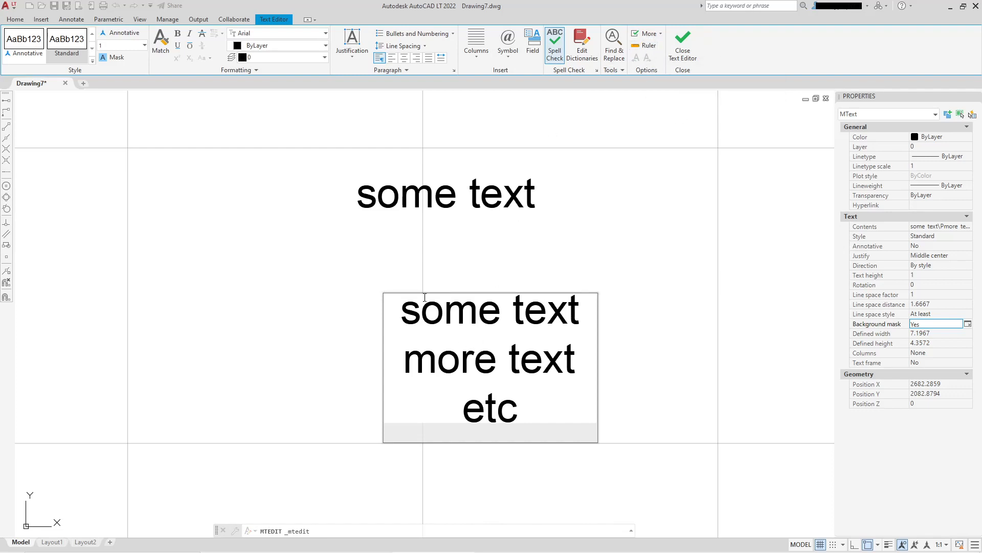
Step: Color the letters "me" of "some" in the multiline text's first line red (237,31,36)
drag(444, 312, 492, 307)
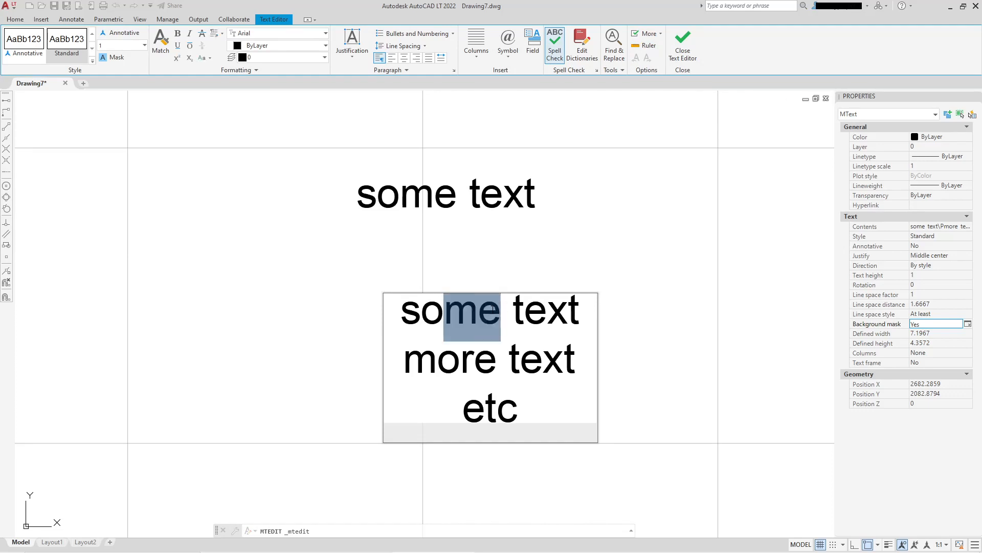
click(326, 46)
click(265, 108)
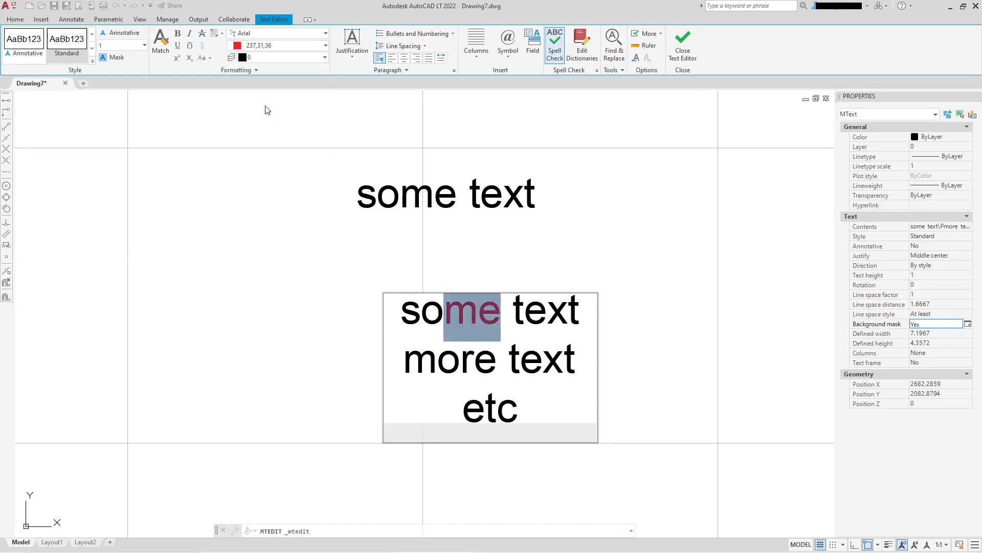
Step: Underline the word "more" and make "etc" bold in the multiline text
drag(404, 359, 497, 359)
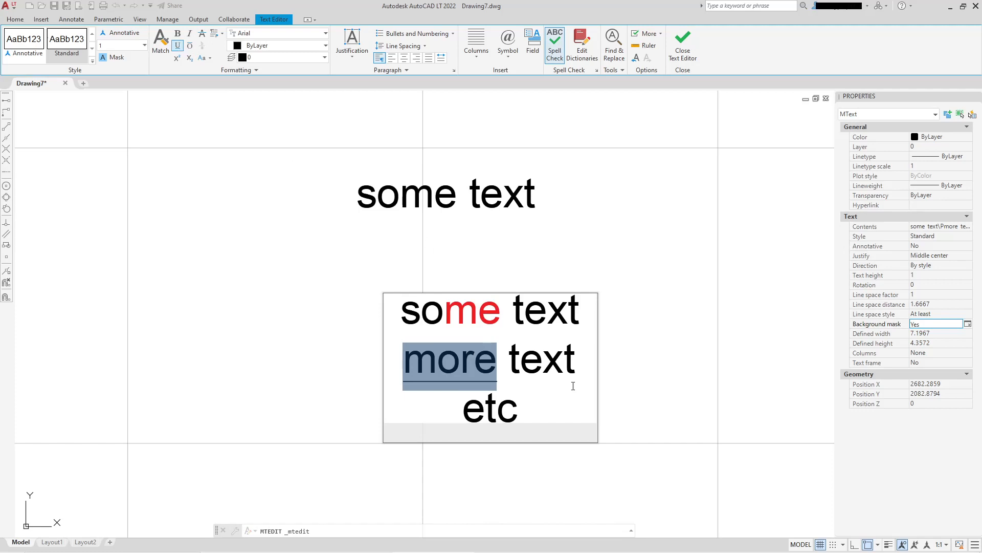
drag(462, 409, 513, 409)
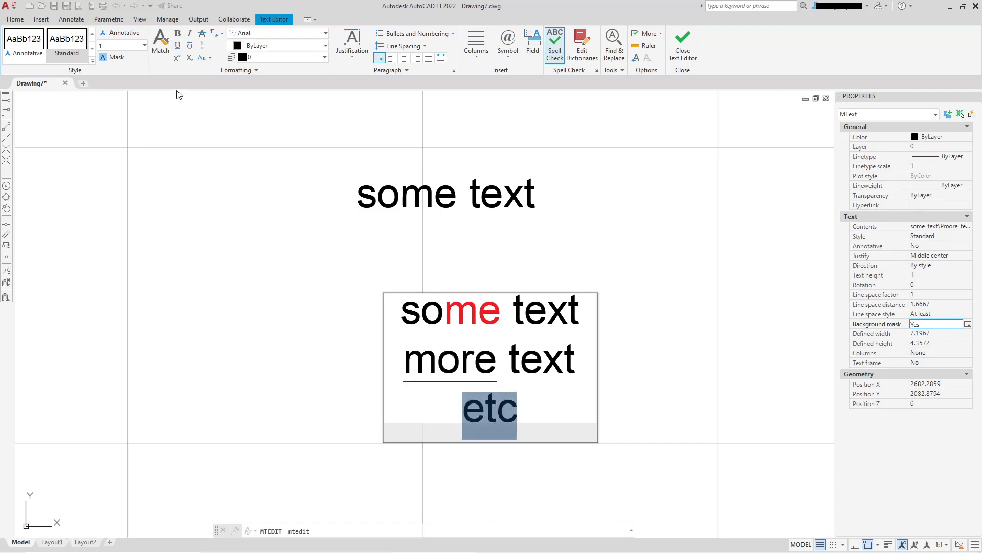
click(177, 33)
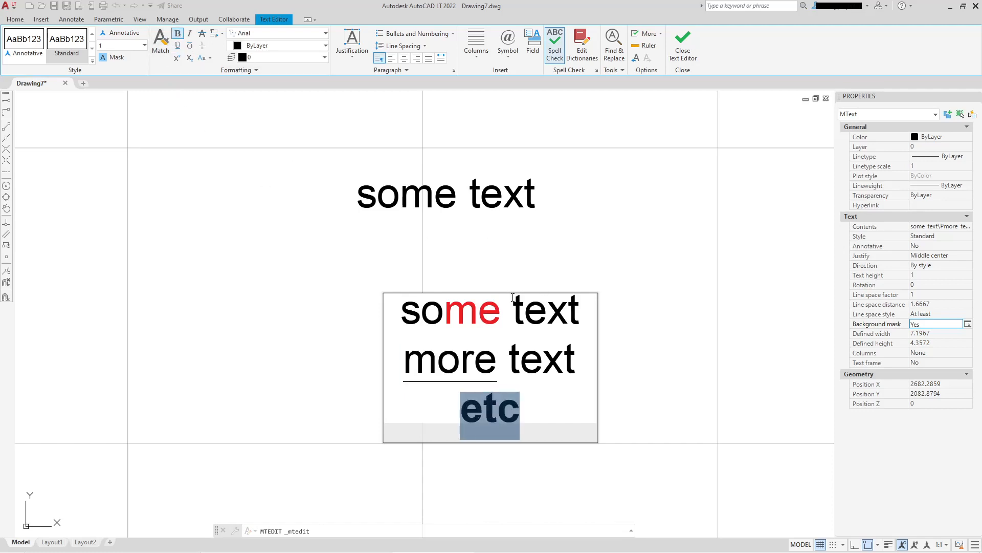
Step: Set the height of the word "text" in the multiline text's first line to 2.5 and finish editing
drag(513, 298, 578, 307)
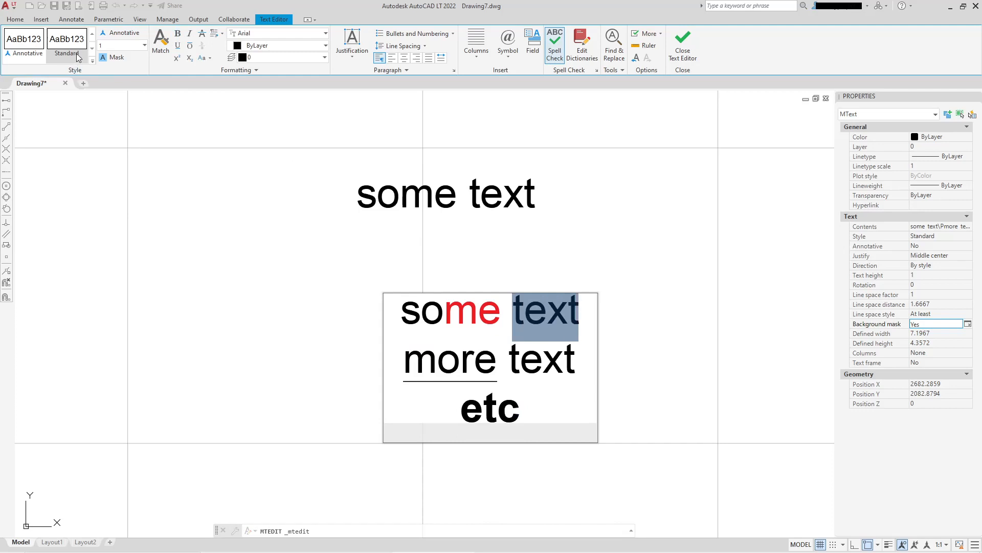
click(145, 45)
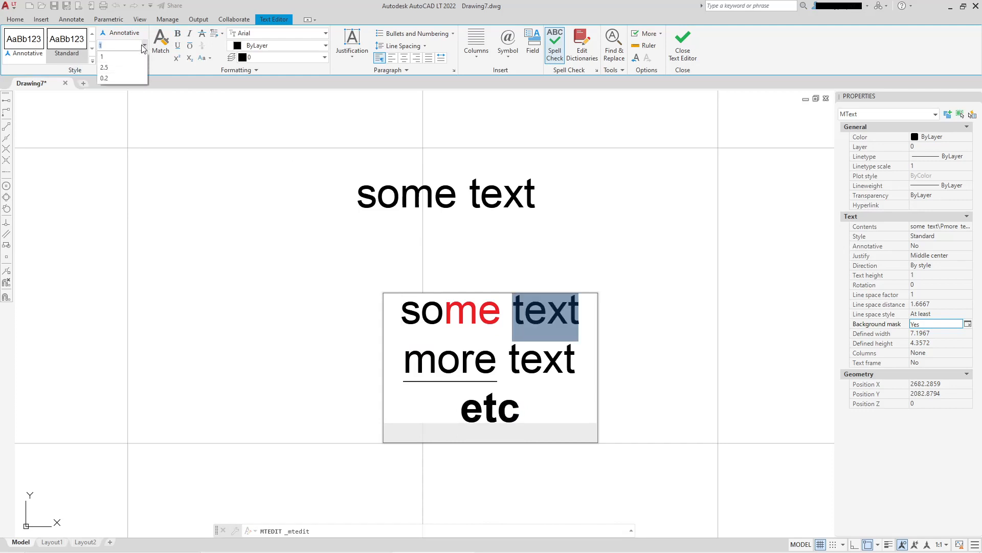
click(122, 66)
click(644, 294)
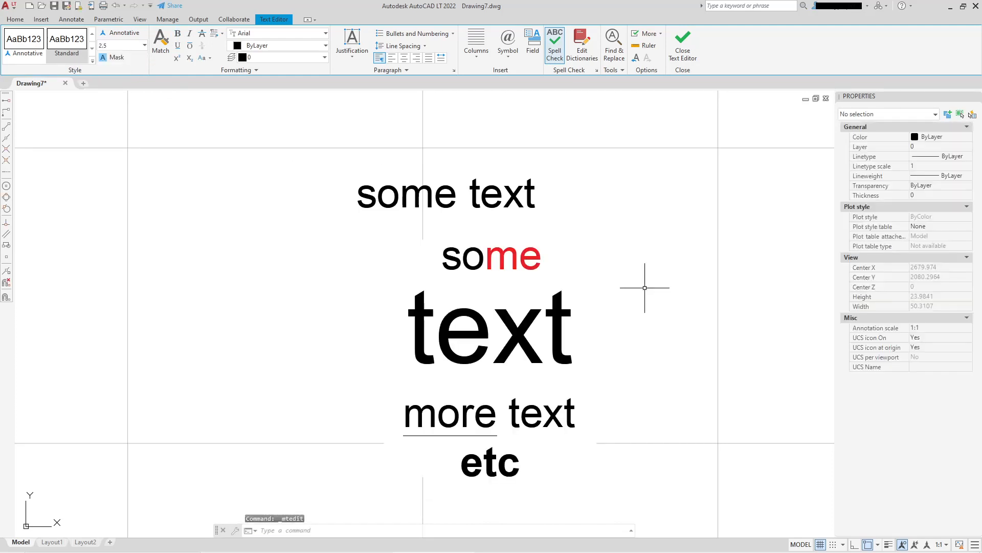
scroll(648, 250, down, 3)
double_click(590, 113)
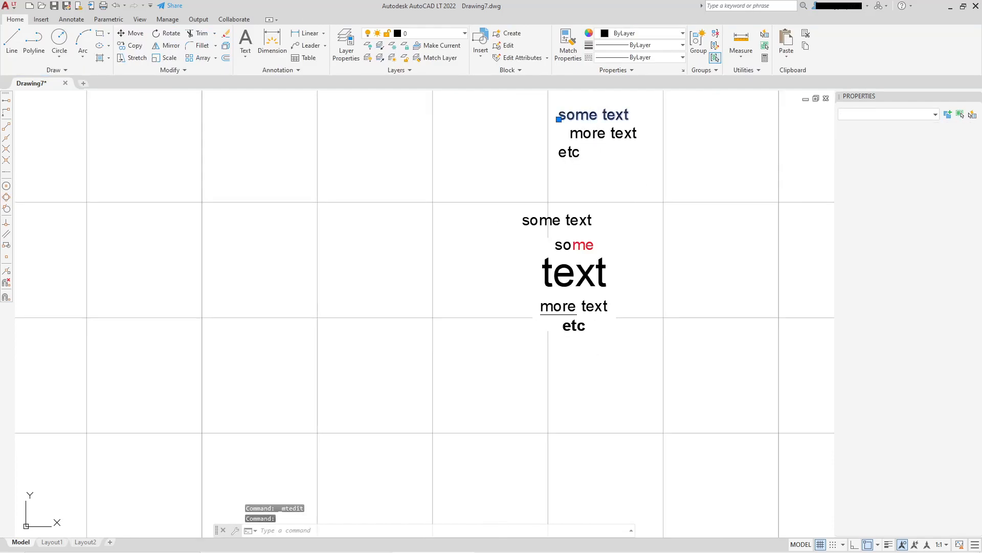
click(682, 180)
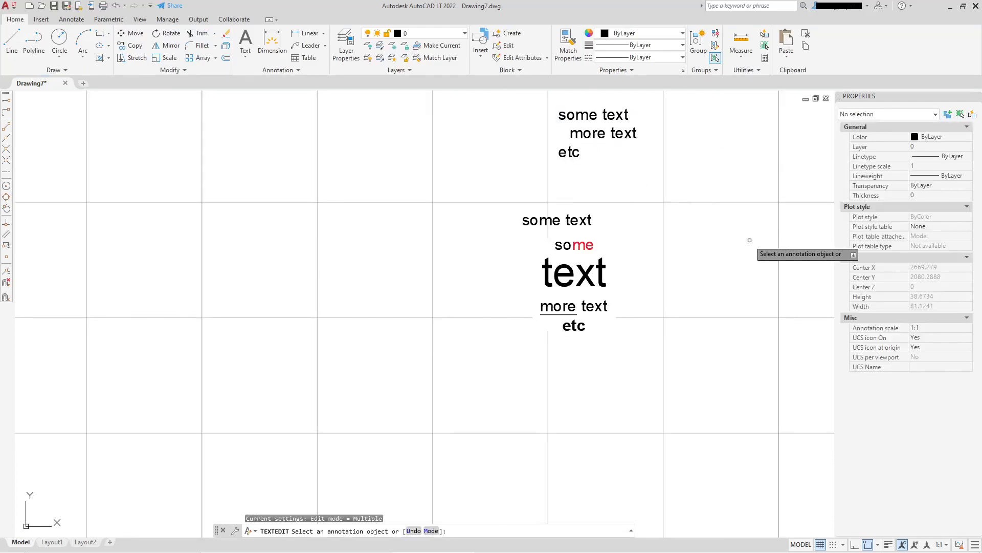
right_click(722, 262)
key(Escape)
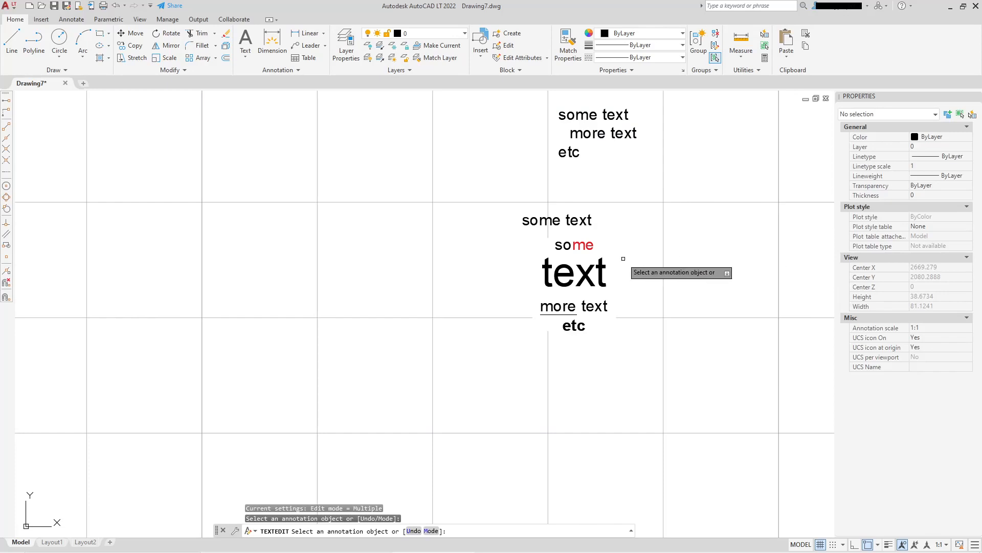
key(Escape)
Step: Move the formatted multiline text farther below the single-line text, to about X 2680.05, Y 2077.45
middle_drag(640, 209, 510, 257)
scroll(434, 278, up, 2)
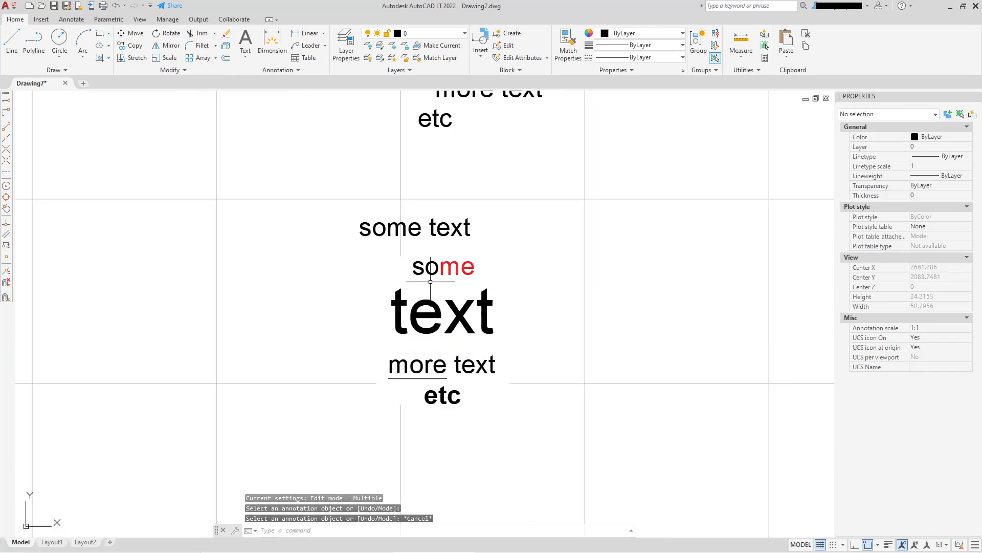
middle_drag(443, 265, 452, 164)
click(463, 166)
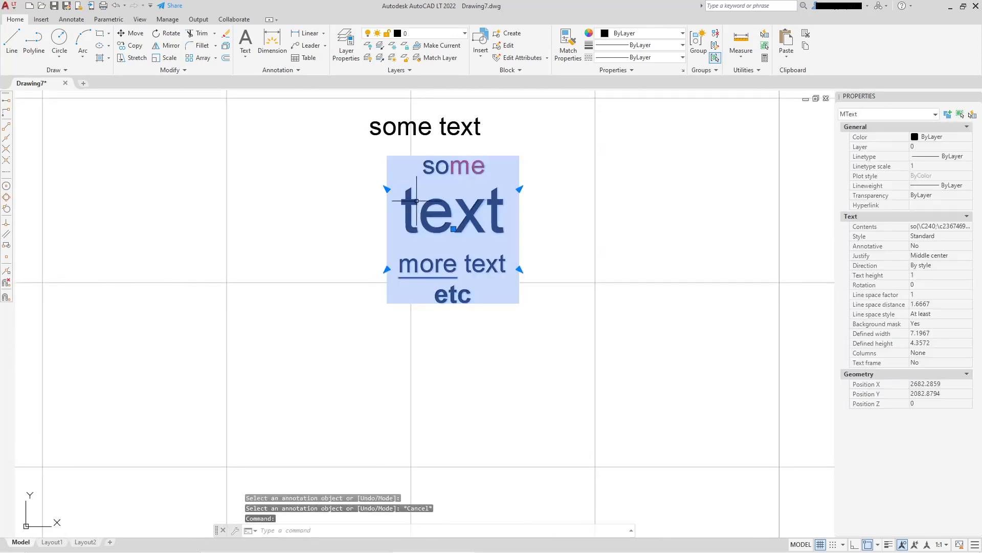
click(454, 228)
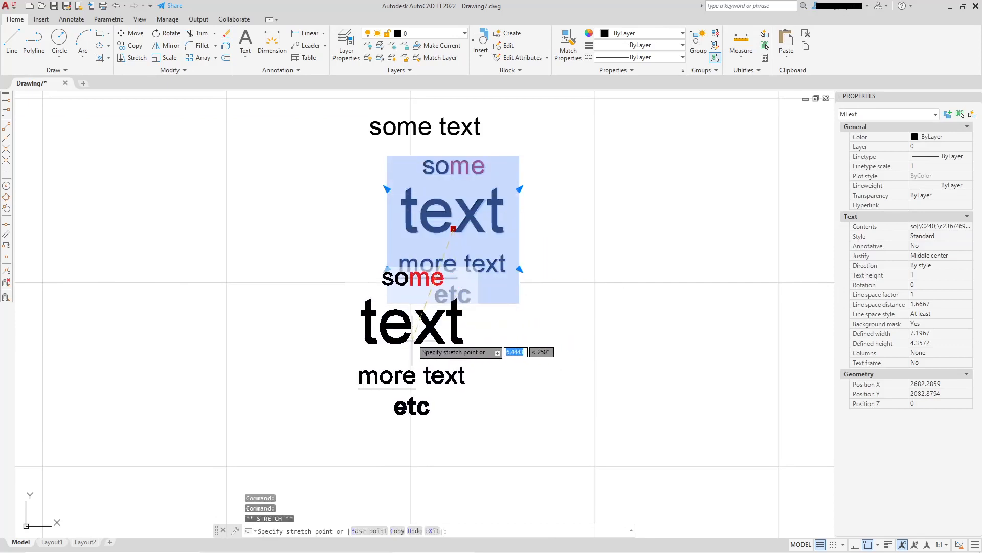
click(412, 329)
Step: Set the column type of the formatted multiline text to Dynamic Columns
scroll(539, 264, down, 2)
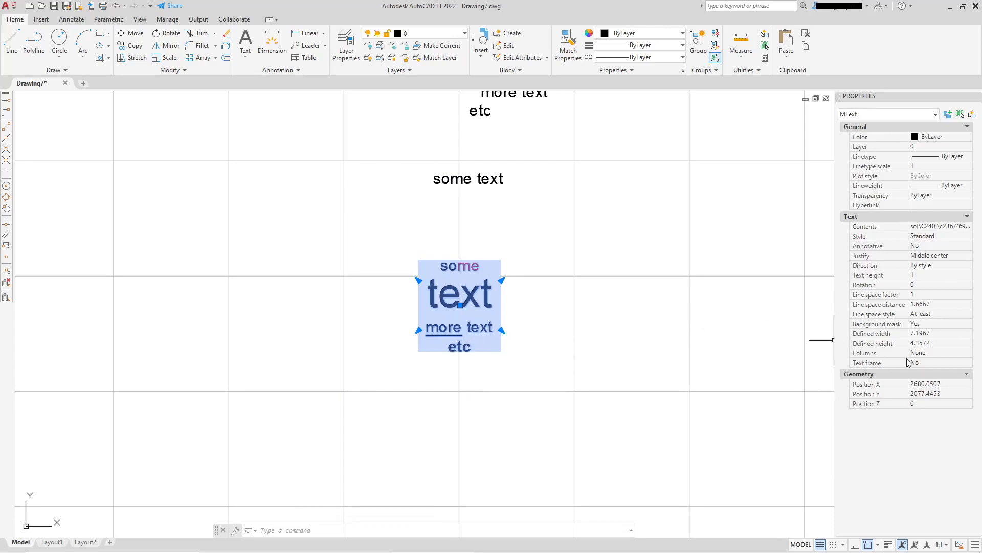
click(940, 353)
click(967, 353)
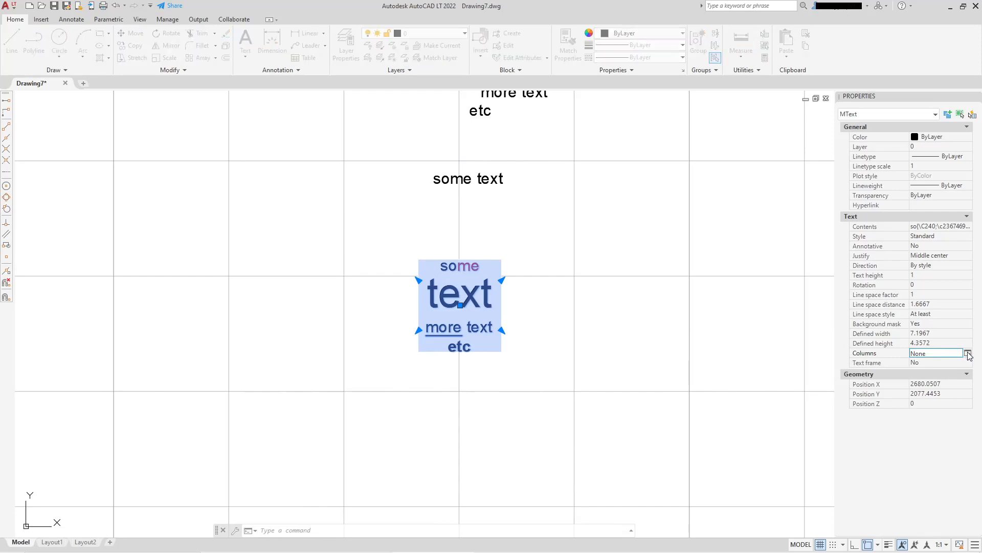
click(416, 242)
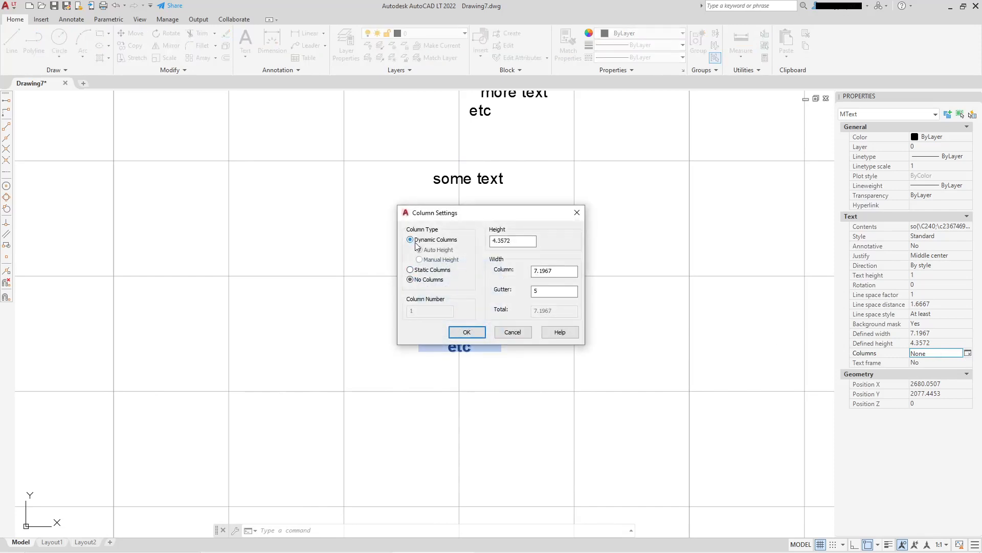
click(476, 332)
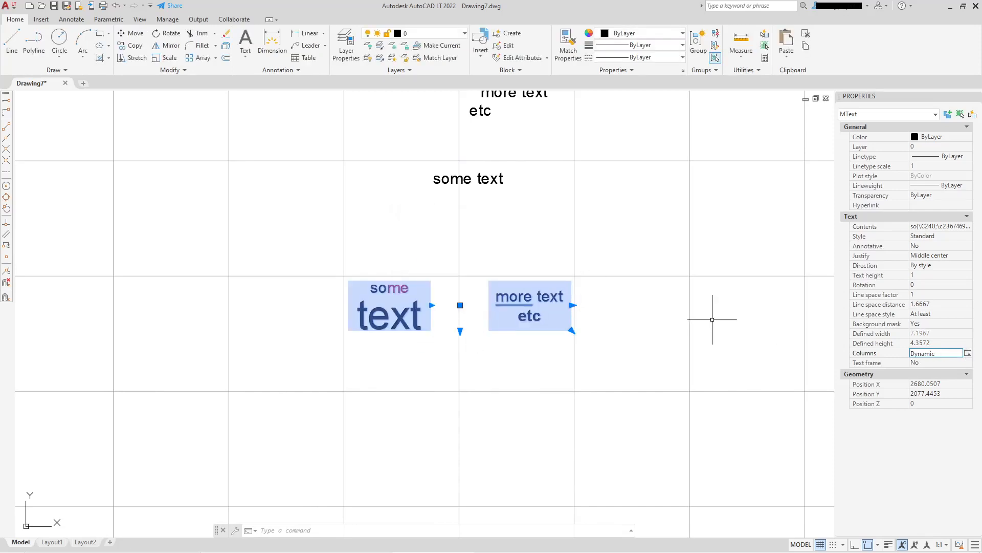
Step: Stretch the multiline text's column height to about 9.78 and shorten it to about 6.72 to split off the word "etc"
click(460, 331)
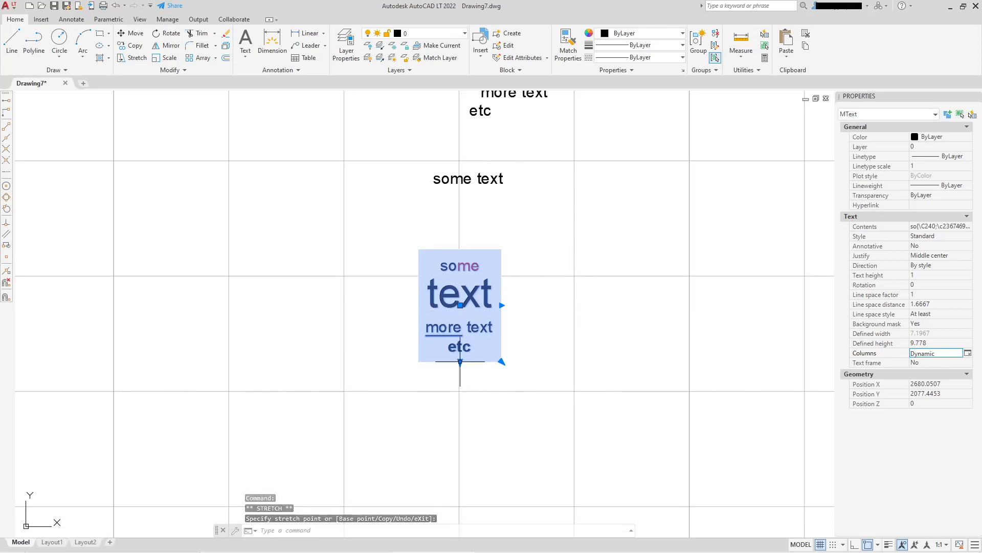
click(460, 362)
click(471, 327)
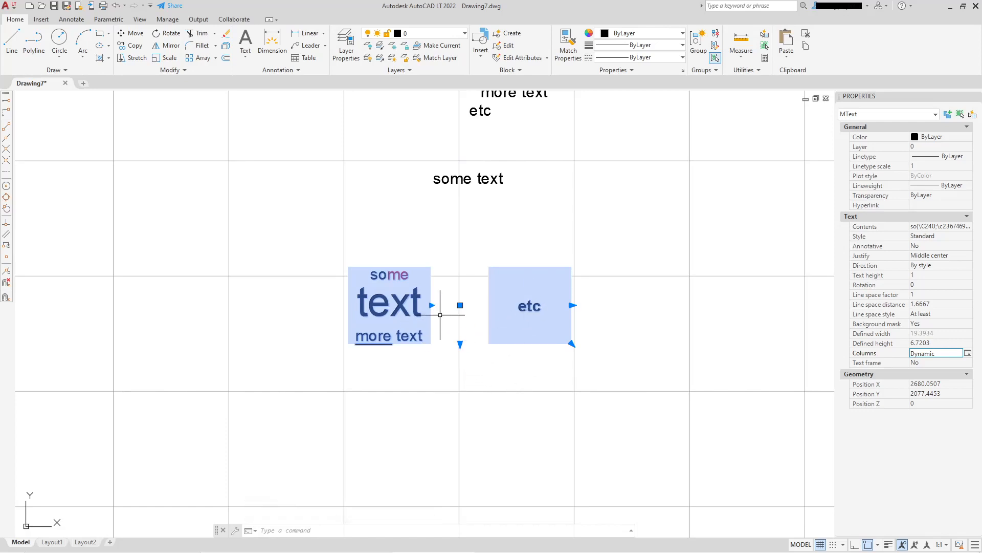
Step: Lengthen the column height to about 9.05 so that all the text fits in a single column
click(460, 344)
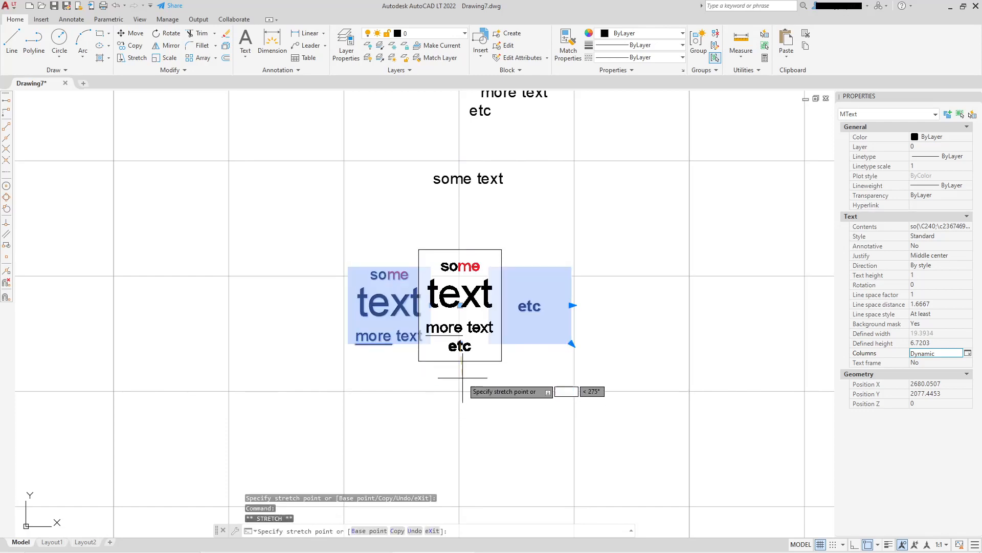
click(461, 359)
scroll(638, 331, down, 4)
scroll(583, 333, up, 6)
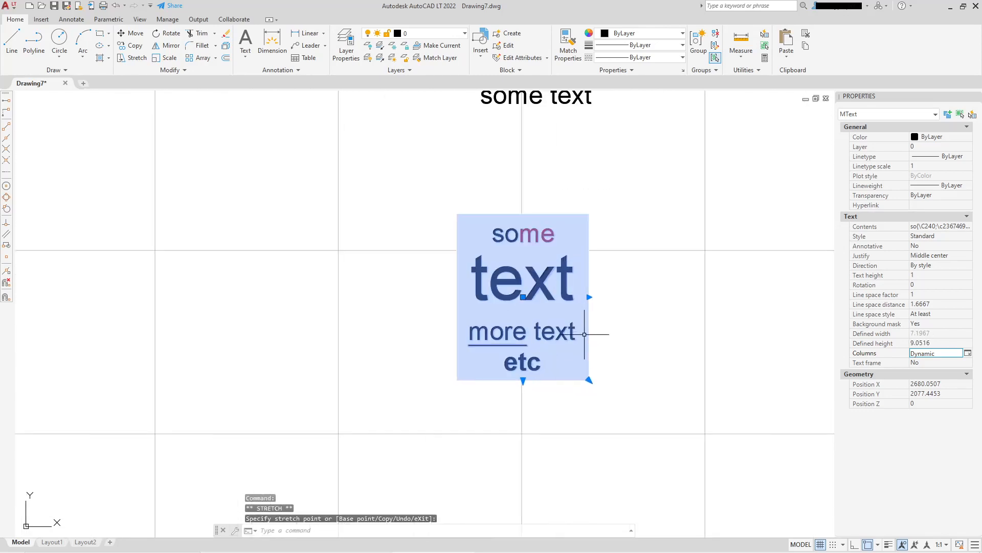
Step: Change the multiline text's column type to No Columns and deselect the text
middle_drag(621, 325, 527, 343)
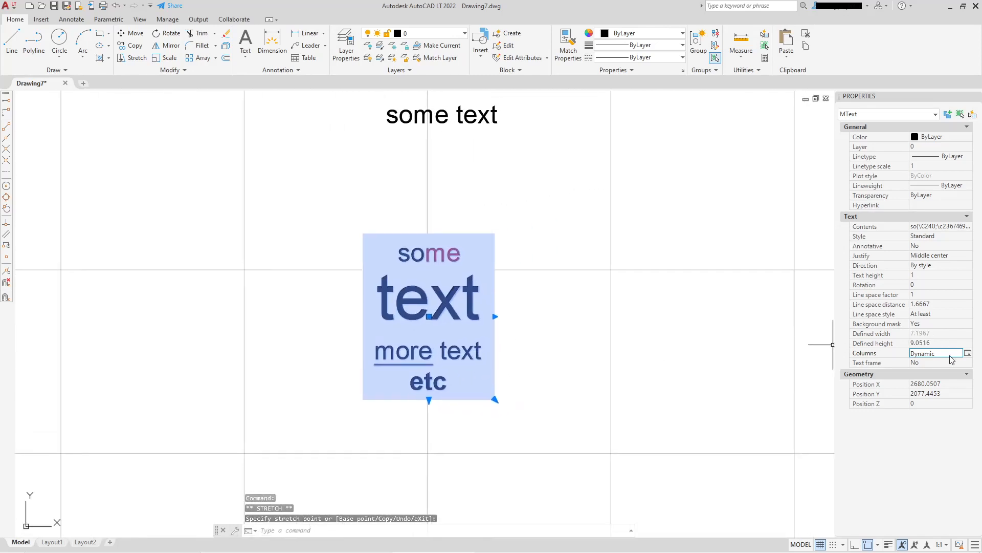
click(968, 353)
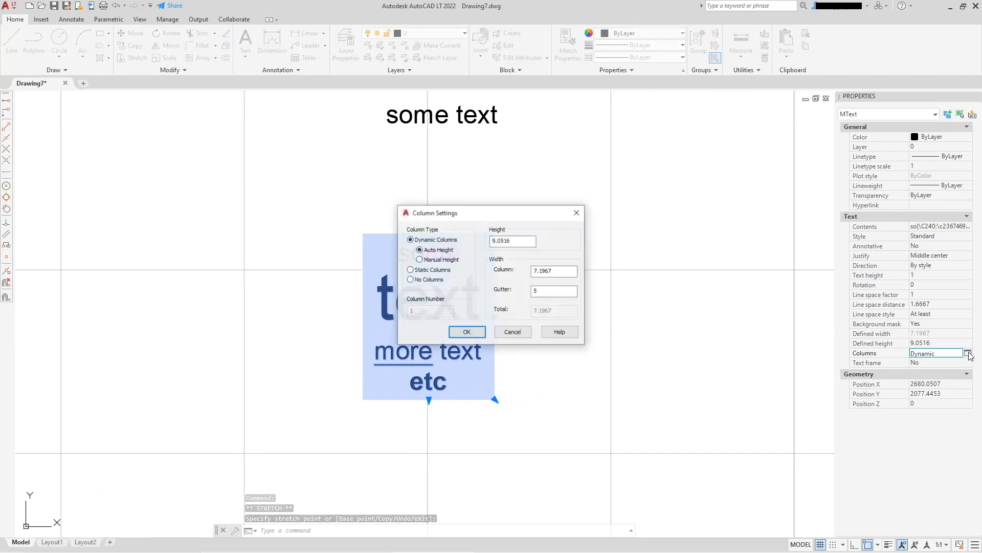
click(412, 279)
click(461, 333)
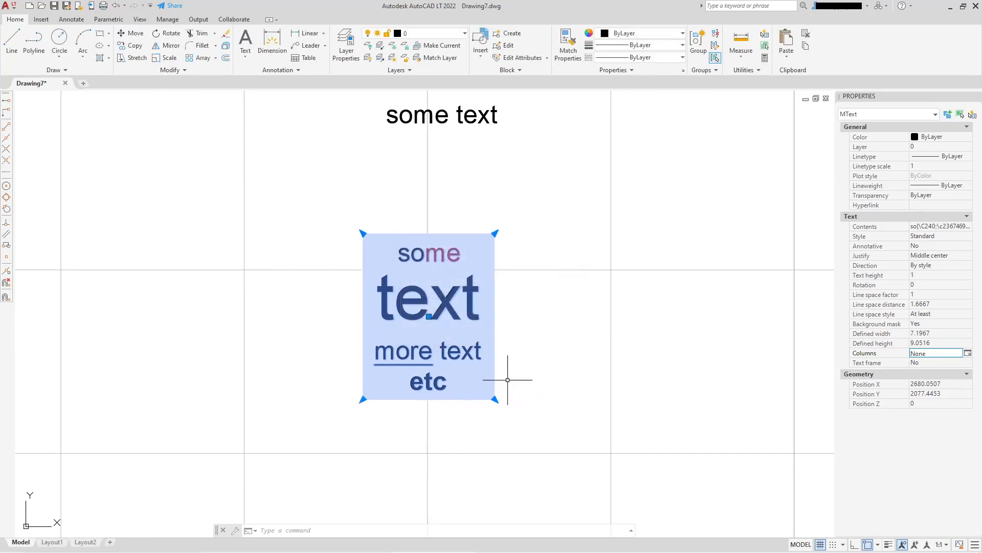
scroll(472, 351, down, 3)
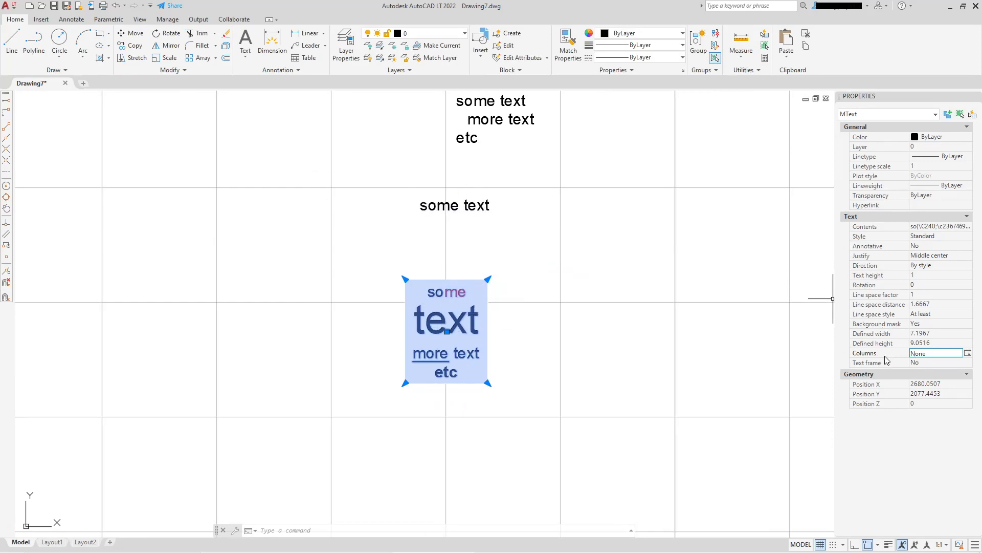
click(451, 336)
key(Escape)
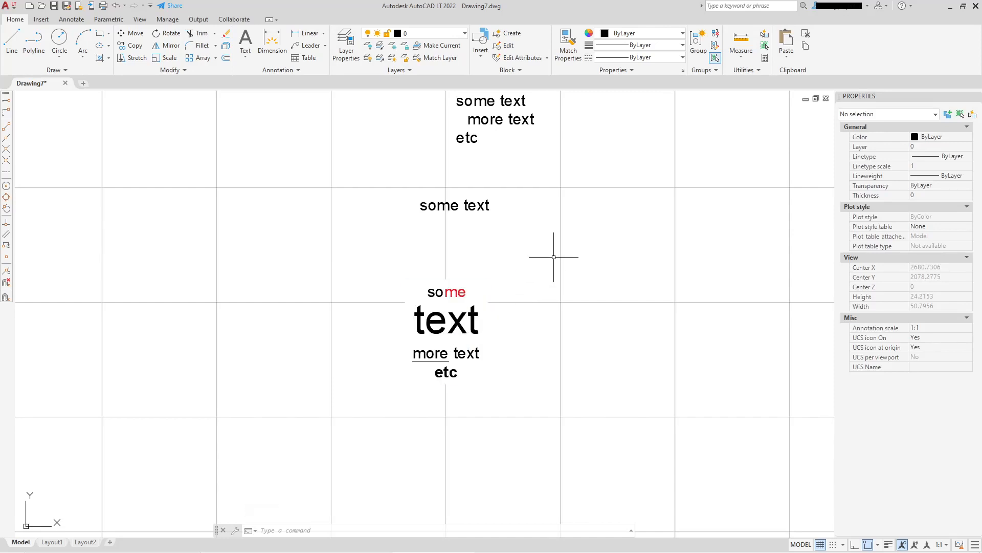
Step: Set the MTEXTCOLUMN system variable to 2
text(text)
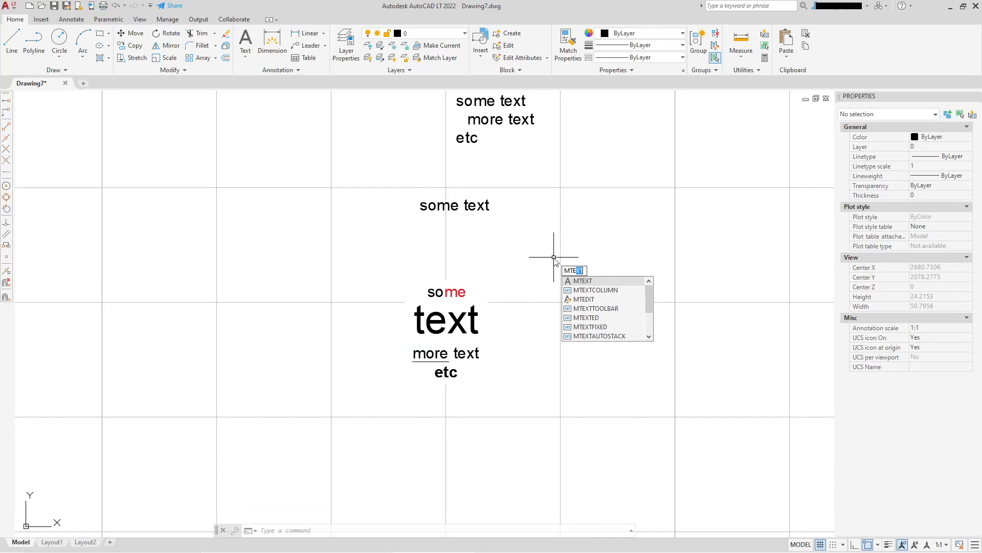
text(c)
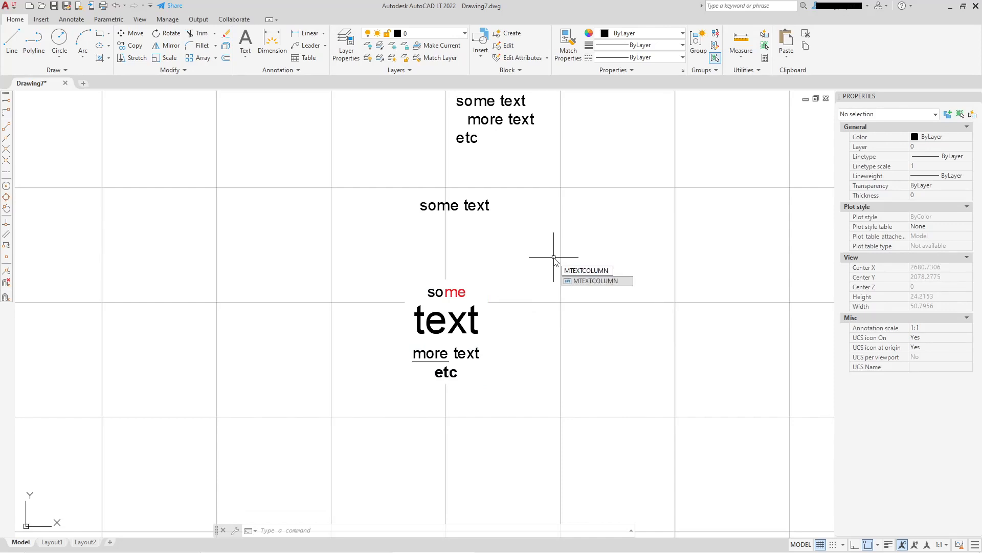
key(Return)
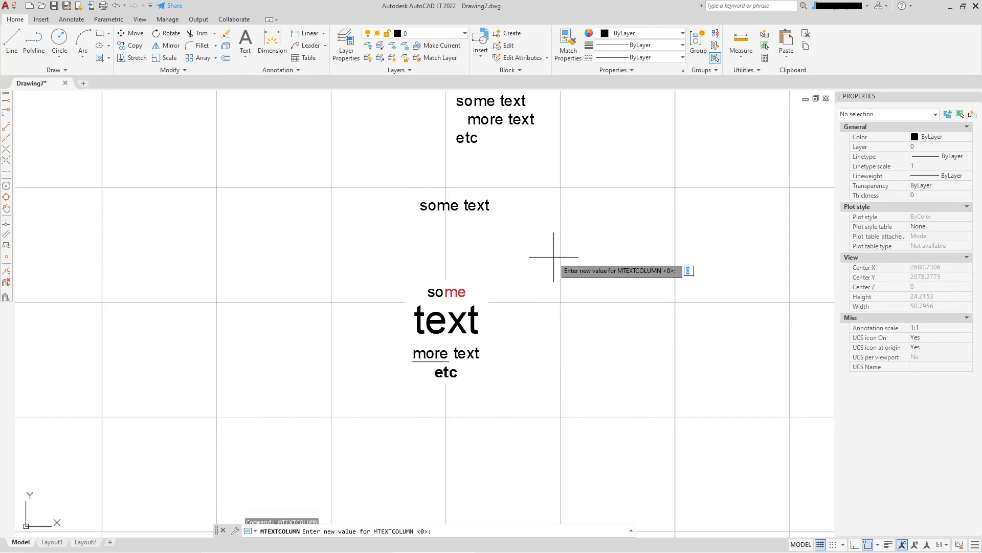
click(439, 531)
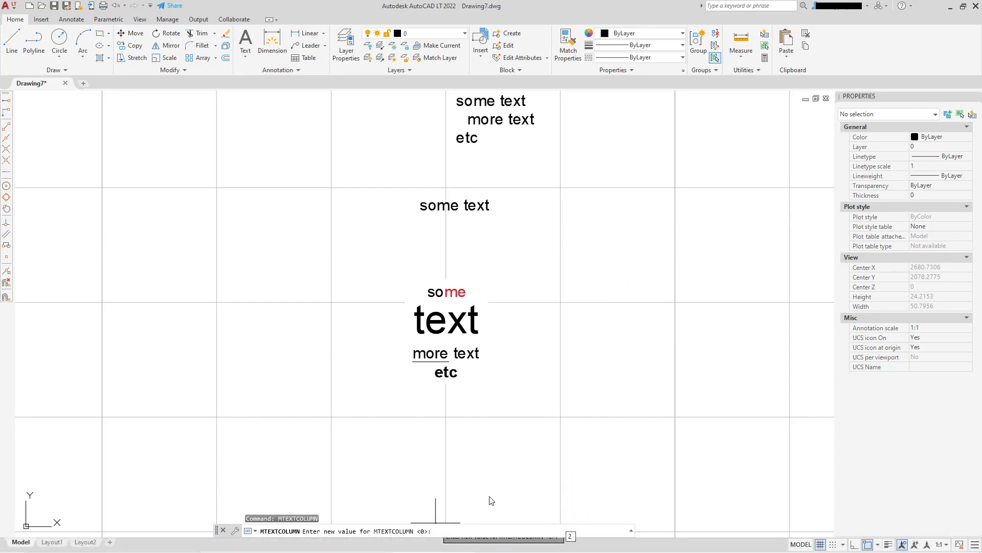
text(2)
key(Return)
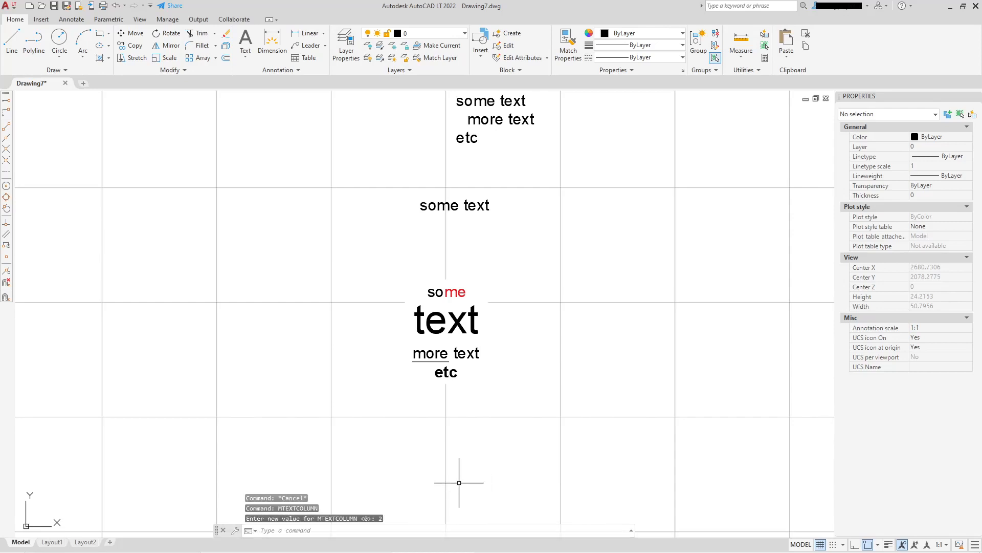
Step: Create a new multiline text reading "dads" in the empty area beside the existing texts and check its column property
click(246, 44)
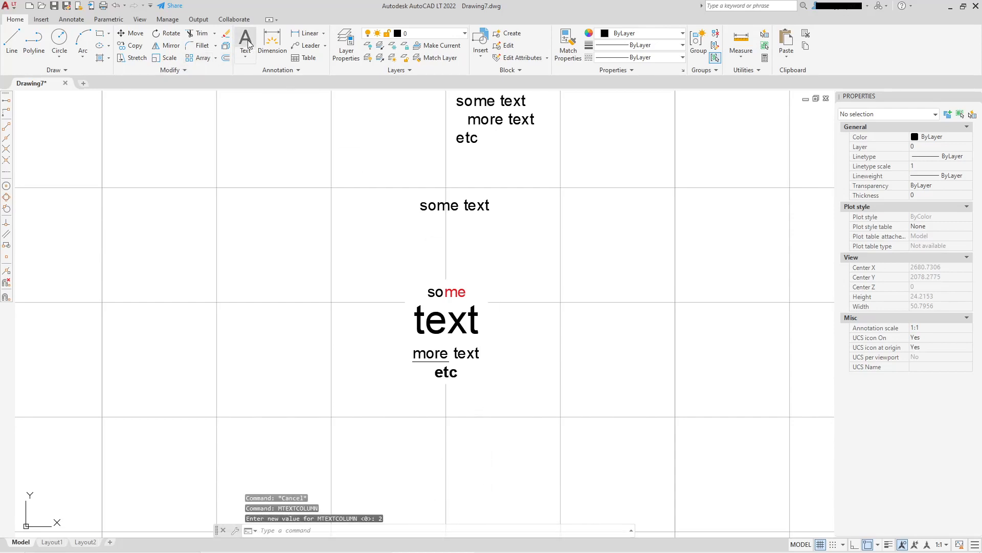
click(182, 168)
click(292, 259)
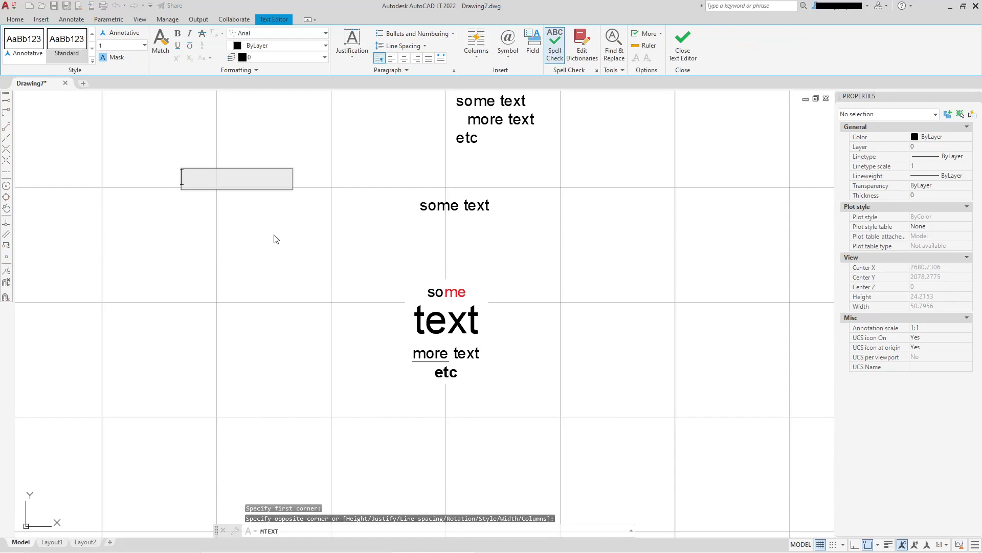
text(dads)
key(Return)
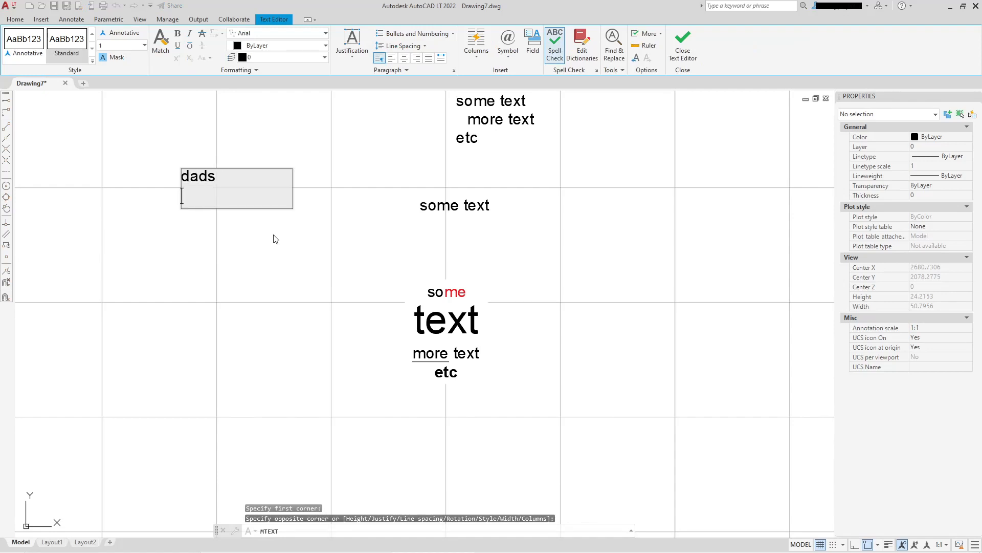
click(683, 43)
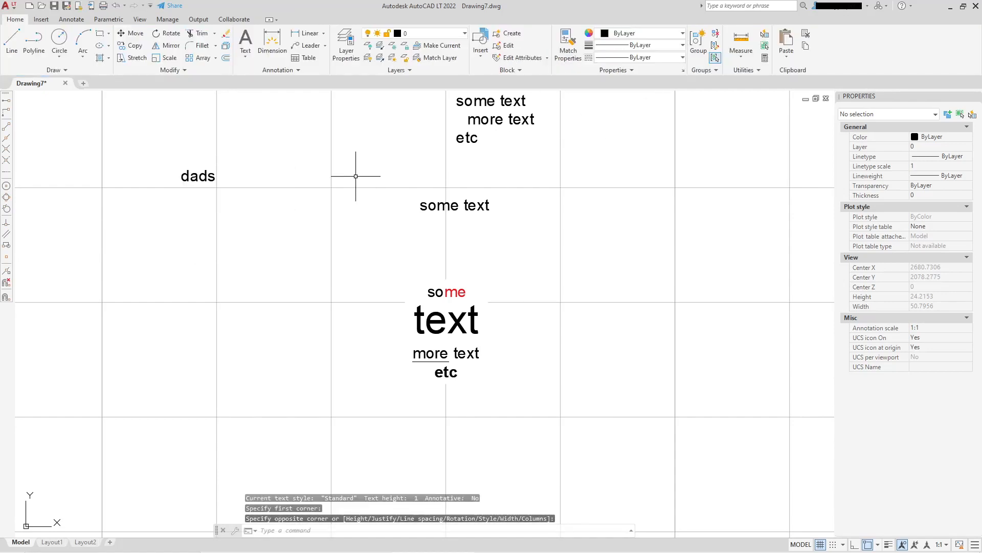
click(198, 176)
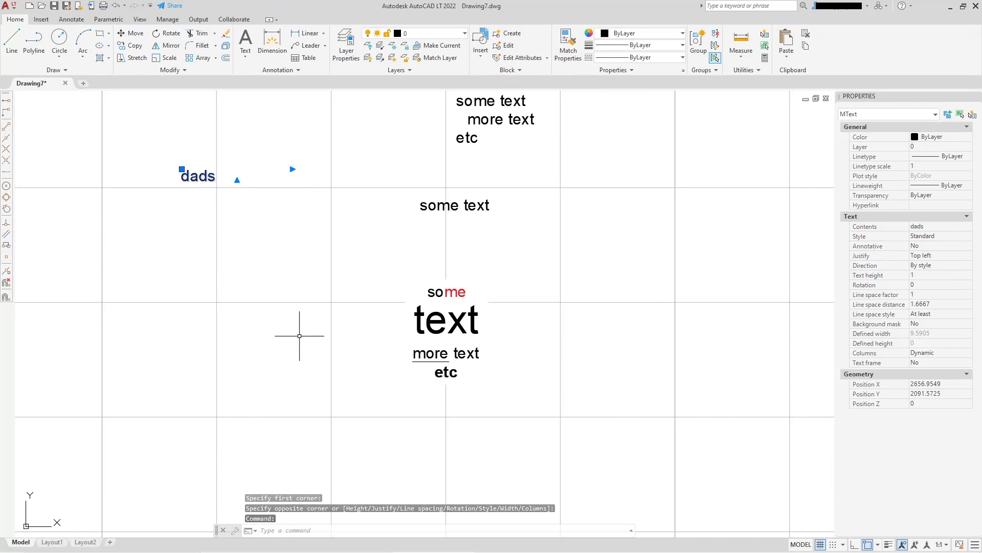
key(Escape)
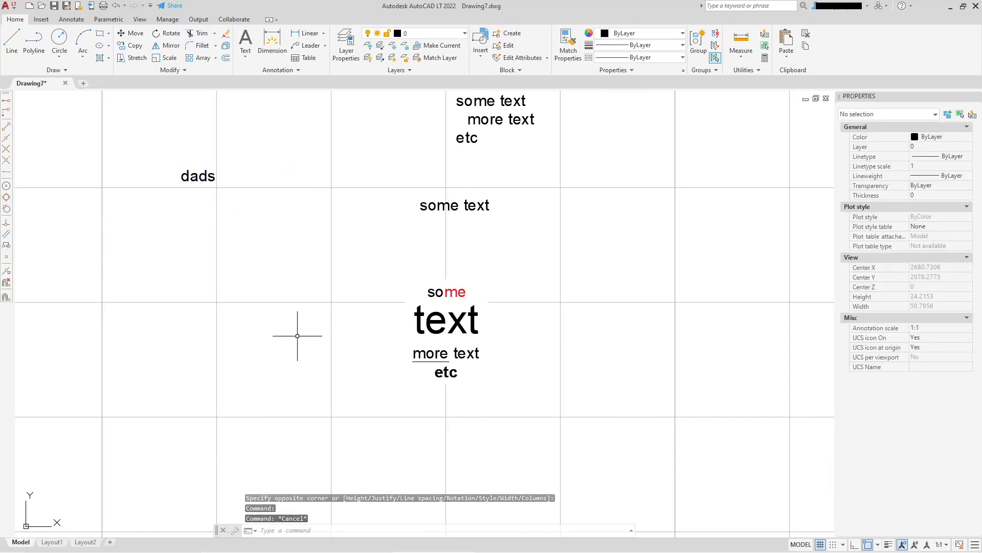
Step: Set the MTEXTCOLUMN system variable back to 0
text(mtex)
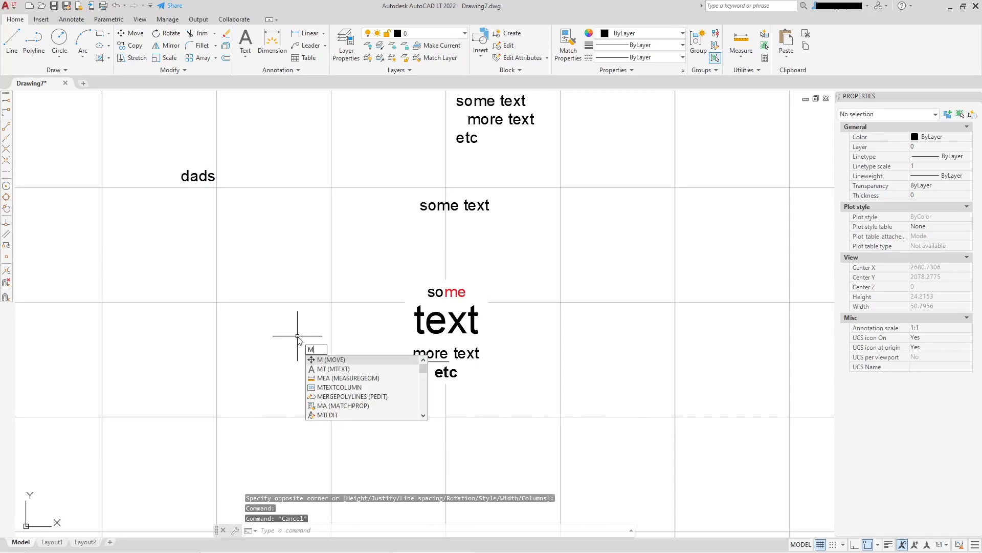
text(t)
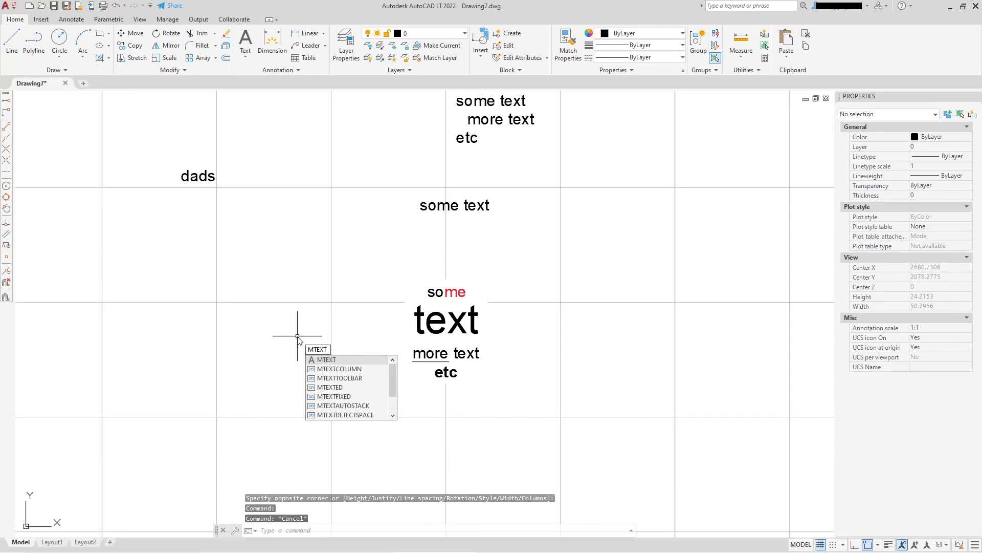
text(column)
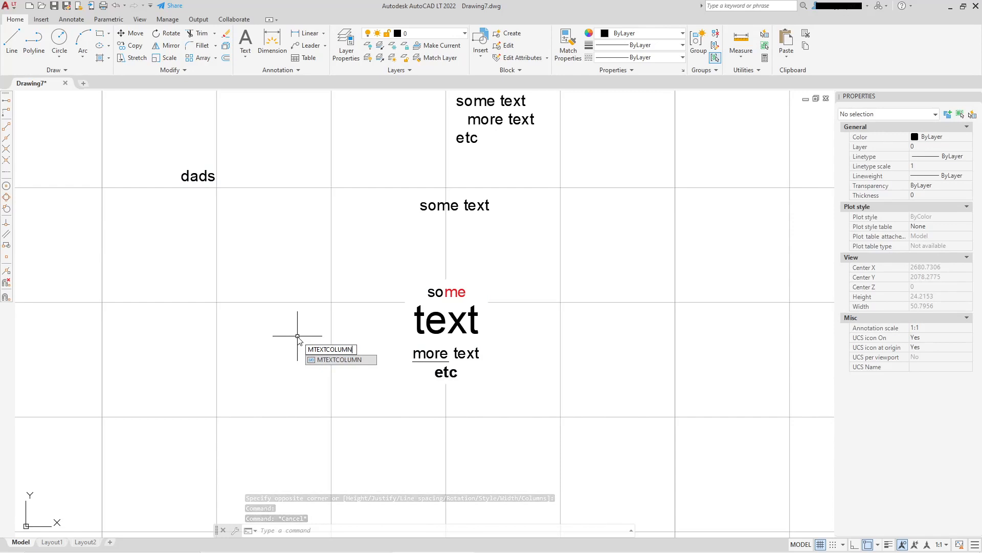
key(Return)
text(0)
key(Return)
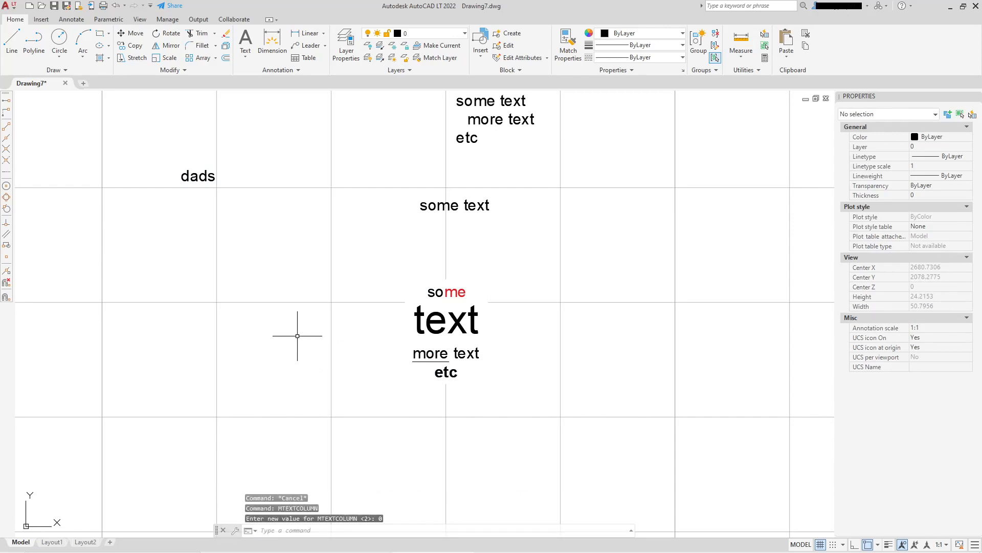
Step: Create a new multiline text reading "ssdfsd" just above and beside the "dads" text and check its column property
click(250, 36)
click(247, 148)
click(343, 208)
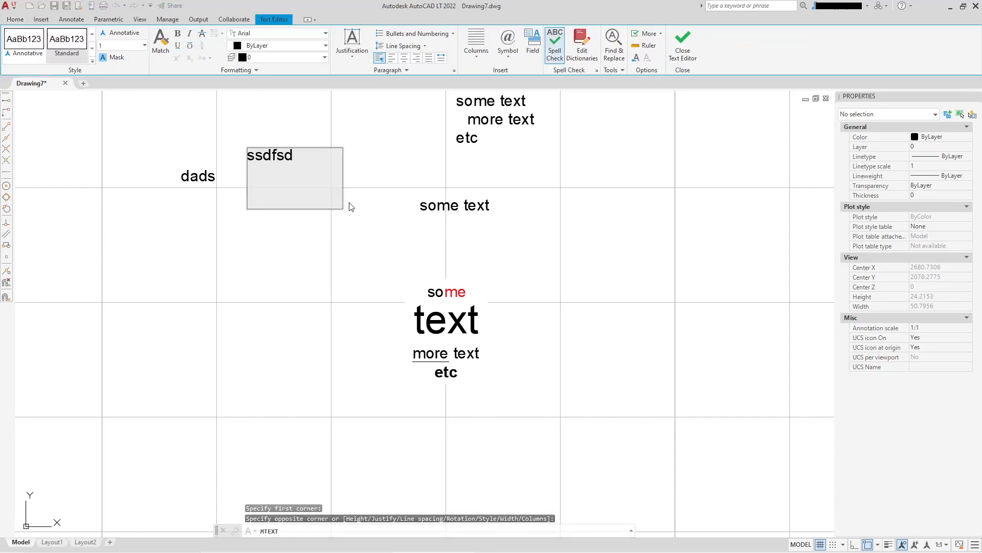
click(683, 43)
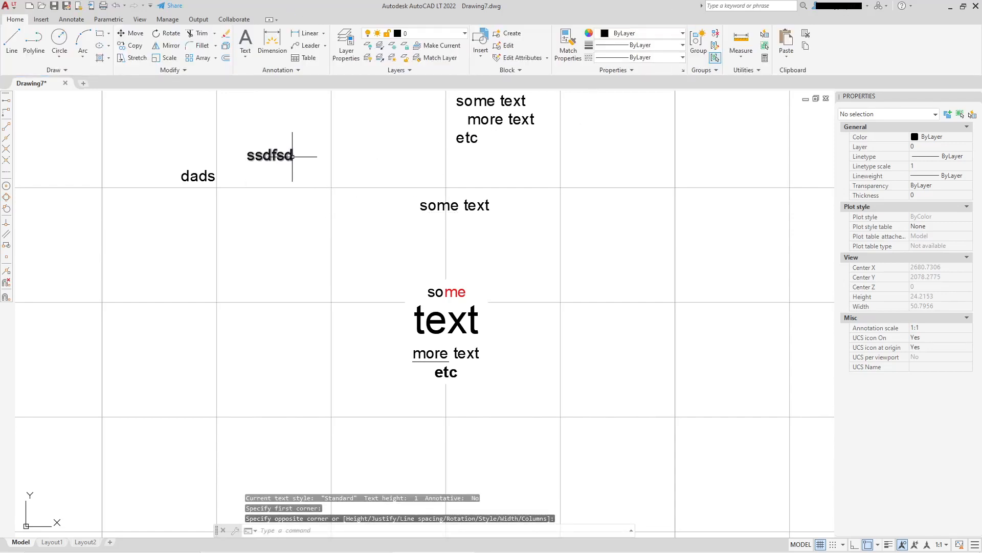
click(292, 156)
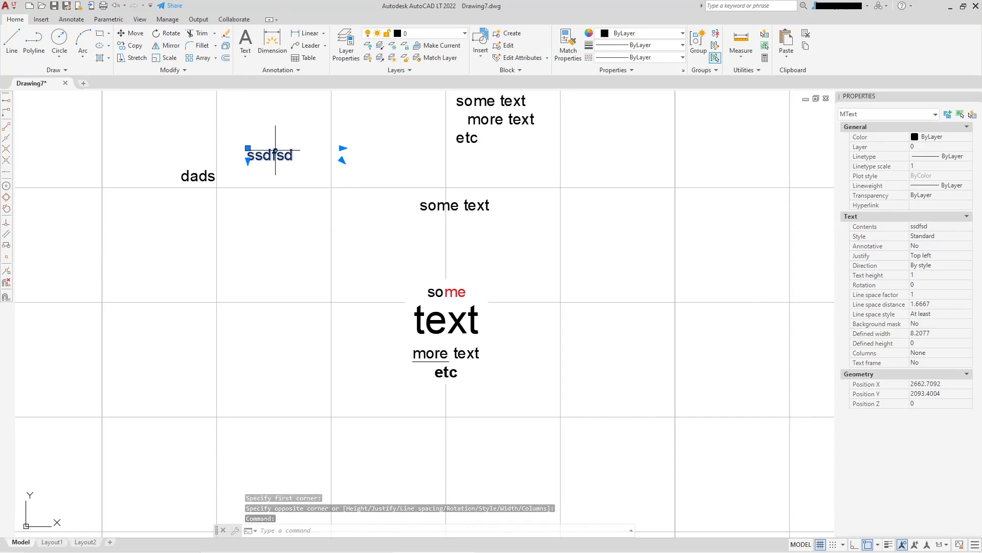
mouse_move(275, 150)
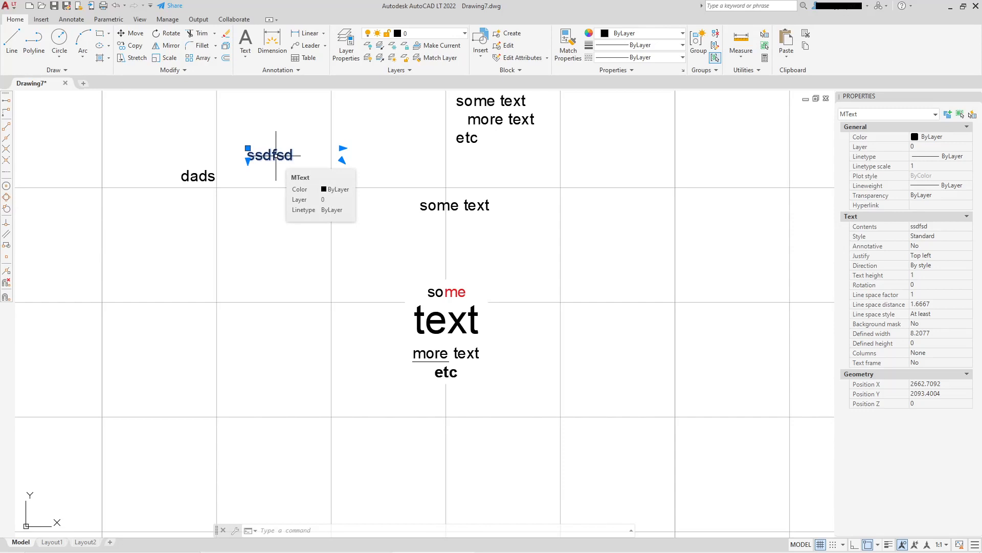
key(Escape)
Step: Stretch the masked, formatted multiline text by its corner to about 10.9 wide and 8.5 high, and deselect it
click(448, 286)
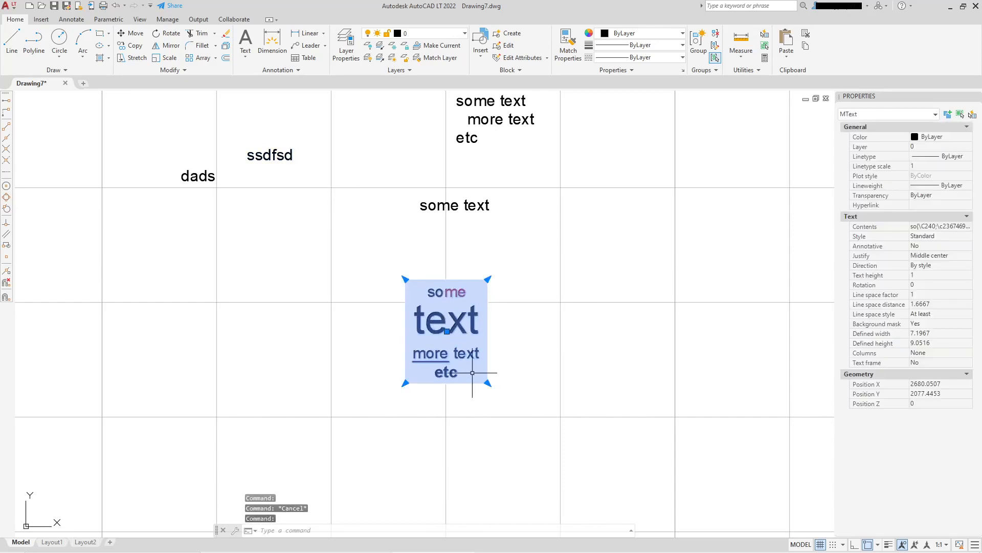
click(489, 383)
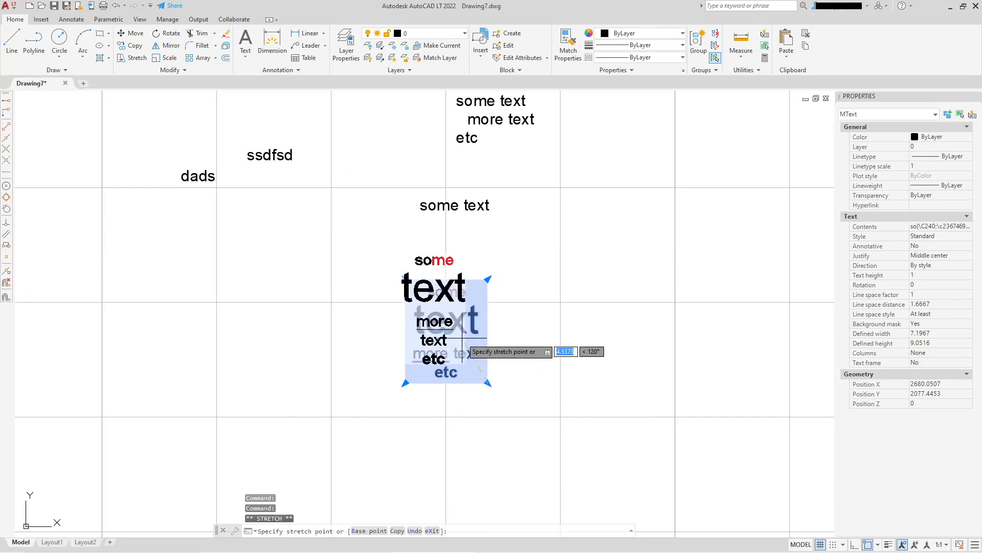
click(531, 378)
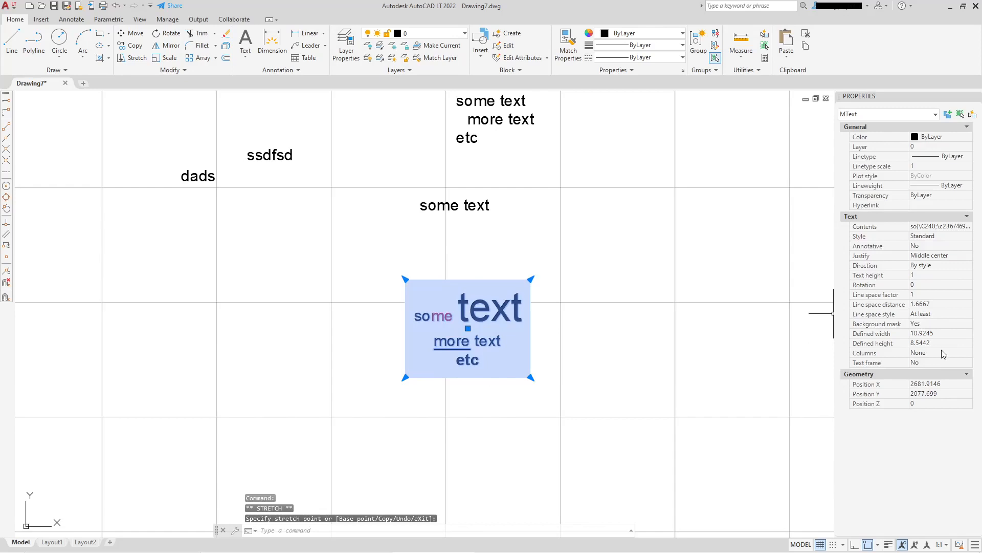
key(Escape)
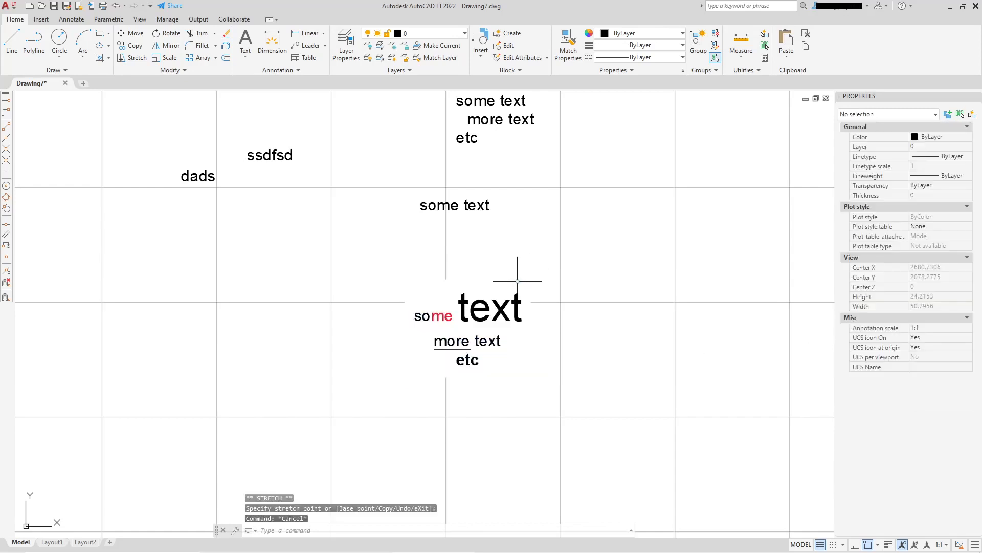
Step: Switch to the demo_CAD_1a_meters.dwg drawing and bring its site plan into closer view
click(9, 6)
click(134, 89)
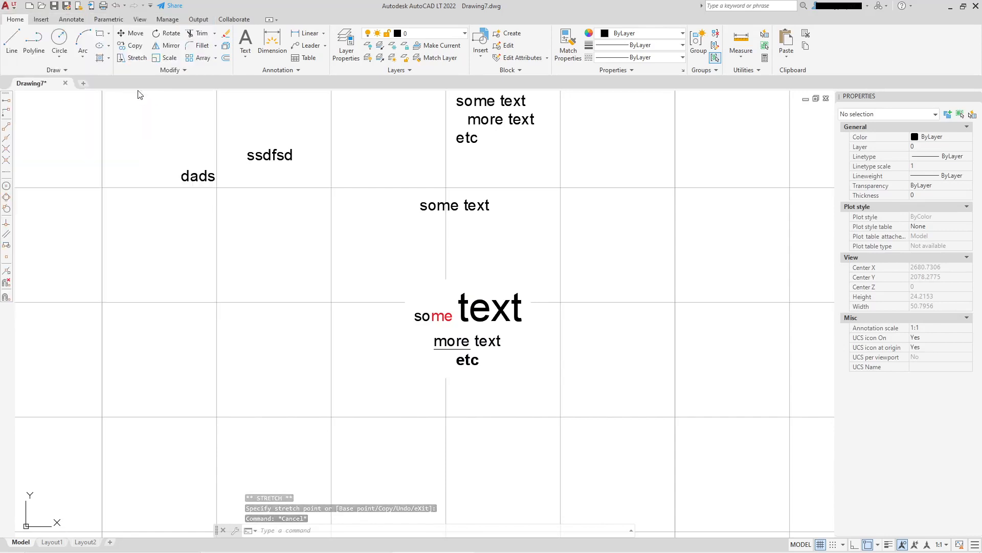
middle_drag(332, 365, 348, 300)
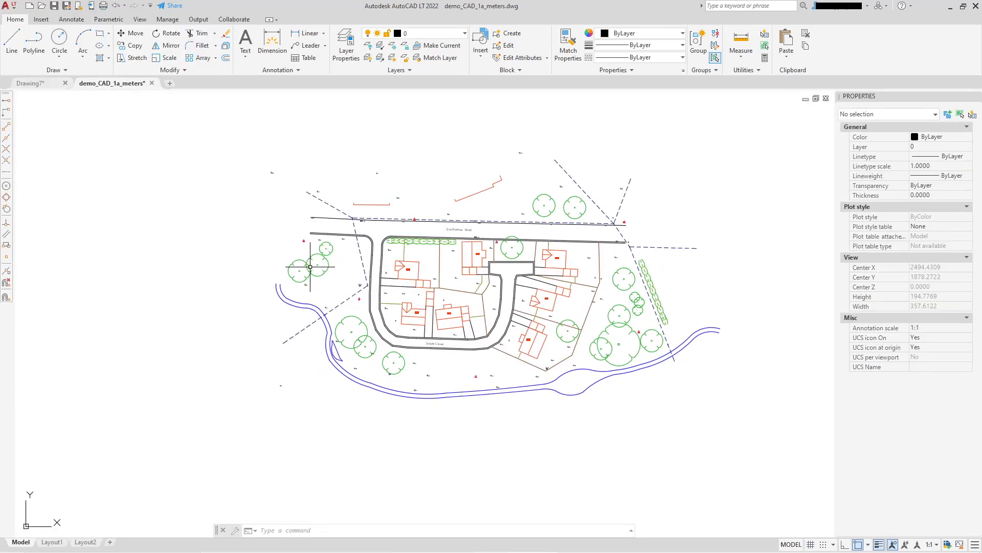
scroll(317, 266, up, 2)
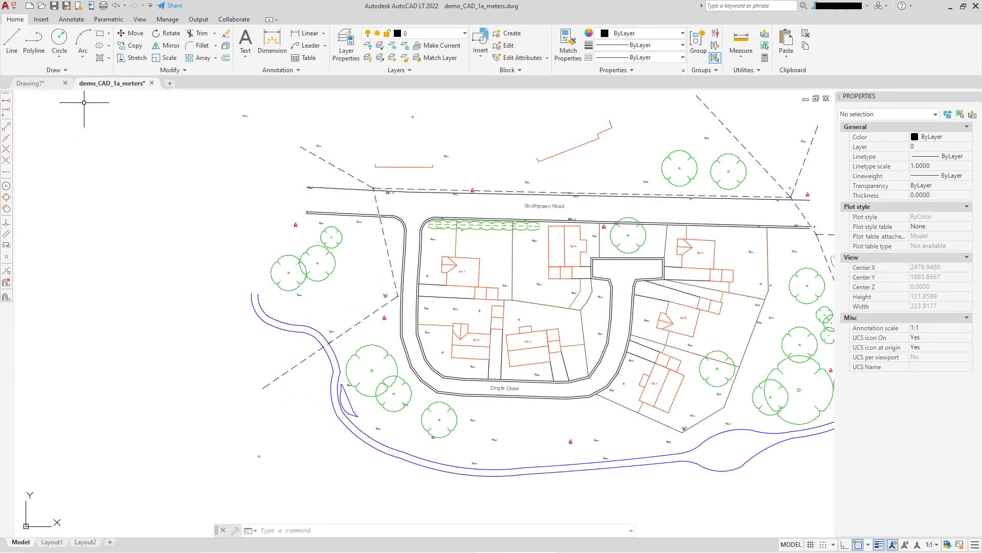
Step: Create a multiline text label reading "T23" inside the middle tree of the three-tree group west of the road
click(245, 43)
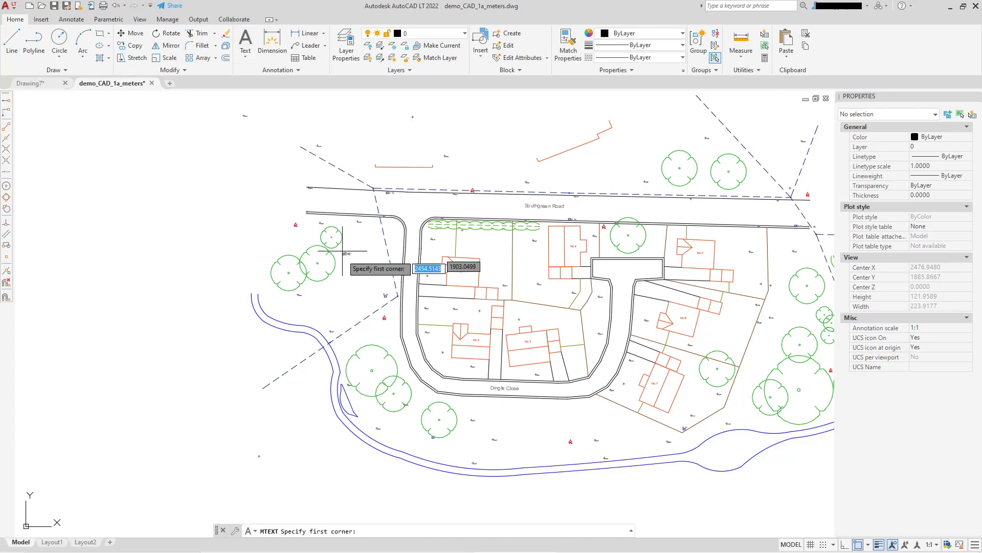
scroll(332, 271, up, 6)
click(294, 242)
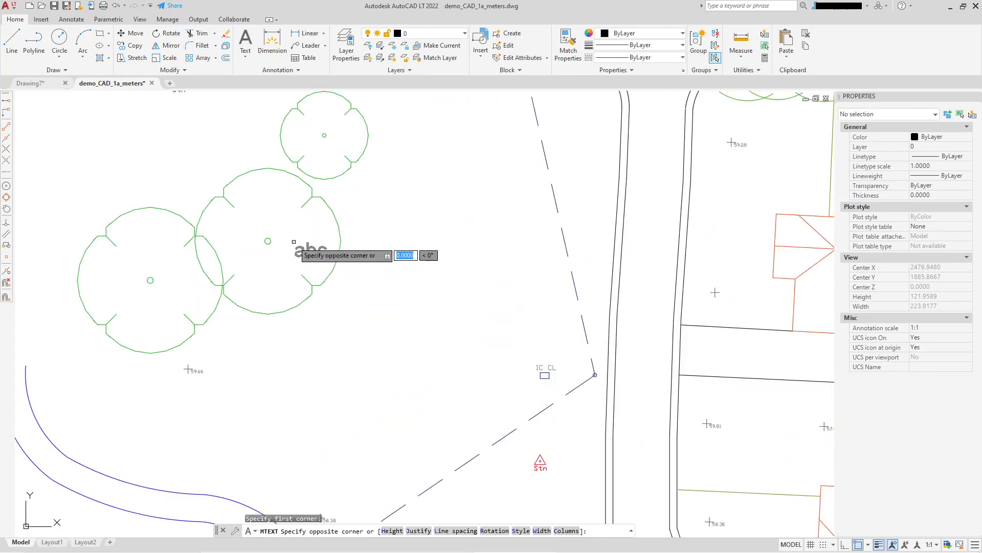
click(360, 274)
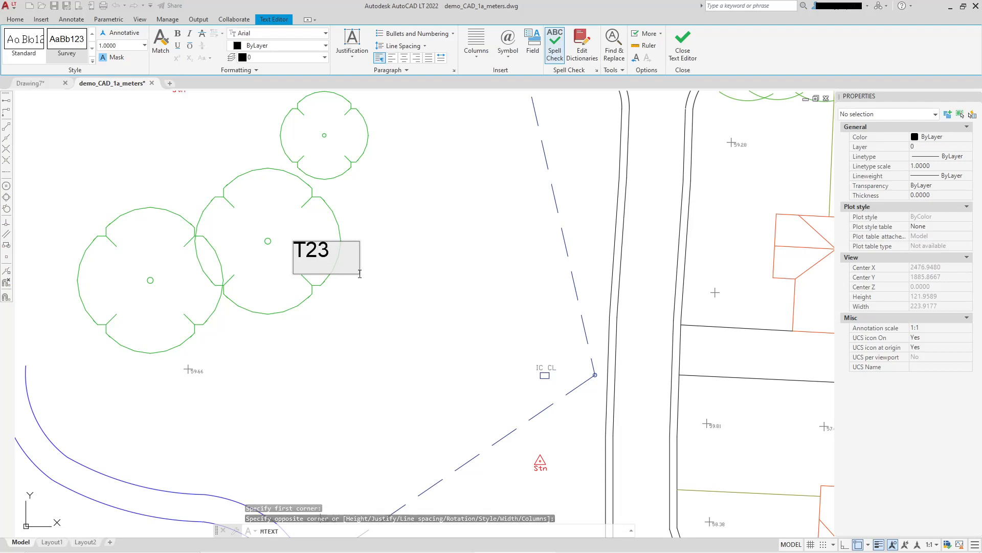
click(683, 40)
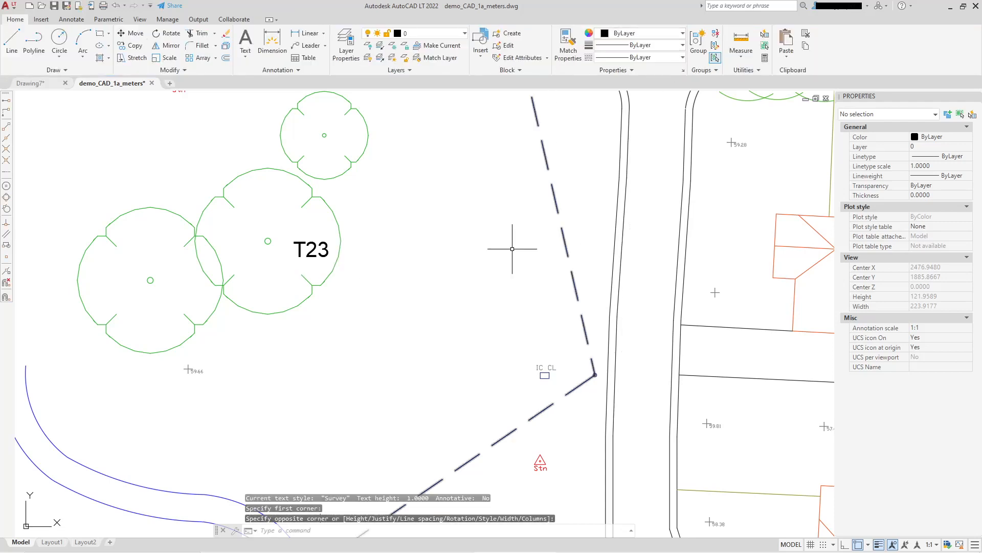
Step: Narrow the T23 label's text box to a defined width of about 3.16
click(302, 247)
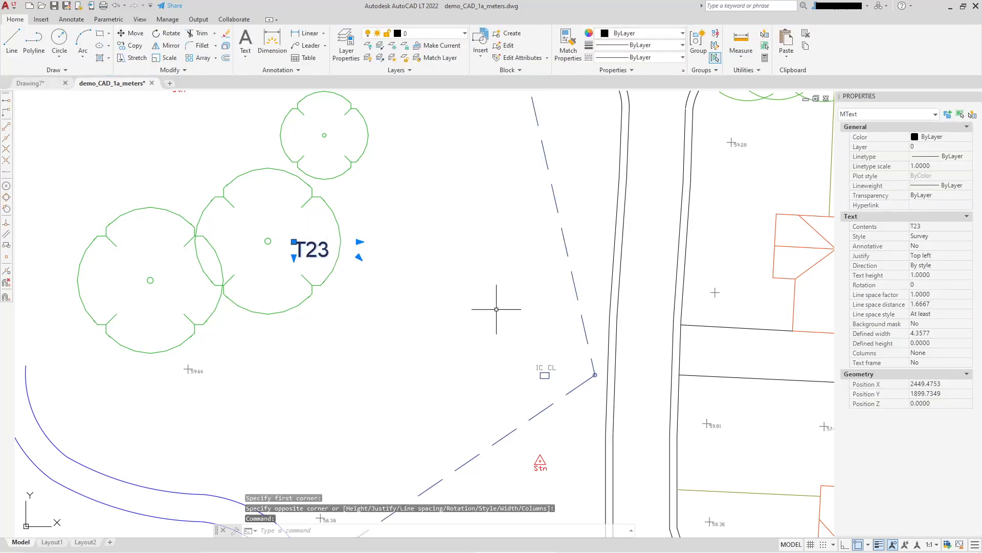
click(360, 242)
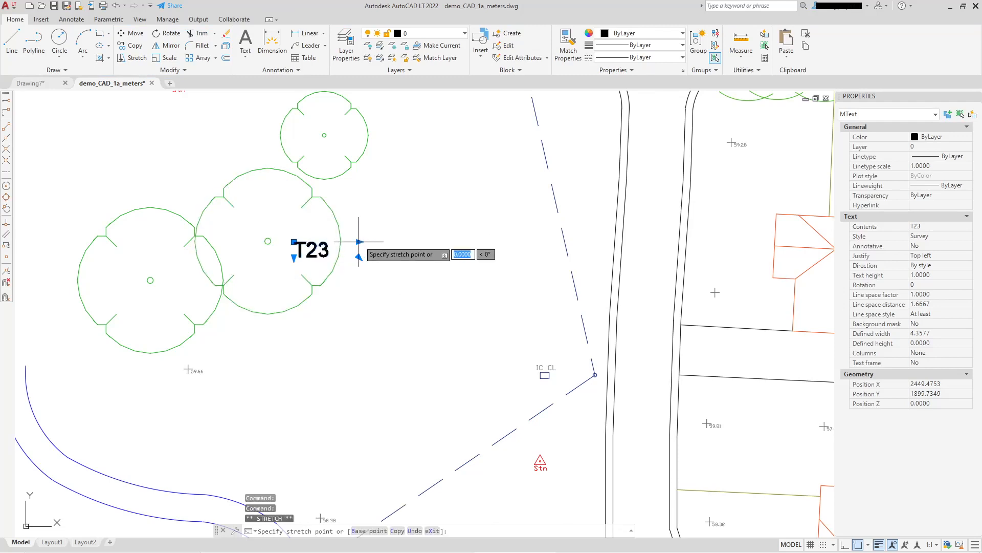
click(341, 241)
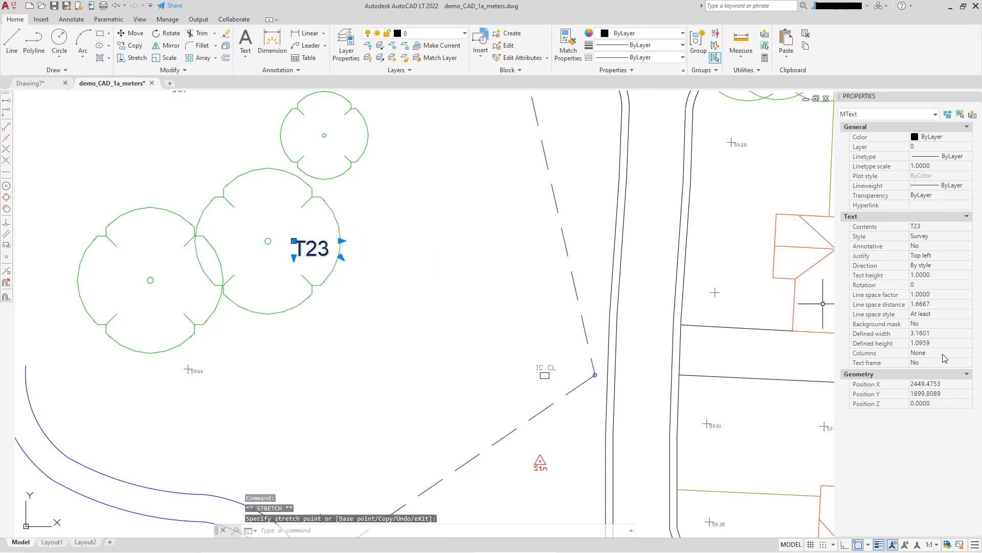
Step: Give the T23 label a background mask with a border offset factor of 1.1, filled with the drawing background color
click(936, 323)
click(968, 323)
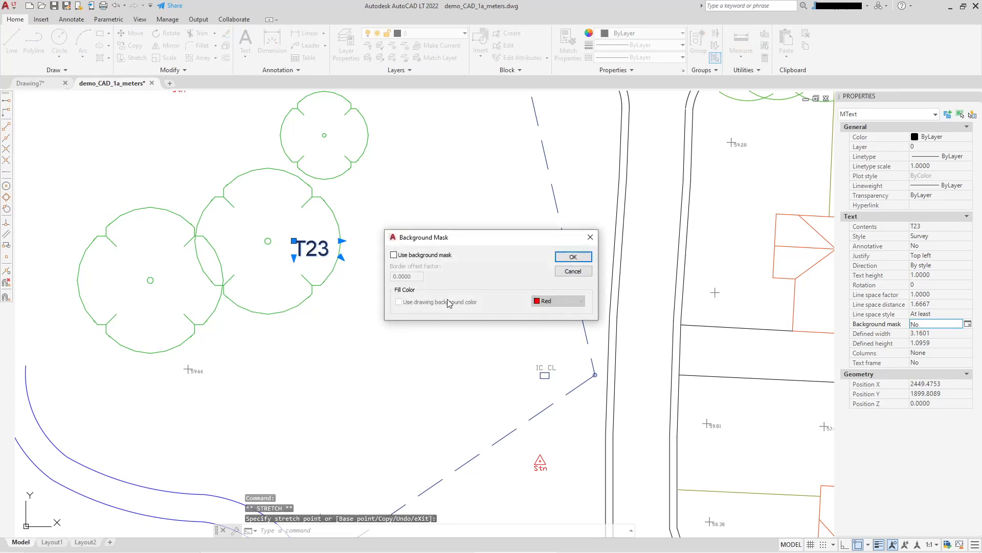
click(394, 254)
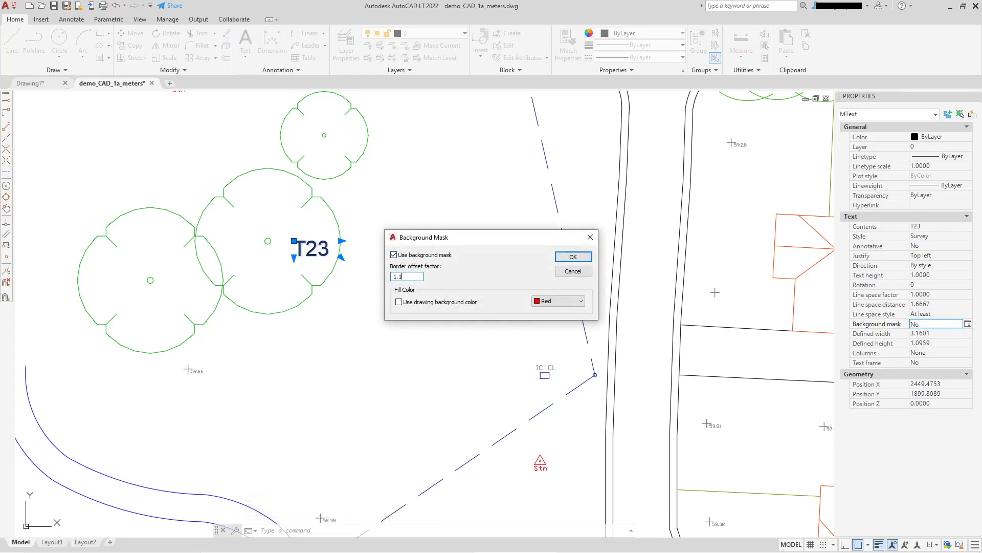
click(401, 303)
click(581, 261)
Step: Tighten the masked T23 label's width to about 2.88 and deselect it
scroll(357, 248, up, 4)
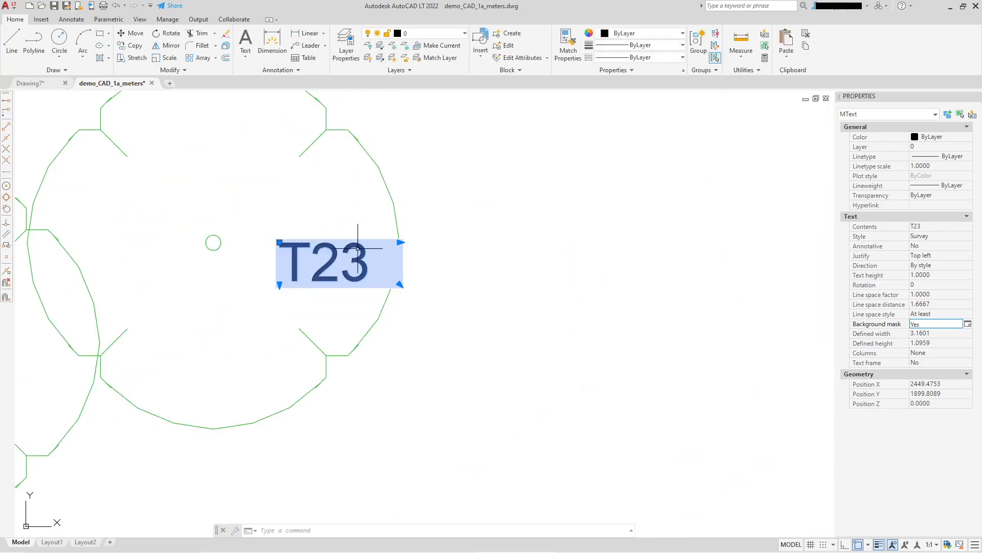
click(404, 243)
click(390, 243)
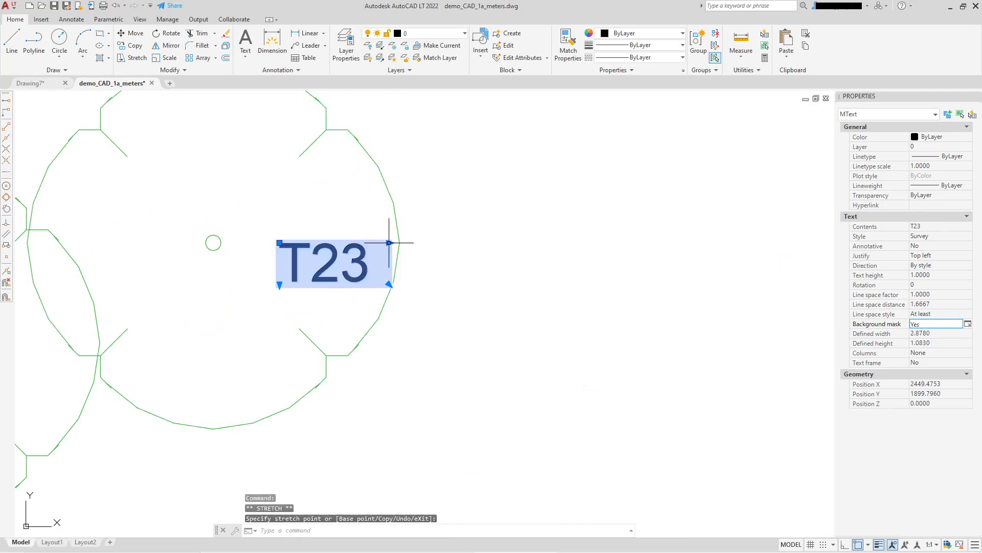
scroll(524, 300, down, 4)
key(Escape)
Step: Move the T23 label closer to the tree's centre so its mask lies fully inside the canopy outline
scroll(433, 271, up, 4)
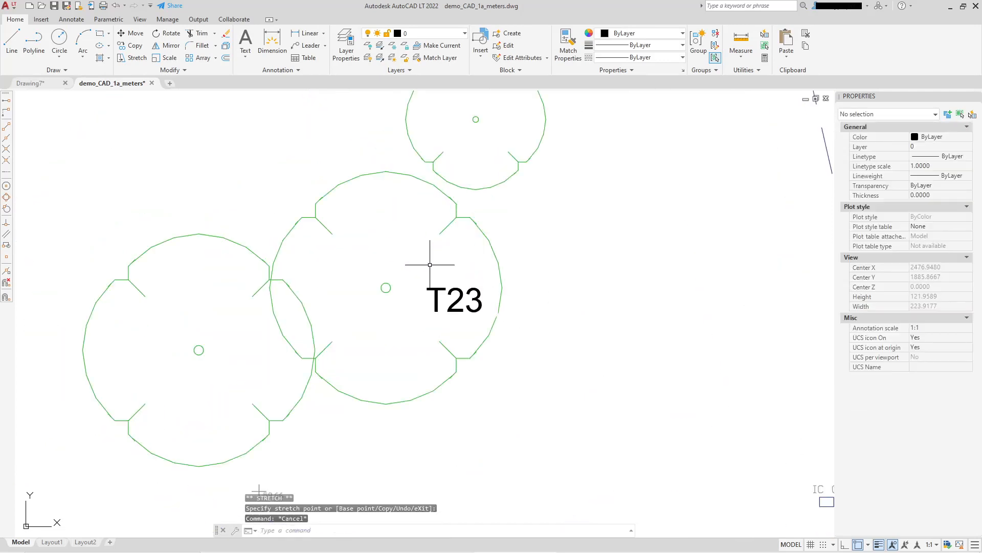
click(433, 295)
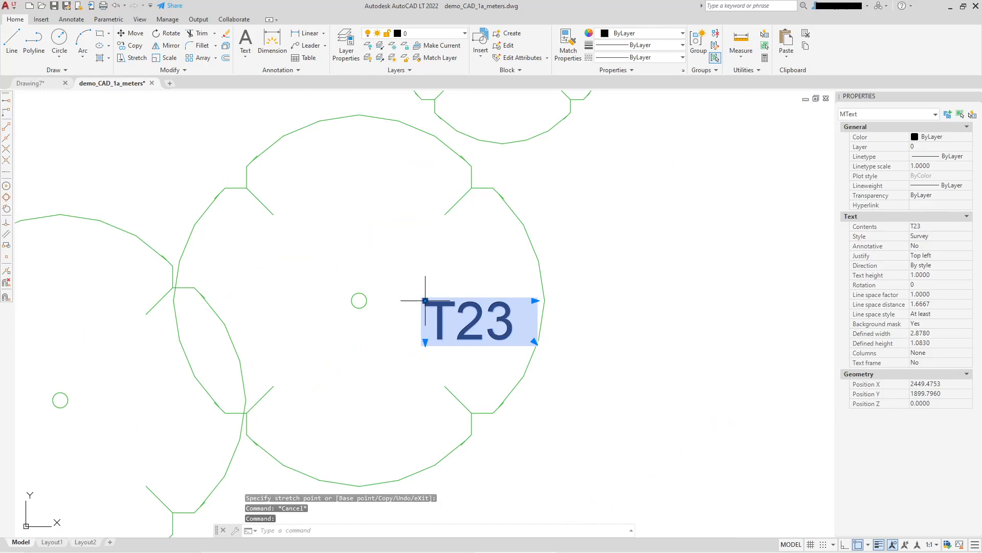
click(425, 300)
key(Escape)
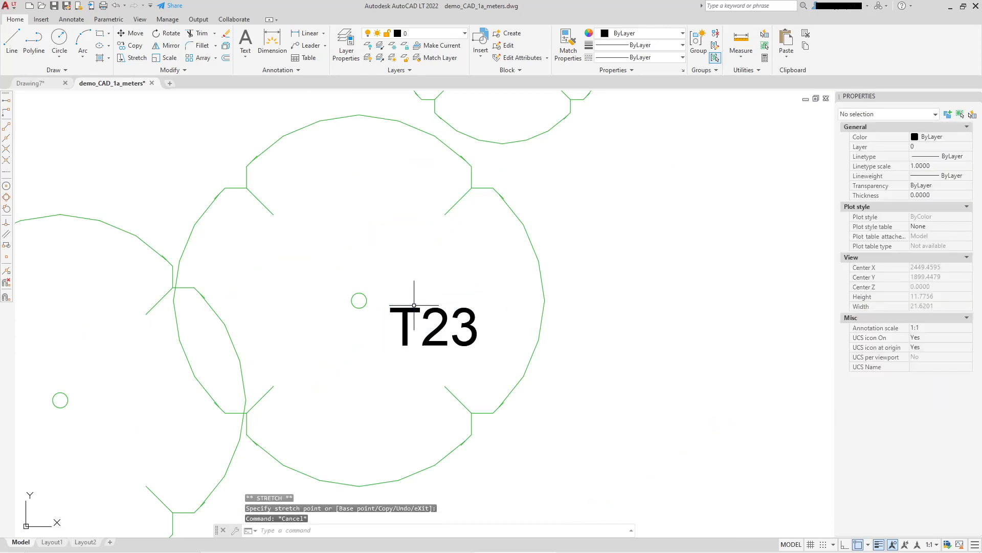
Step: Copy the T23 label onto the small tree above and the neighbouring tree to the southwest
click(414, 305)
right_click(415, 307)
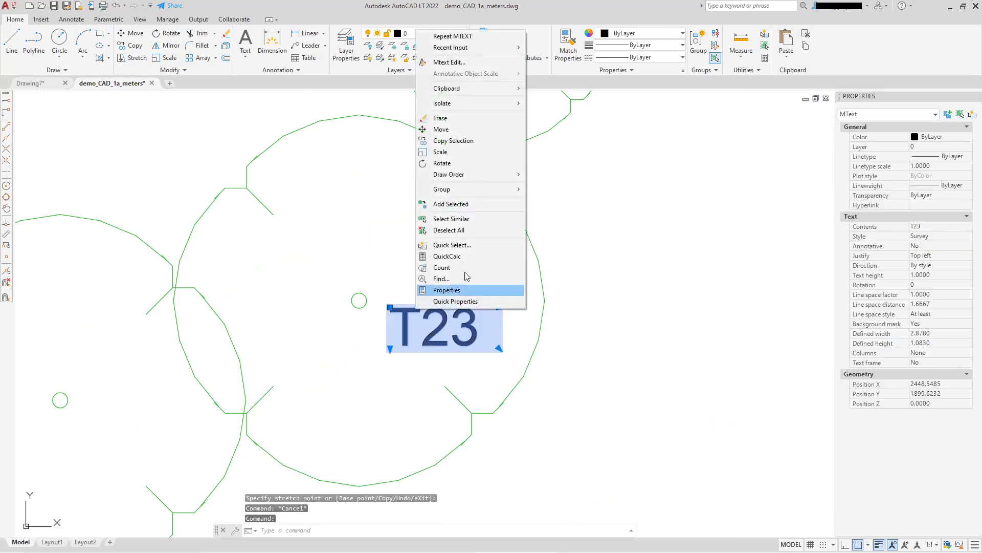
click(453, 140)
click(447, 299)
scroll(534, 192, down, 3)
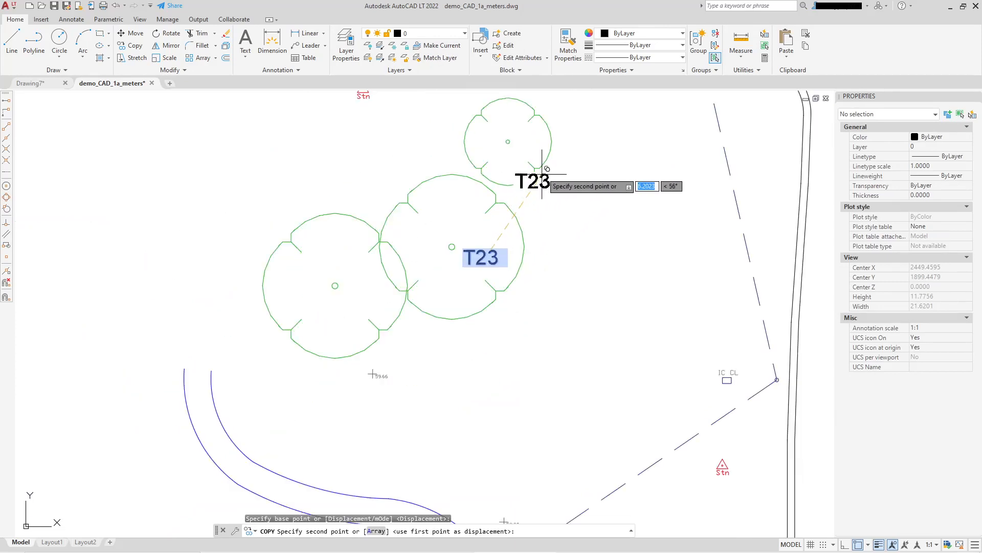
click(541, 145)
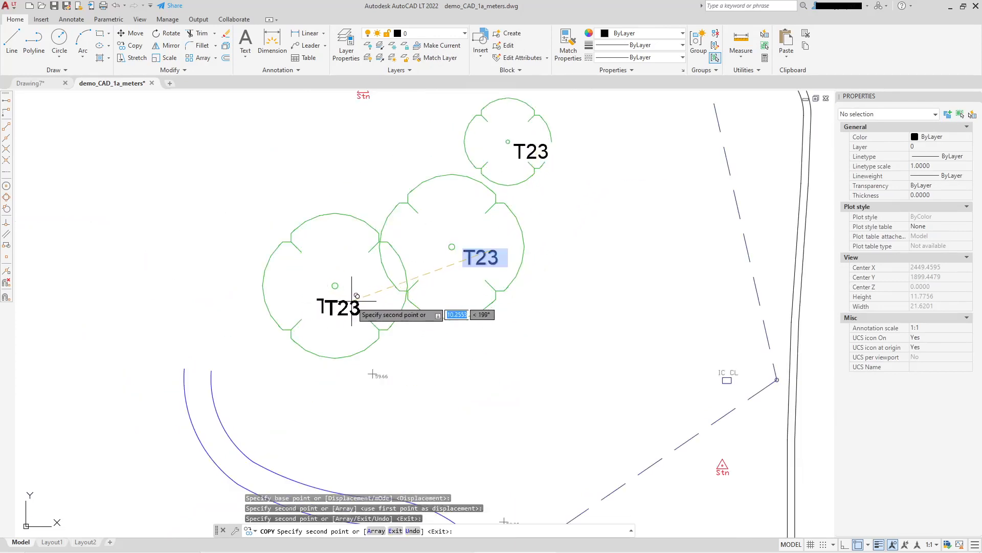
click(344, 300)
right_click(439, 361)
click(453, 367)
Step: Change the copied label on the southwest tree to T22 and the one on the small upper tree to T24
double_click(350, 308)
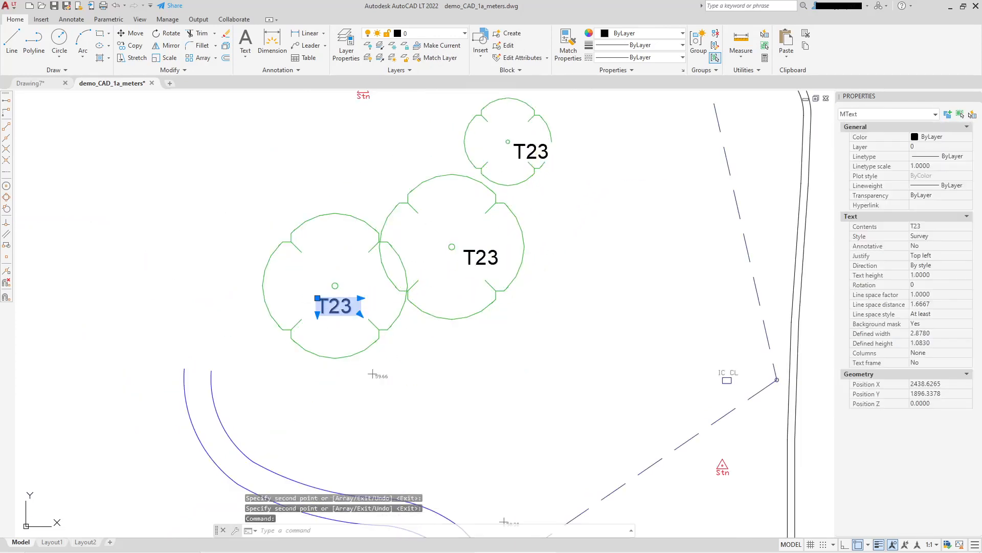
drag(339, 307, 357, 307)
text(2)
click(438, 317)
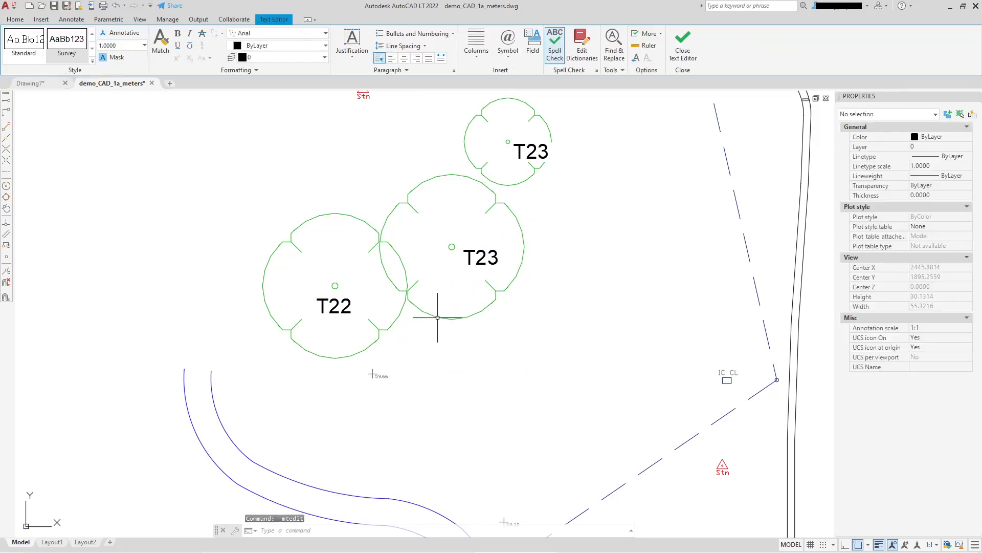
double_click(536, 148)
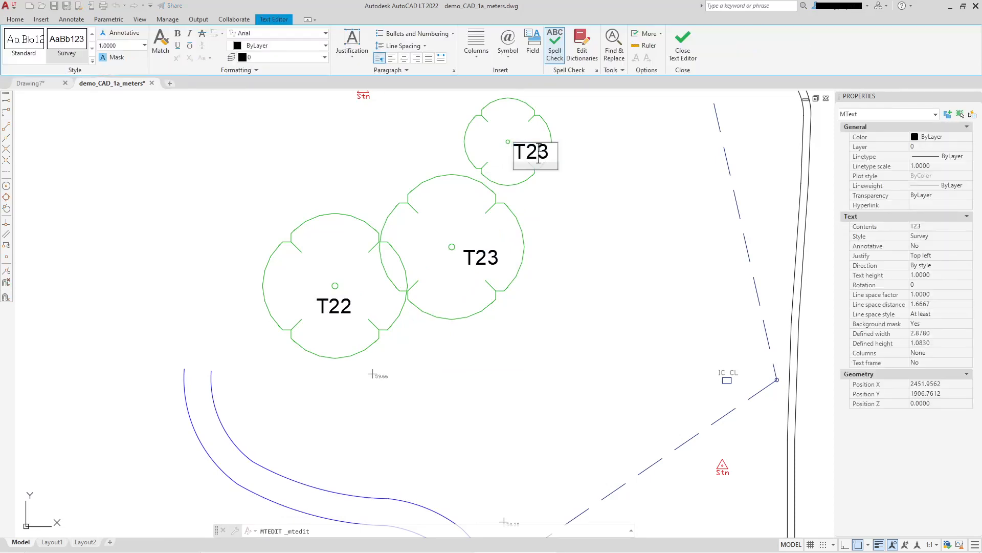
text(4)
click(588, 213)
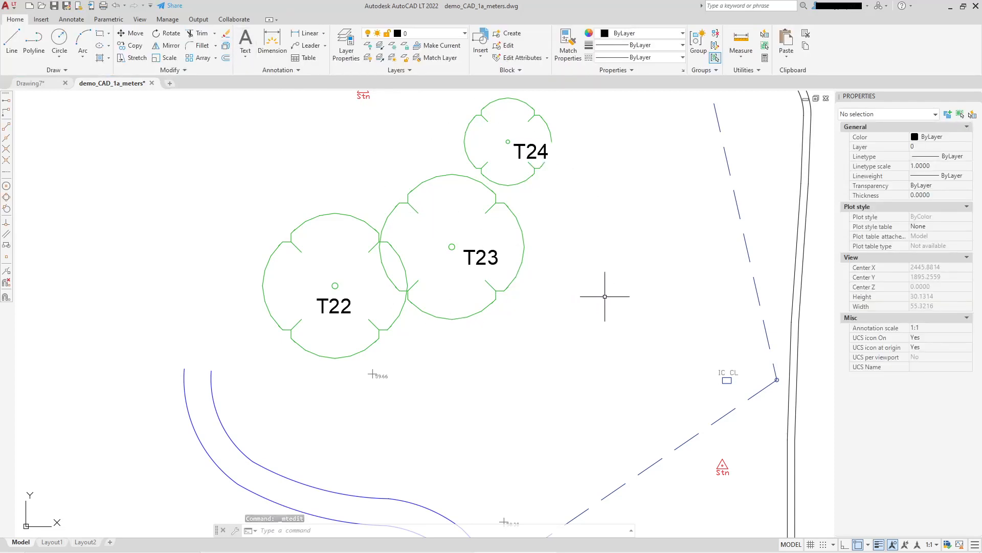
Step: Turn on the text frame for the T23 label by setting it to Yes
scroll(634, 307, down, 1)
middle_drag(634, 307, 548, 336)
scroll(433, 307, up, 1)
scroll(434, 308, up, 1)
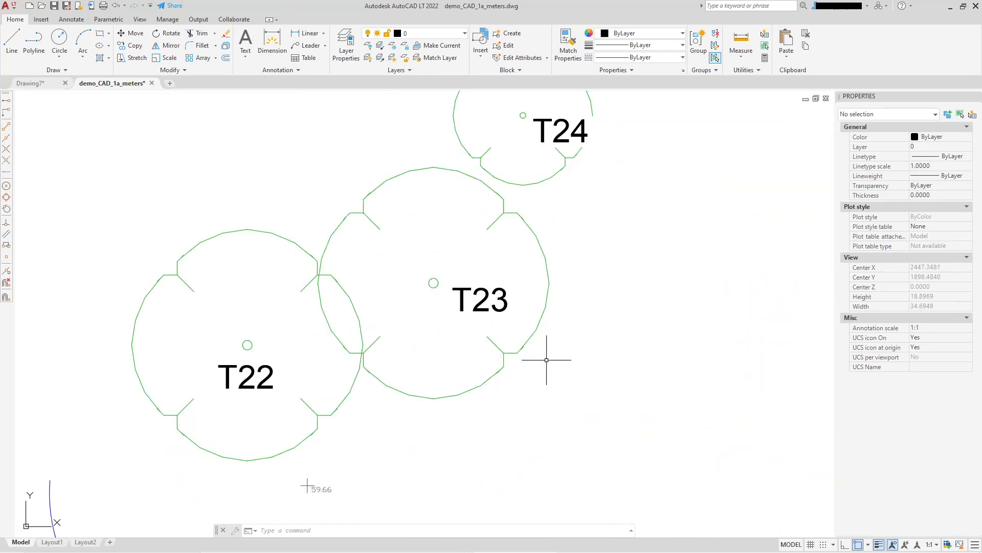
scroll(527, 285, up, 1)
click(456, 289)
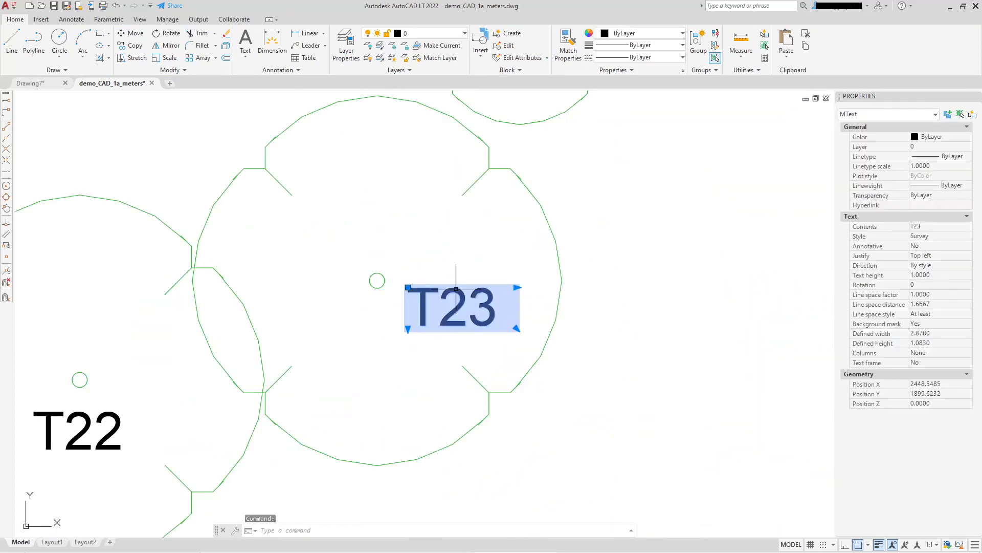
click(939, 363)
click(939, 363)
click(913, 372)
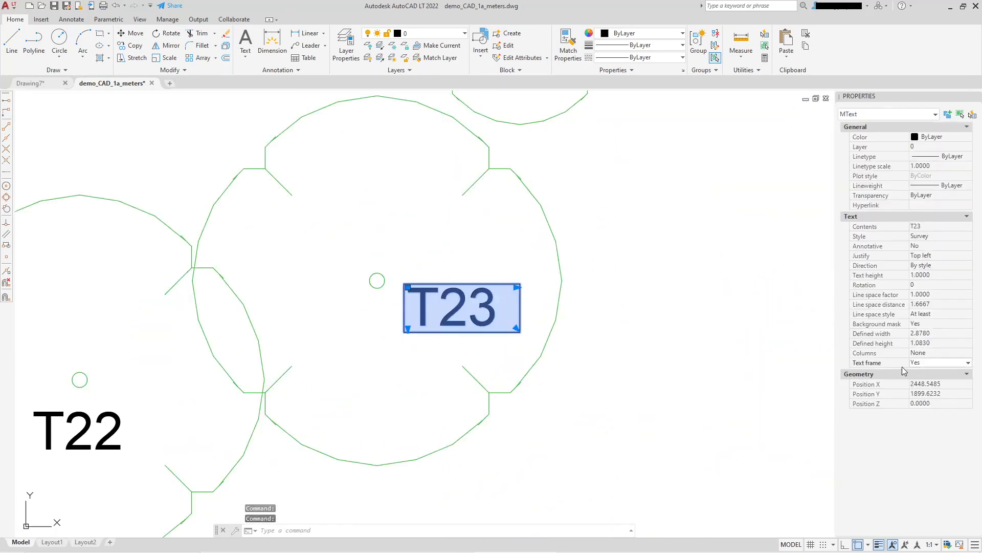
Step: Turn on the text frame for the T24 label on the small upper tree by setting it to Yes
scroll(424, 368, down, 3)
key(Escape)
scroll(491, 236, up, 2)
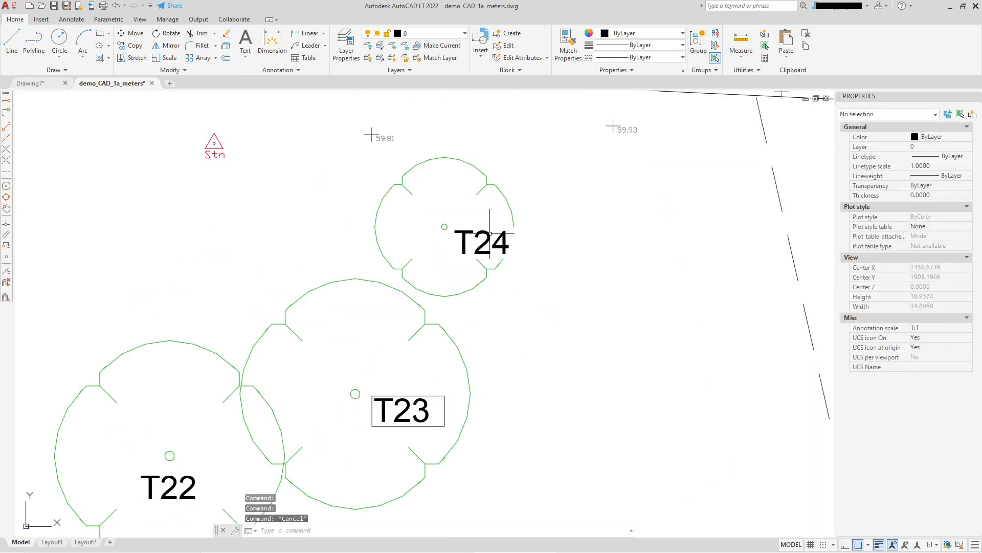
click(487, 237)
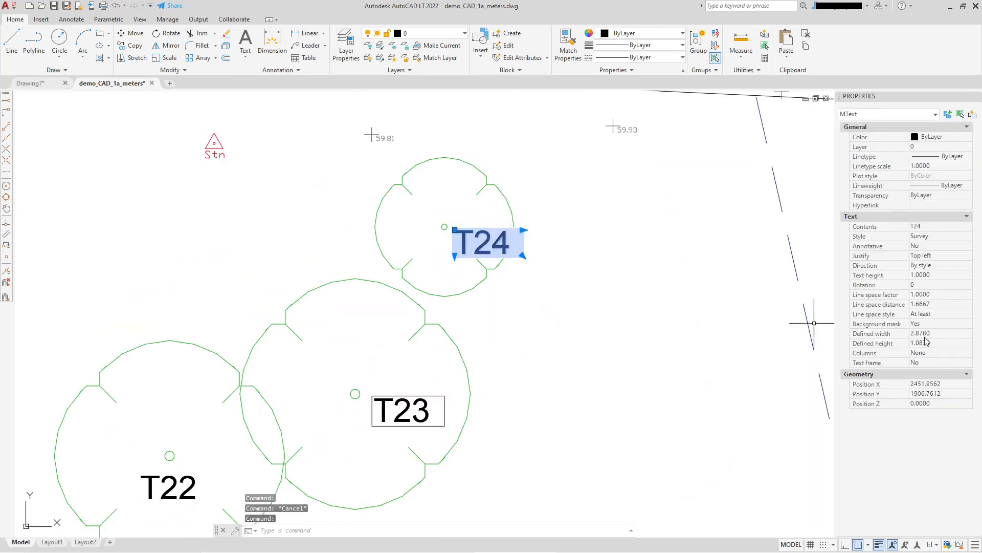
click(934, 363)
click(921, 372)
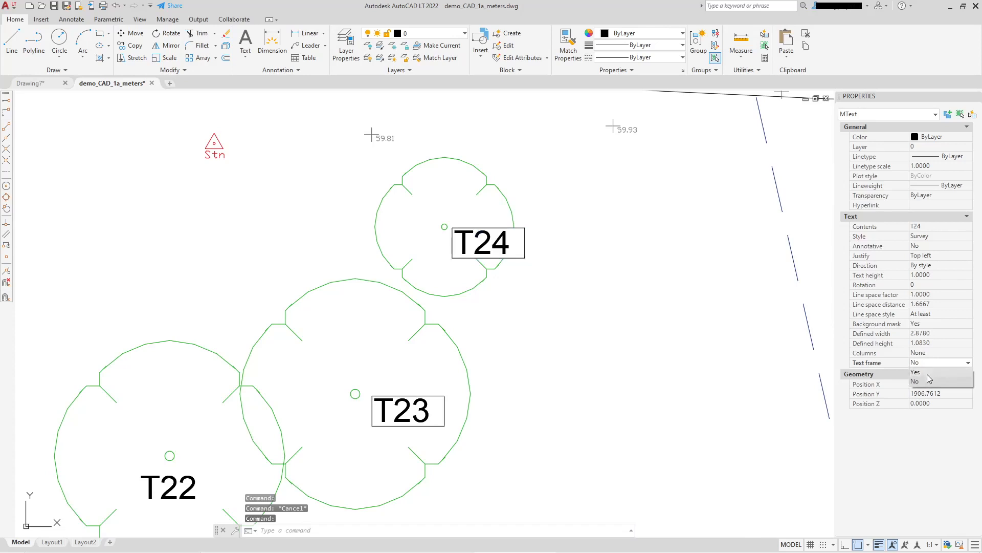
Step: Give the T24 label's background mask a yellow fill, index color 50, instead of the drawing background color
click(941, 324)
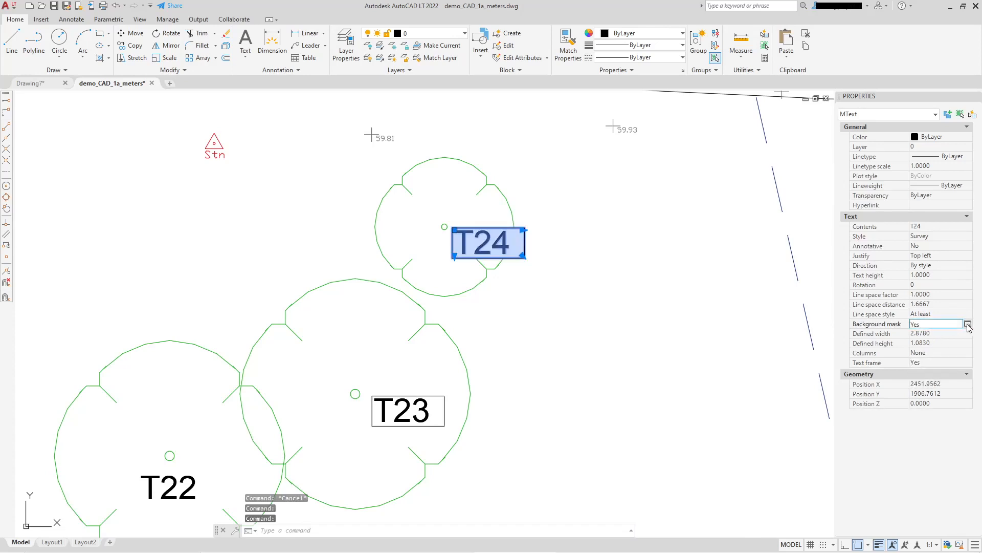
click(967, 324)
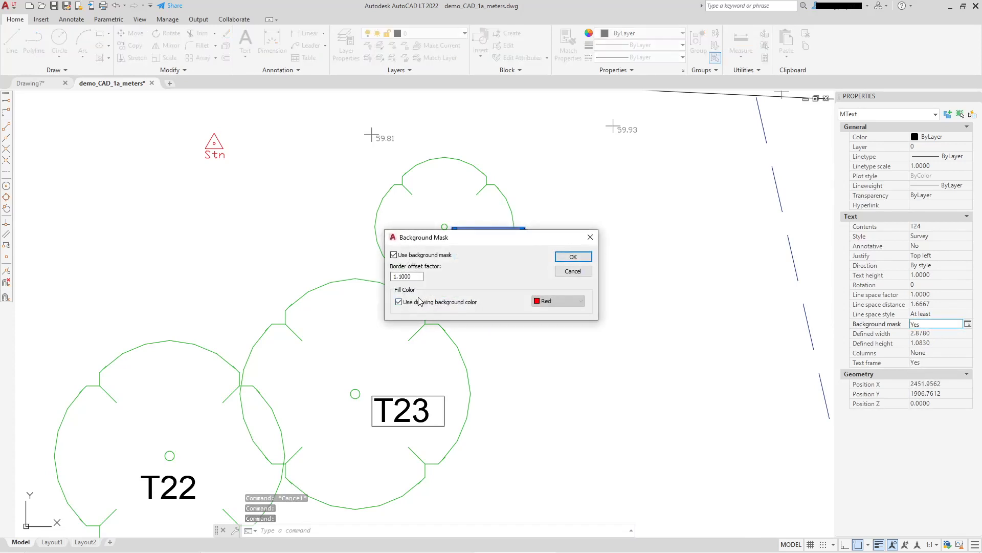
click(400, 302)
click(581, 301)
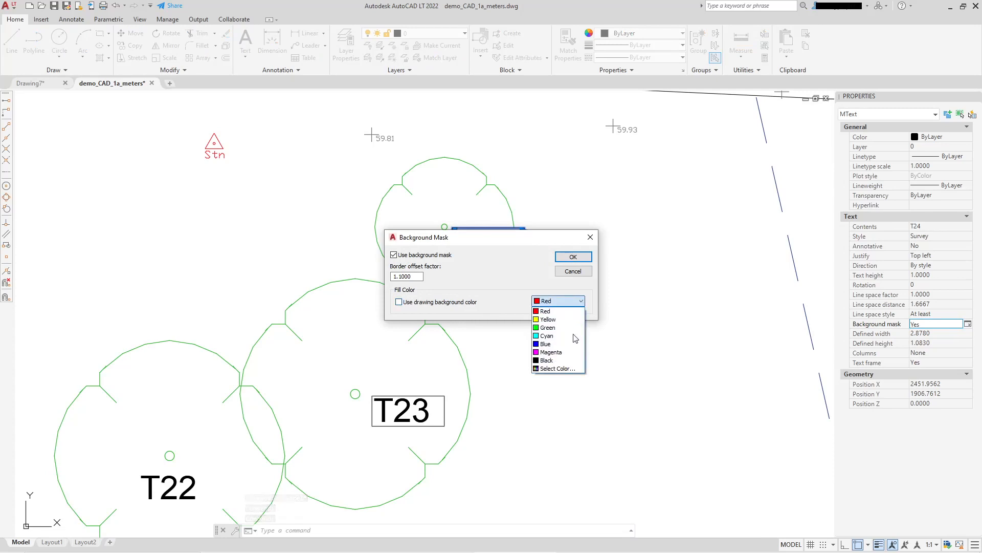
click(554, 368)
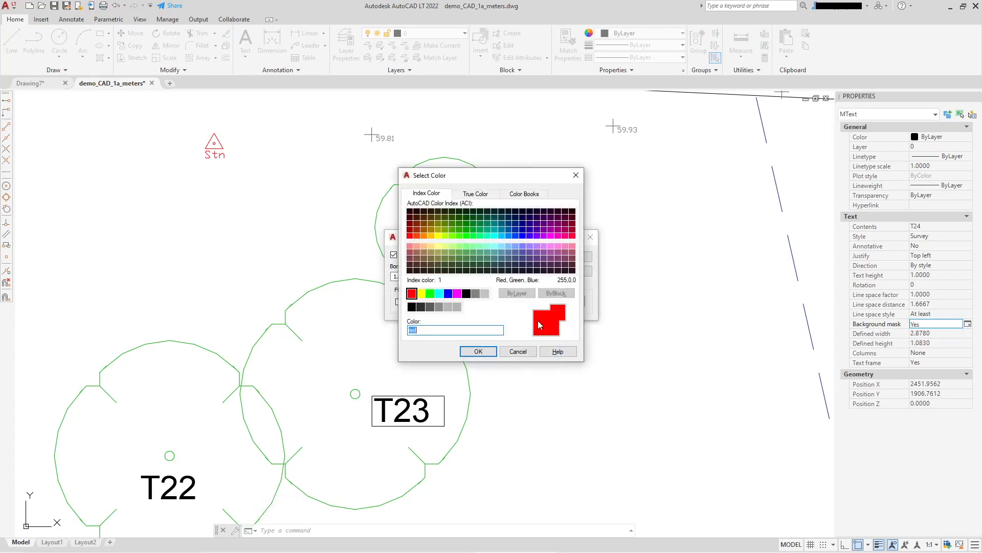
click(438, 236)
click(490, 354)
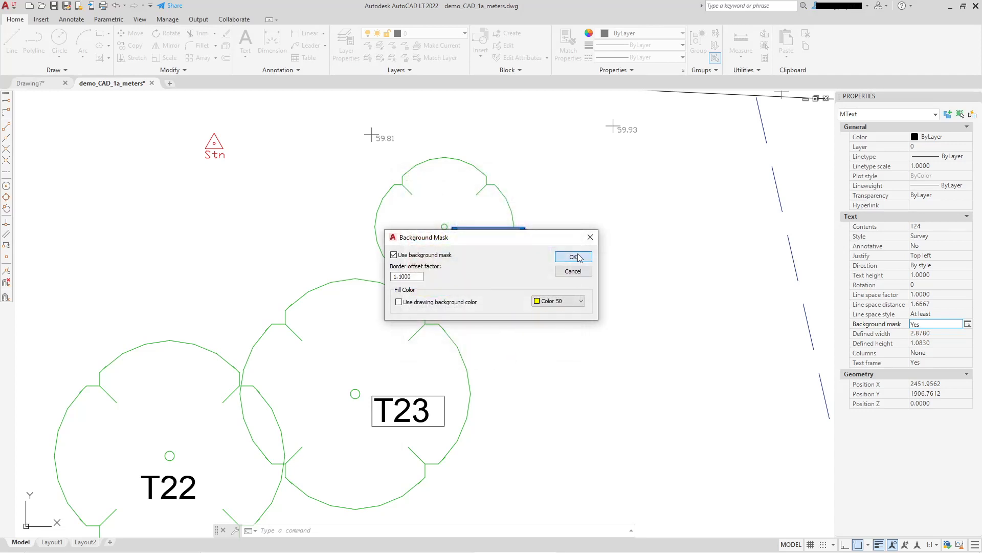
click(574, 257)
key(Escape)
scroll(590, 321, down, 5)
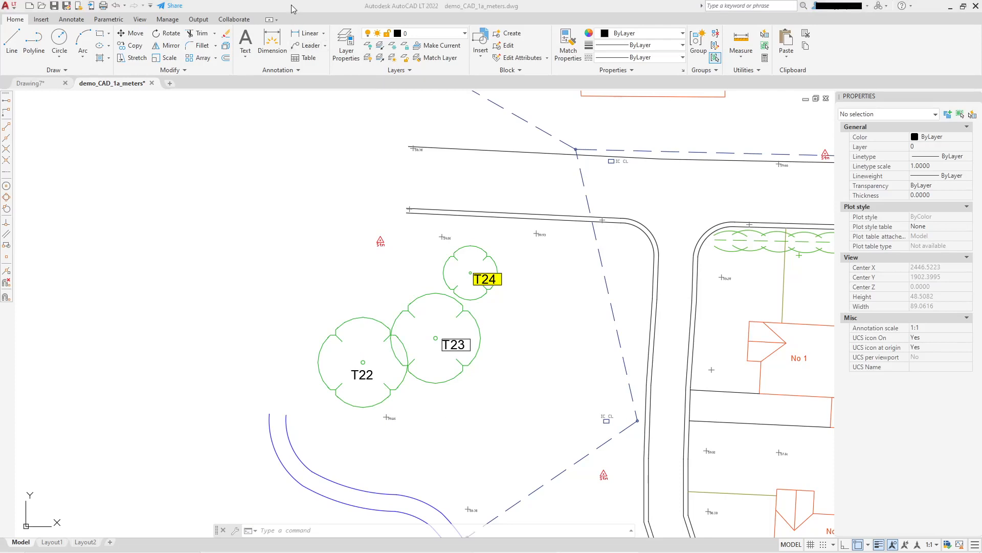
Step: Open the recent drawing demo_CAD_1a_millimeters.dwg and bring the western group of three trees into view
click(9, 7)
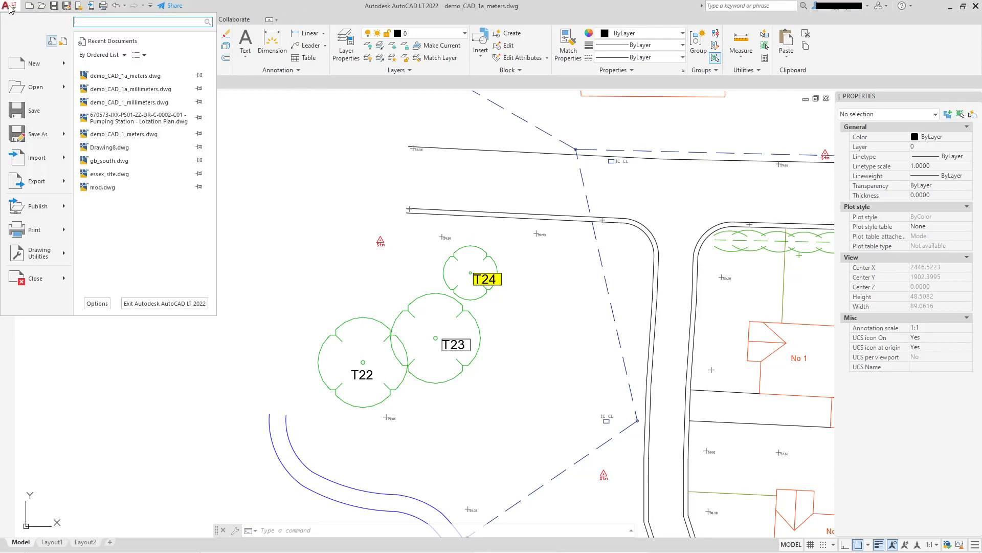
click(152, 89)
middle_drag(469, 344, 475, 337)
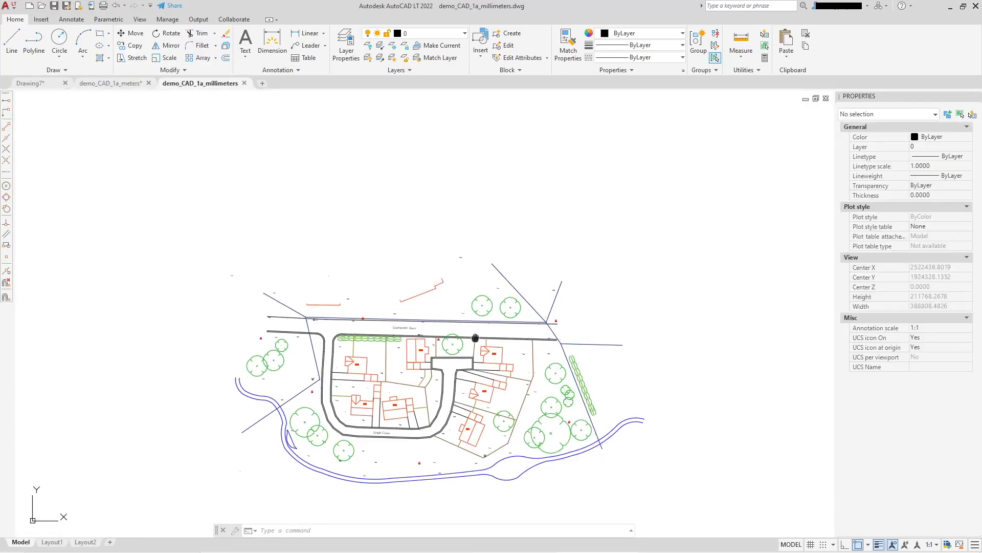
scroll(375, 309, up, 4)
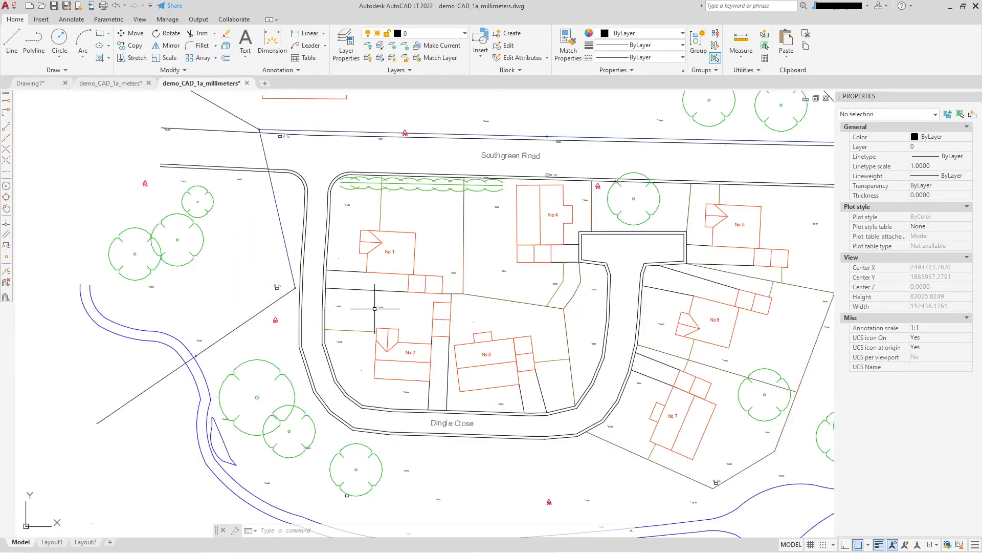
scroll(319, 262, down, 2)
middle_drag(314, 260, 343, 279)
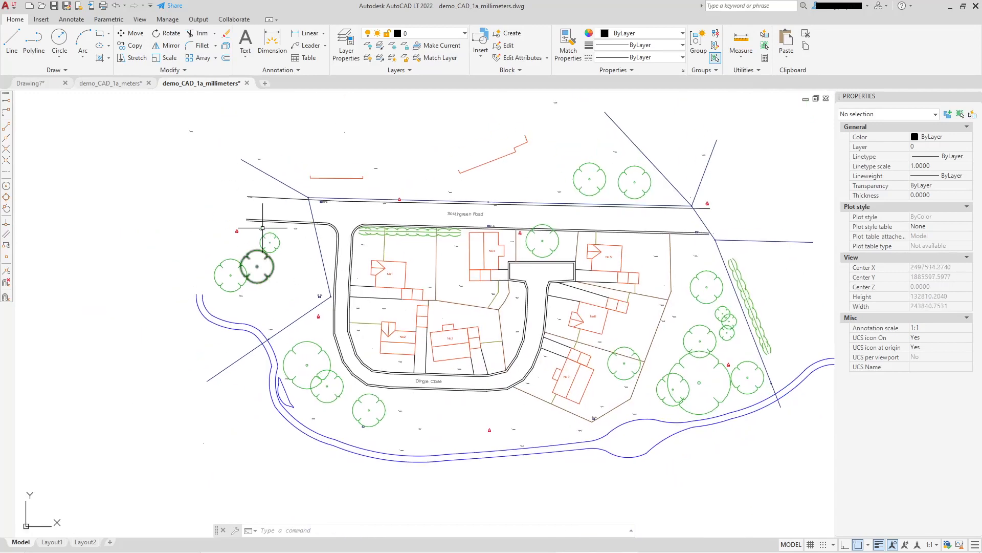
Step: Add the multiline text T56 beside the centre of the middle tree in the western group, using the Survey style
click(246, 51)
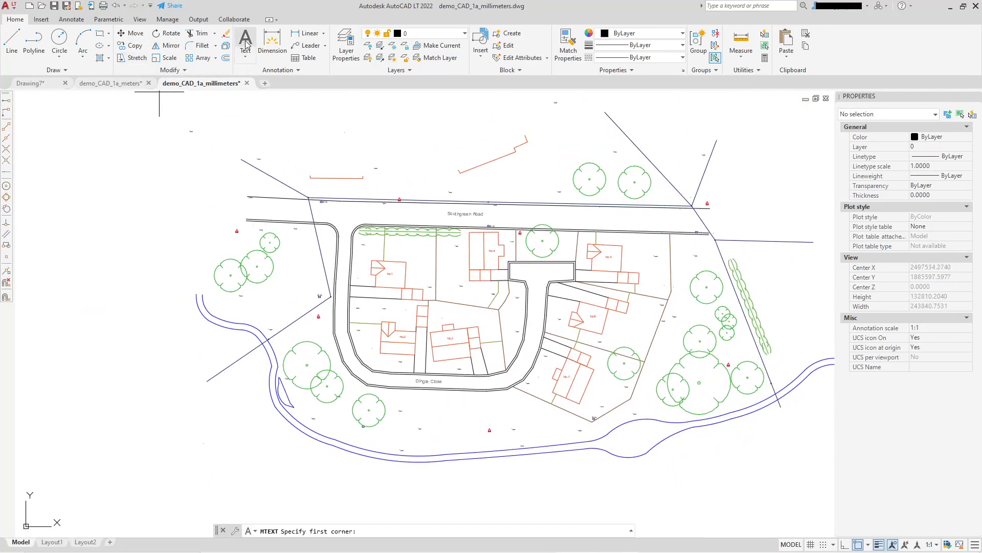
scroll(274, 265, up, 4)
scroll(244, 278, up, 4)
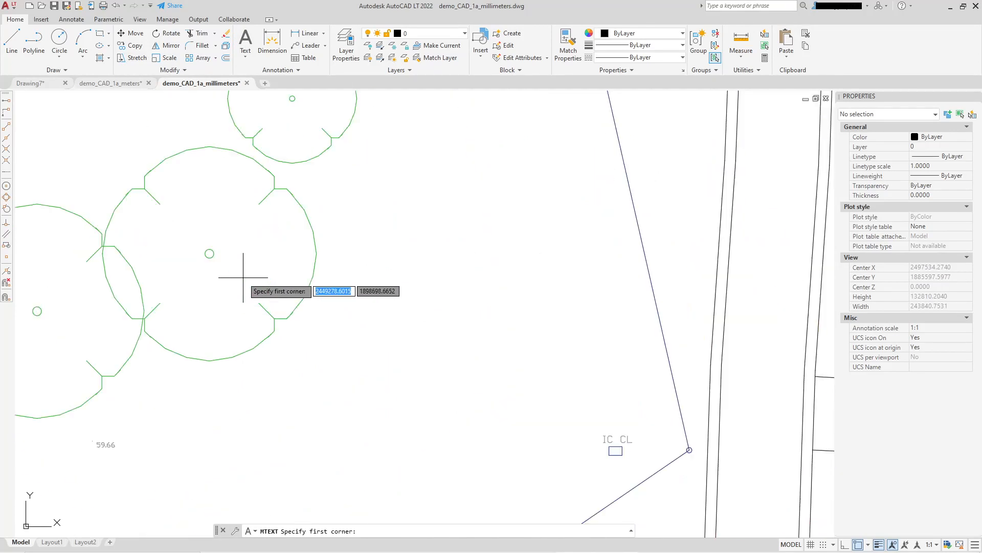
click(221, 265)
click(300, 305)
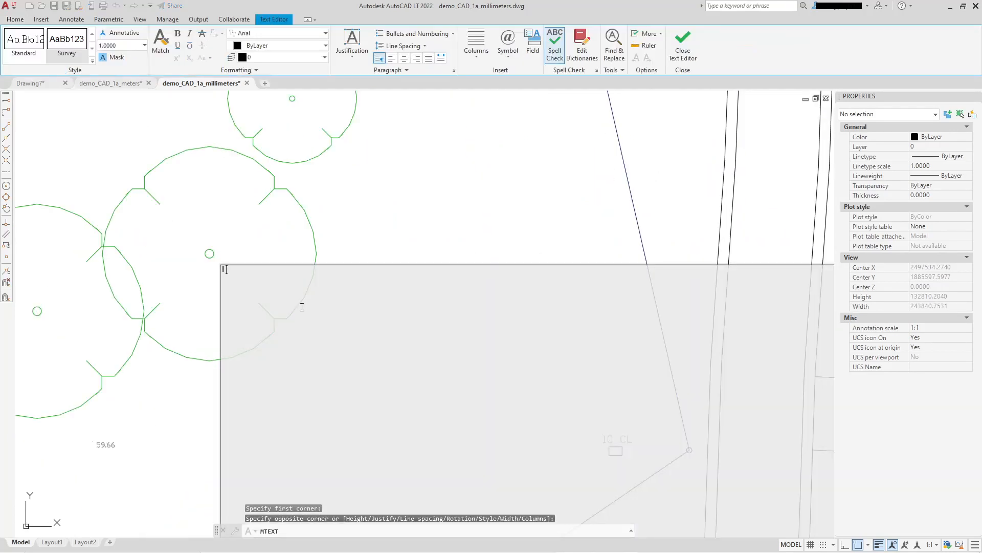
text(T56)
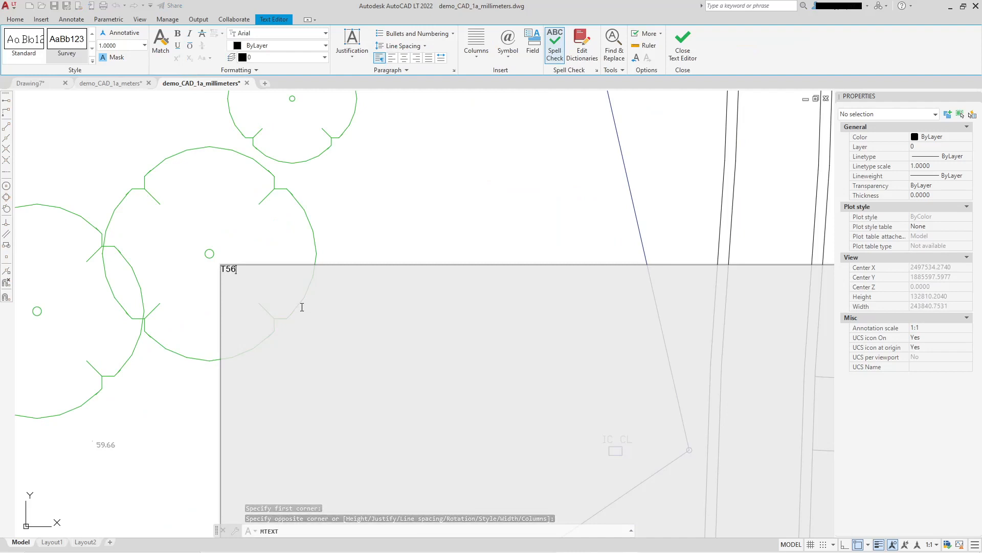
click(682, 47)
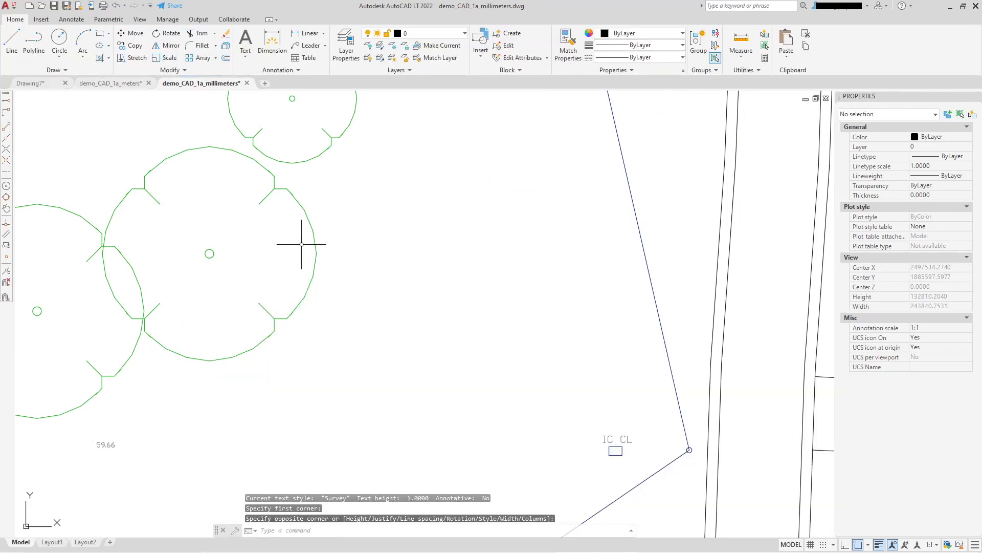
Step: Locate the T56 text with a selection window near the middle tree's centre and examine its size relative to the tree
middle_drag(302, 245, 354, 245)
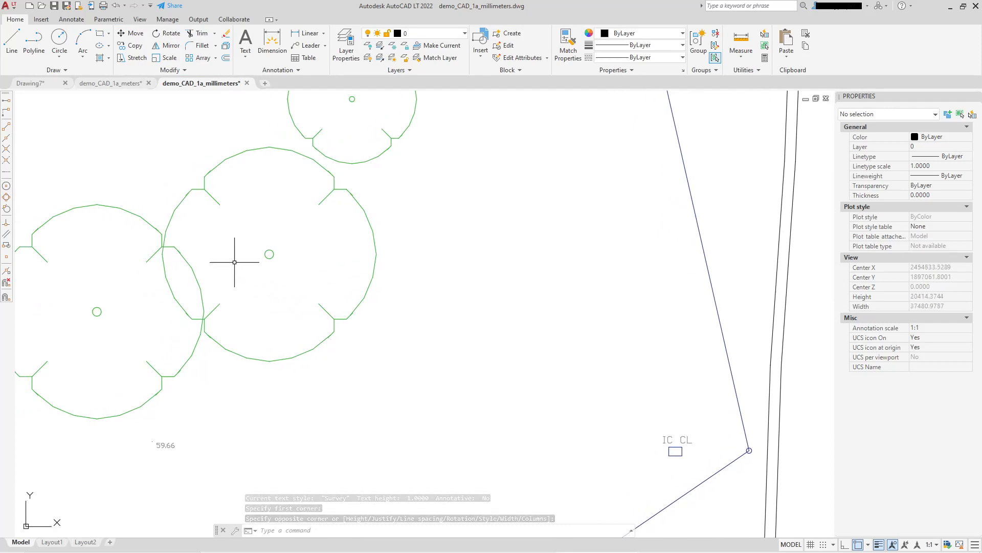
scroll(240, 257, up, 2)
click(257, 257)
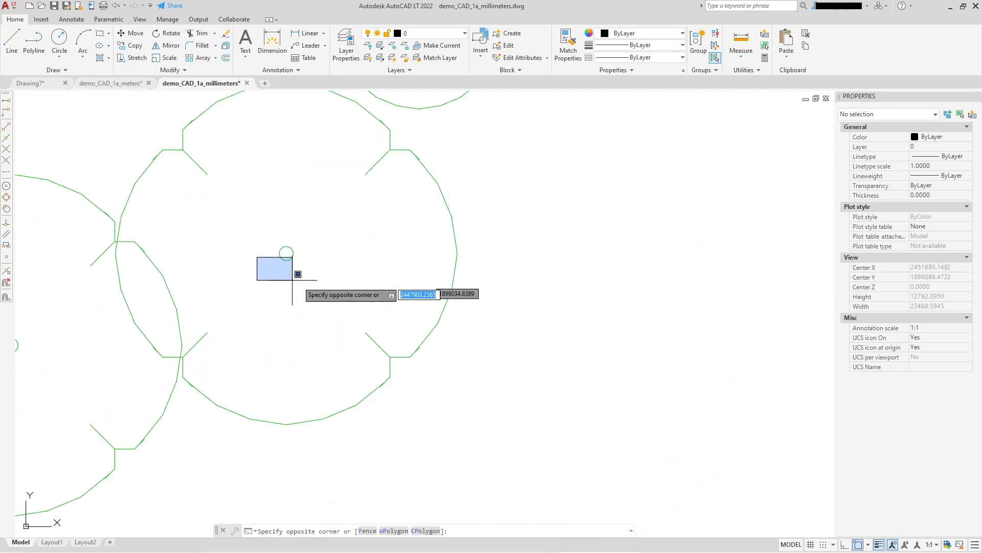
click(378, 310)
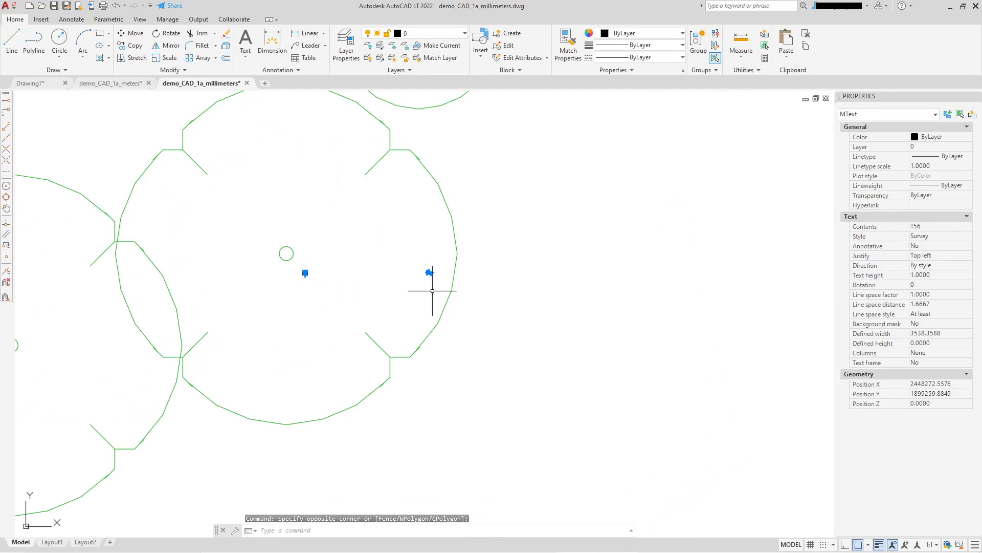
scroll(435, 288, down, 2)
middle_drag(478, 213, 414, 281)
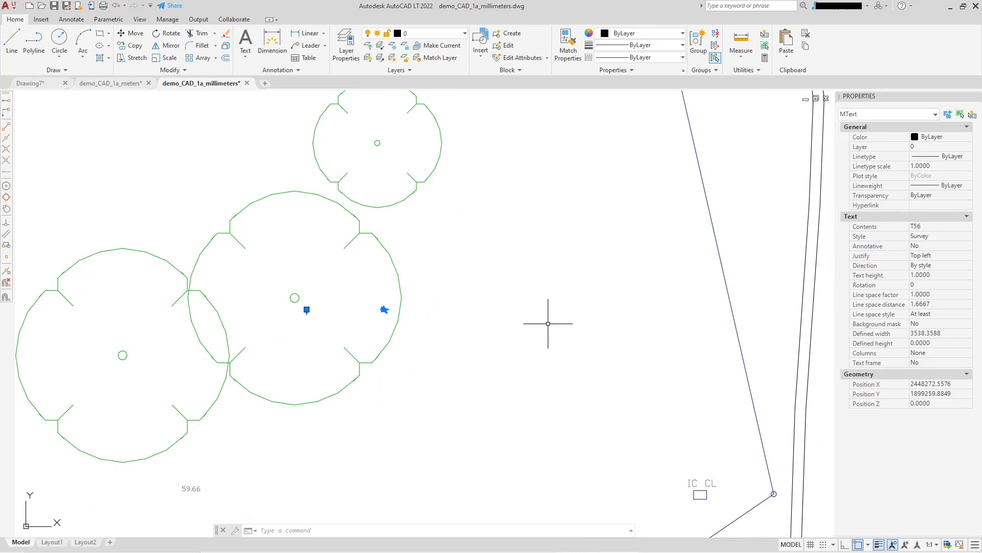
scroll(300, 320, up, 12)
scroll(294, 315, down, 10)
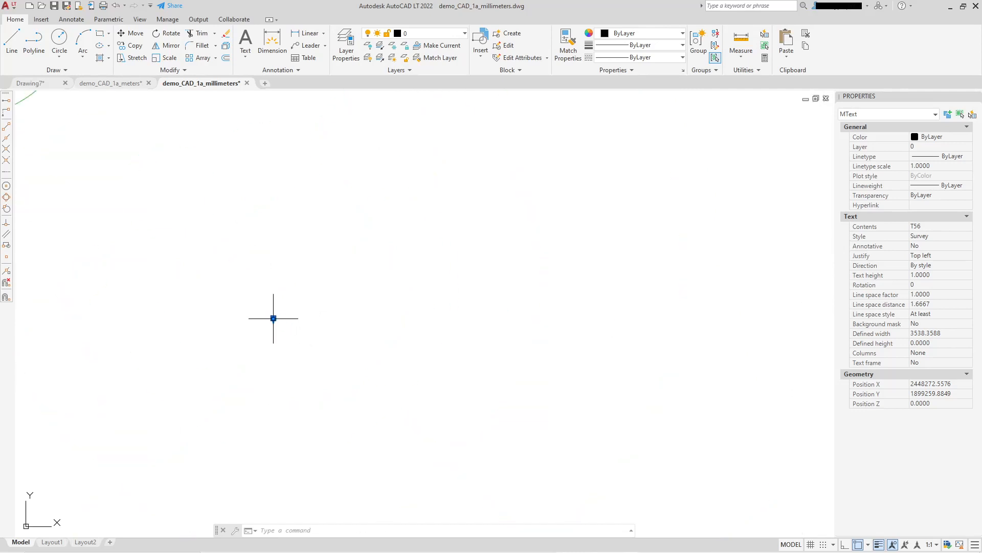
scroll(293, 326, down, 3)
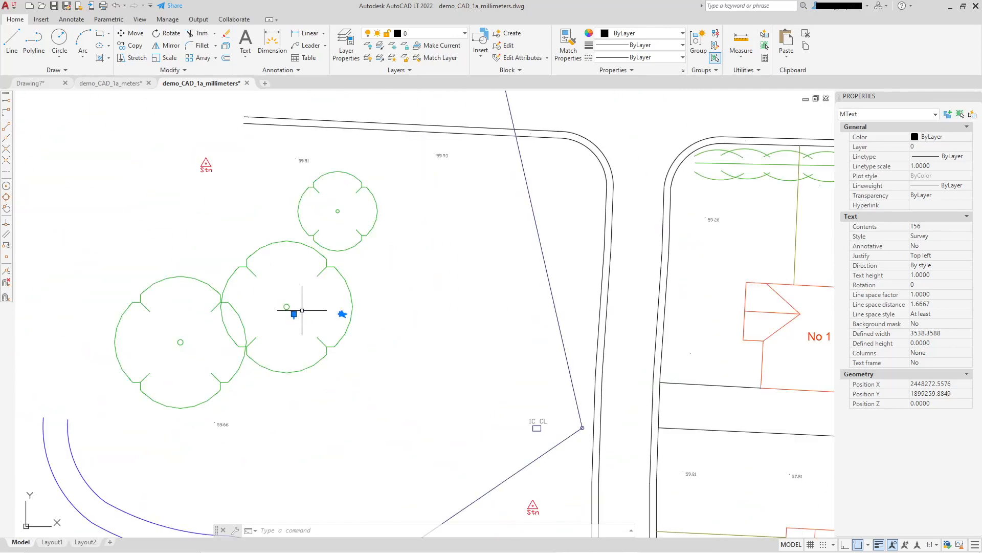
click(318, 306)
key(Escape)
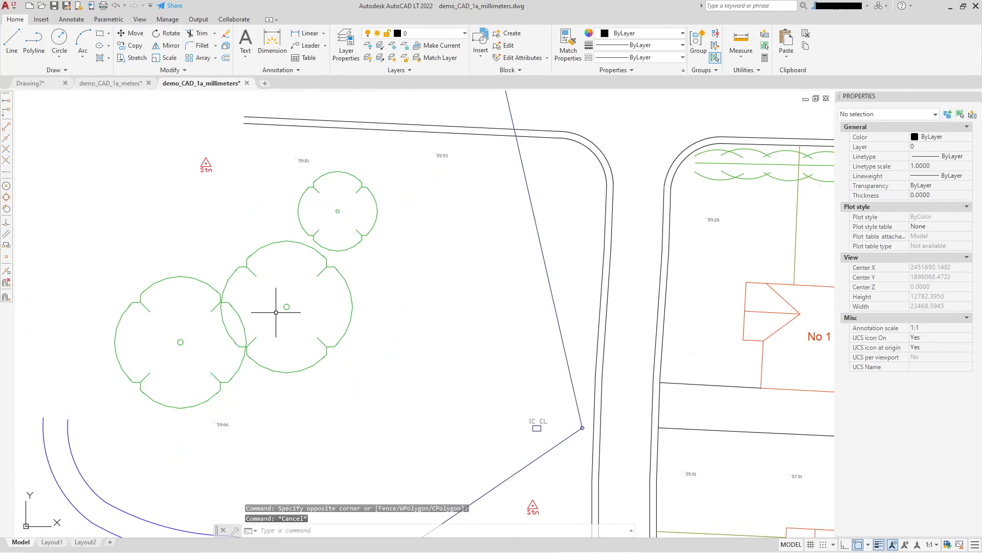
Step: Set the text height of the T56 label on the middle tree to 1000
click(276, 311)
click(353, 330)
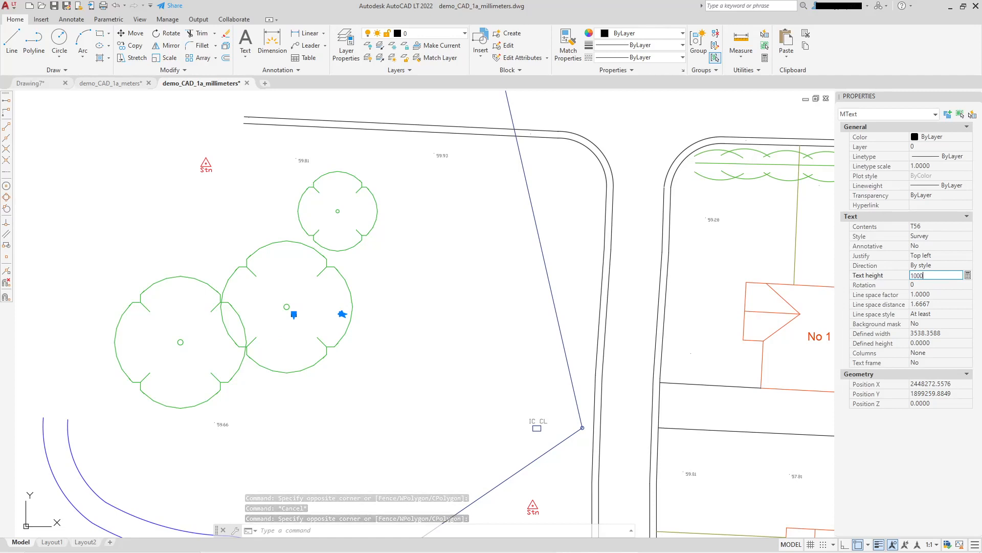
text(1000)
key(Tab)
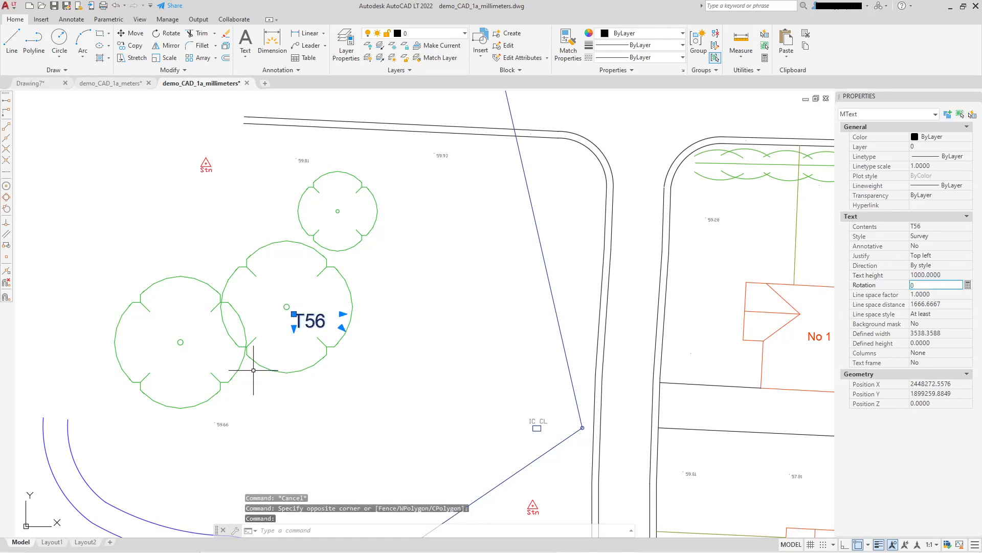
key(Escape)
Step: Measure the distance across Southgreen Road near its western end, starting from the road's northern edge
scroll(383, 300, down, 5)
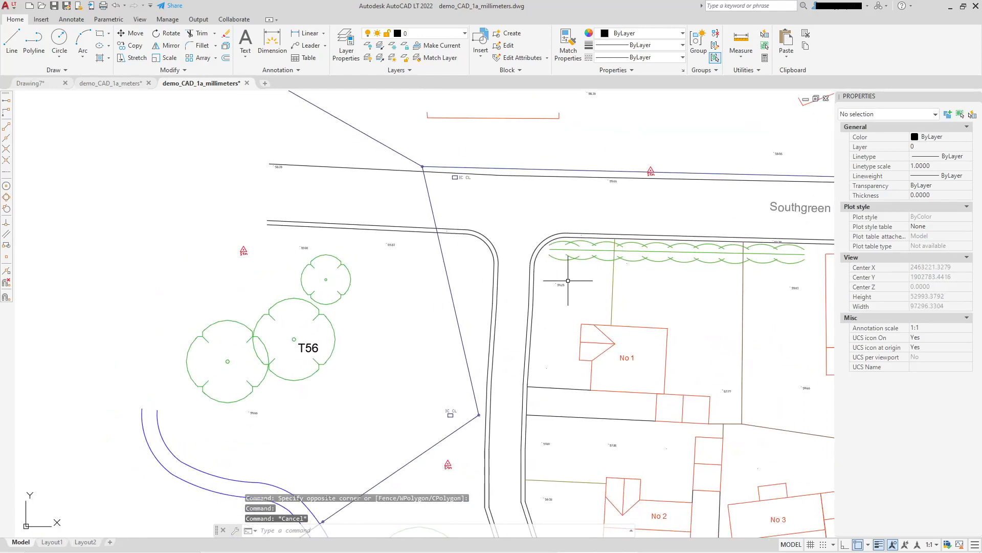
scroll(444, 323, down, 2)
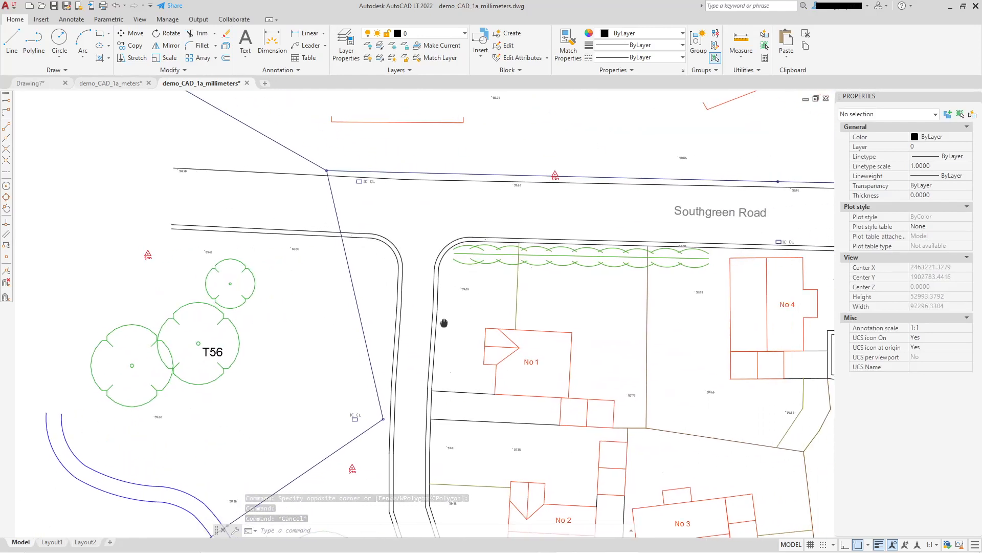
middle_drag(440, 321, 466, 309)
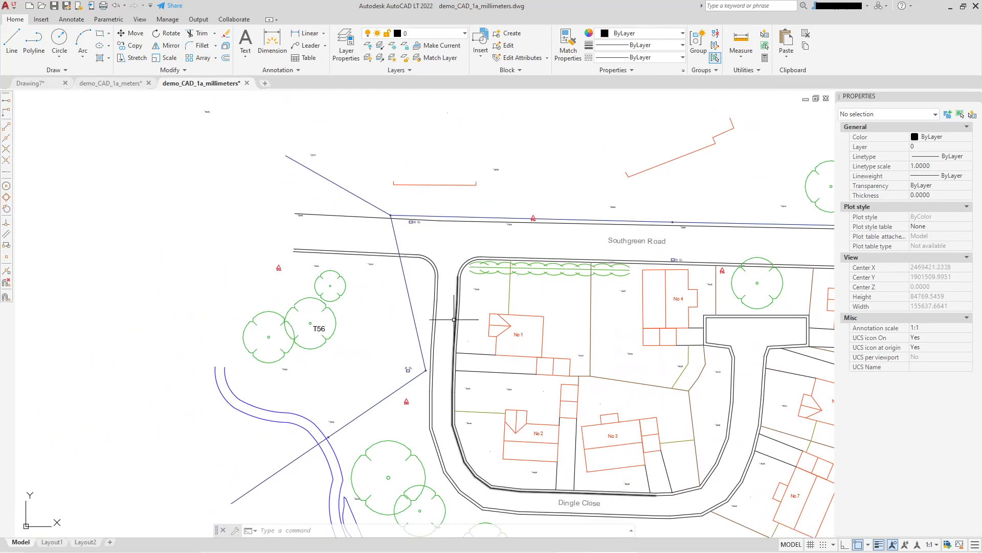
click(749, 61)
click(755, 90)
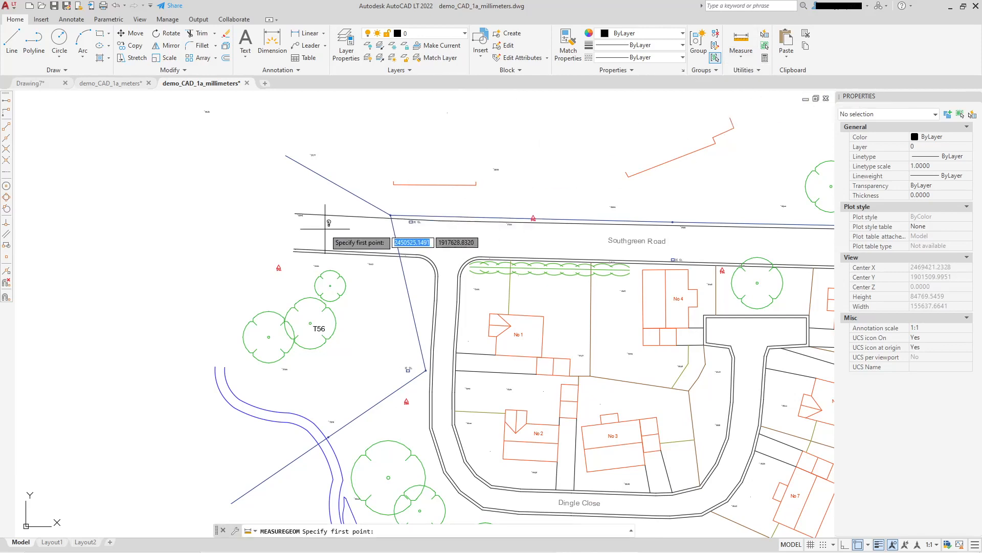
click(362, 217)
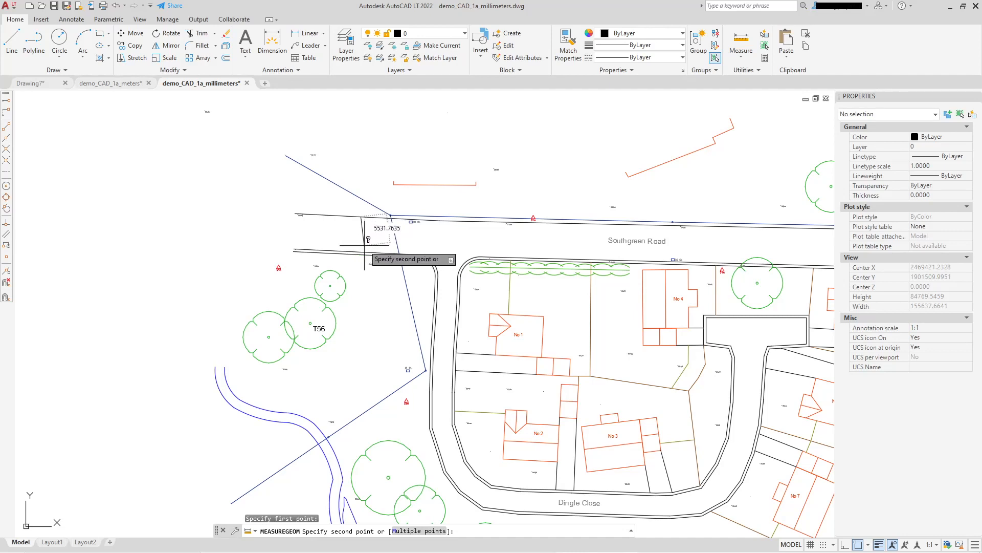
key(Escape)
Step: Turn on a background mask with red fill for the T56 label on the middle tree
scroll(319, 329, up, 5)
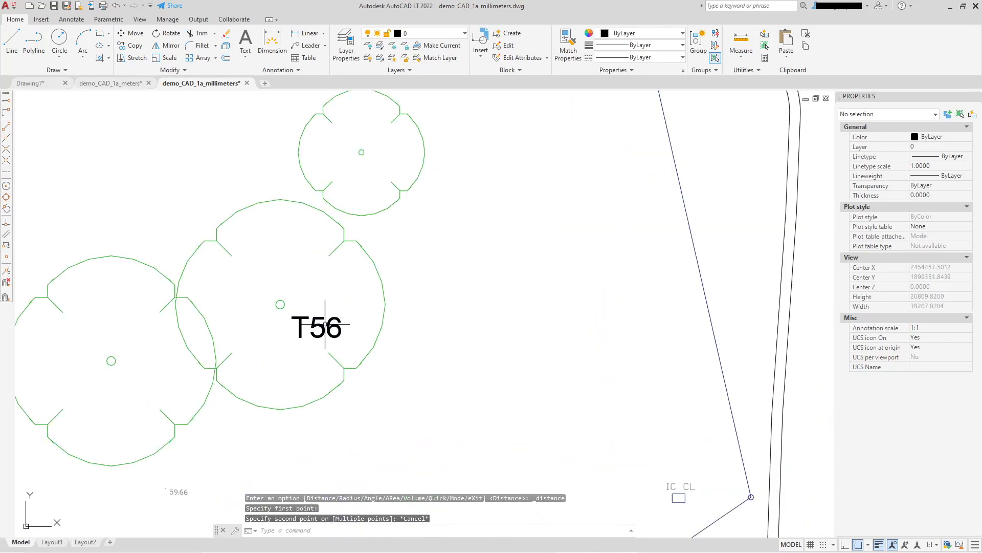
click(321, 327)
scroll(346, 293, down, 4)
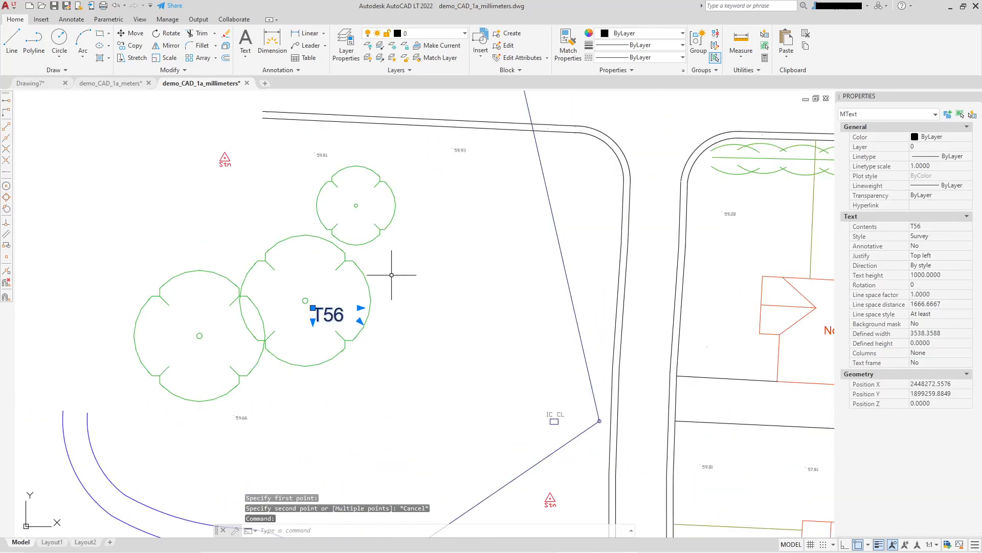
scroll(386, 311, up, 3)
scroll(385, 312, up, 5)
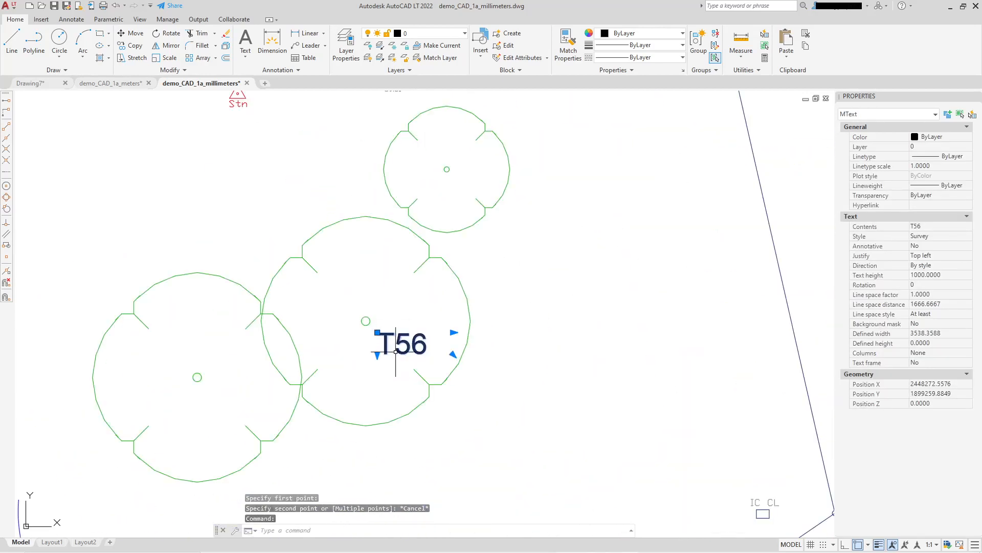
scroll(536, 302, down, 4)
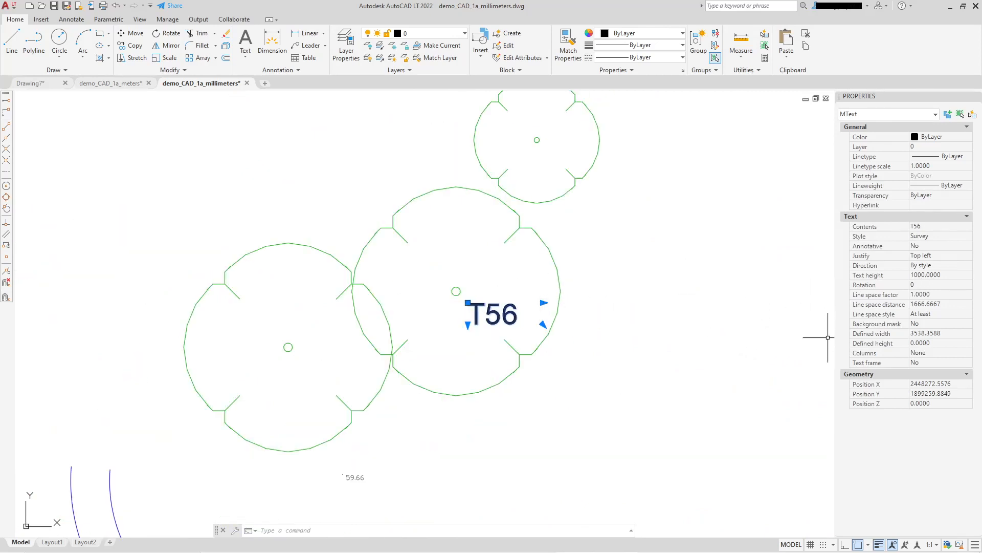
click(965, 328)
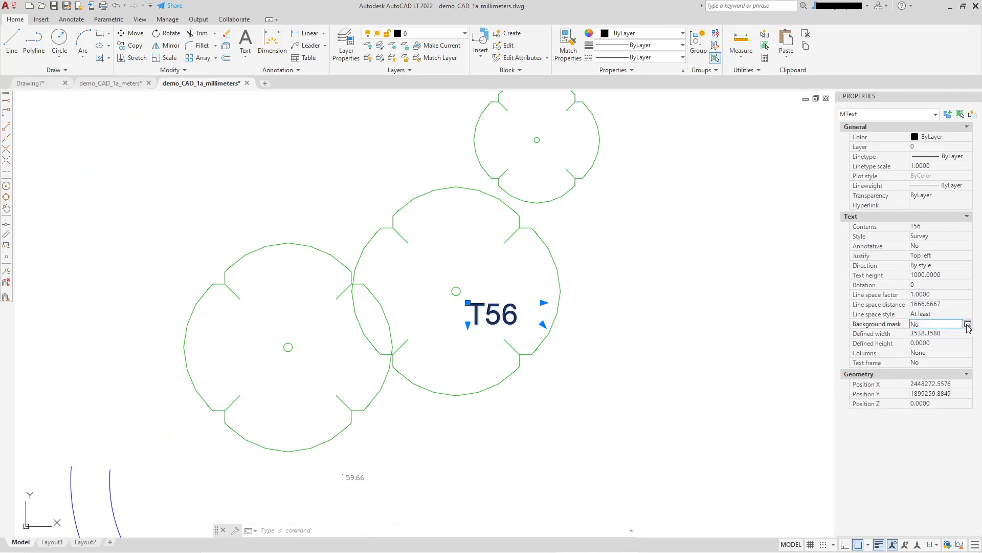
click(968, 323)
click(393, 255)
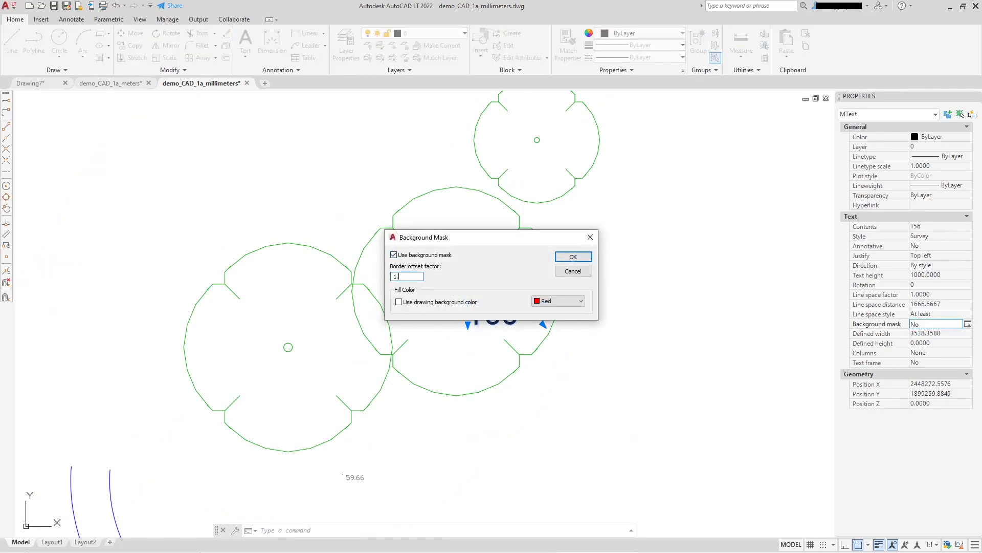
key(Return)
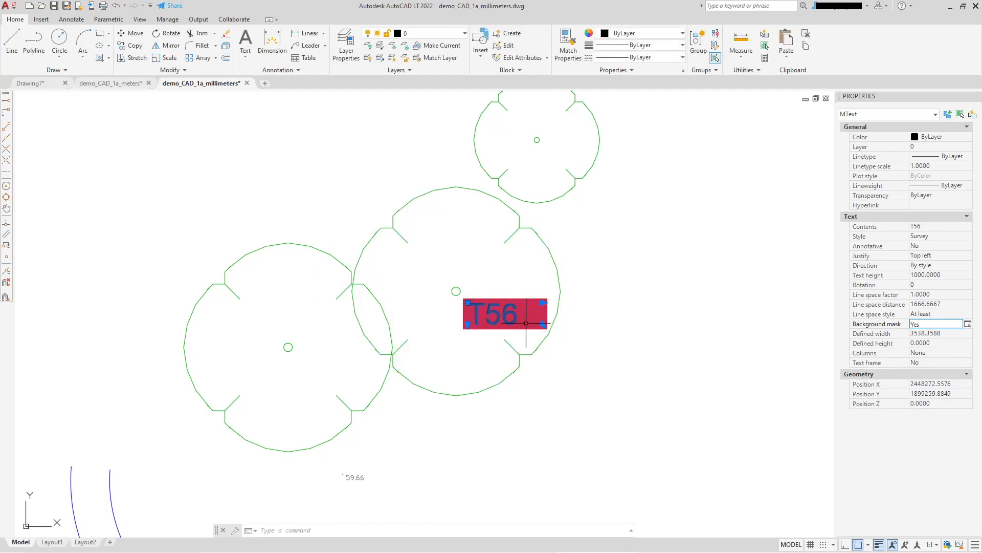
Step: Narrow the T56 label's text box to a width of about 2495 so the red mask fits closely around the text
click(543, 302)
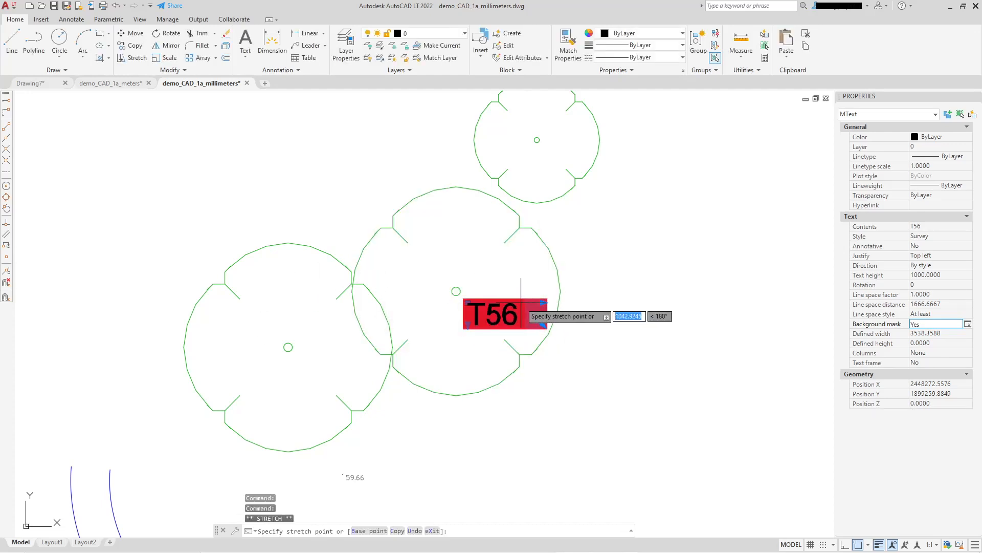
click(521, 302)
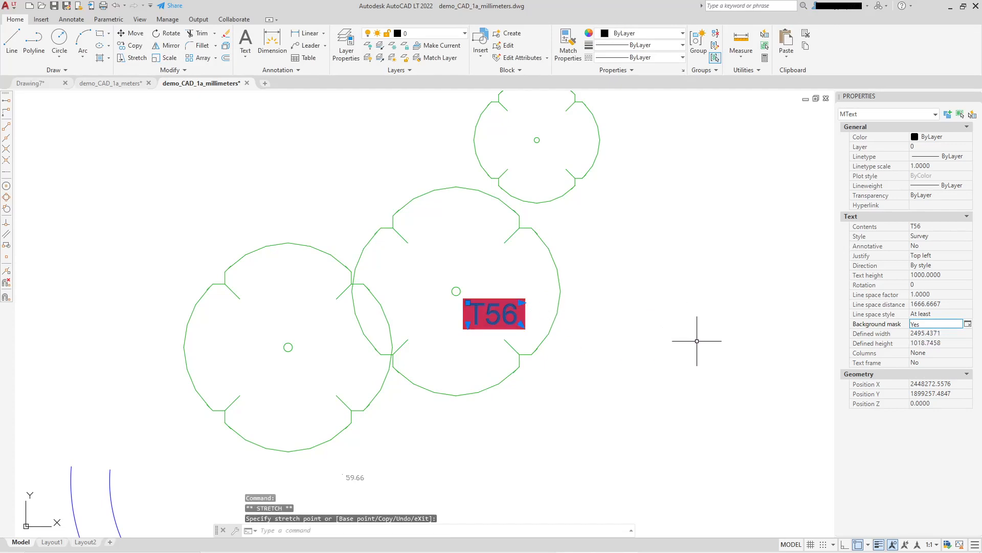
key(Escape)
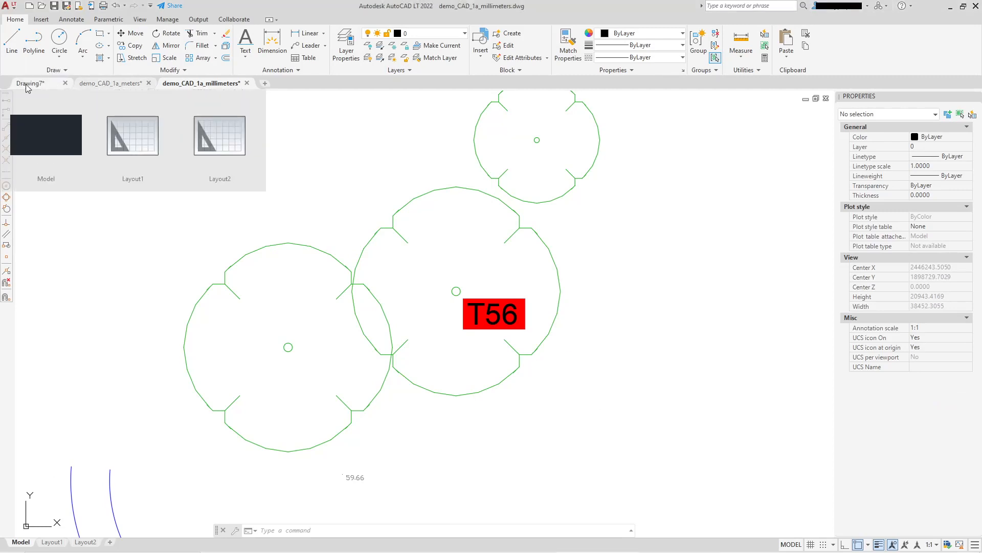
Step: Switch to Drawing7 and examine the properties of the uppermost single-line "some text" object
click(56, 89)
scroll(241, 201, down, 2)
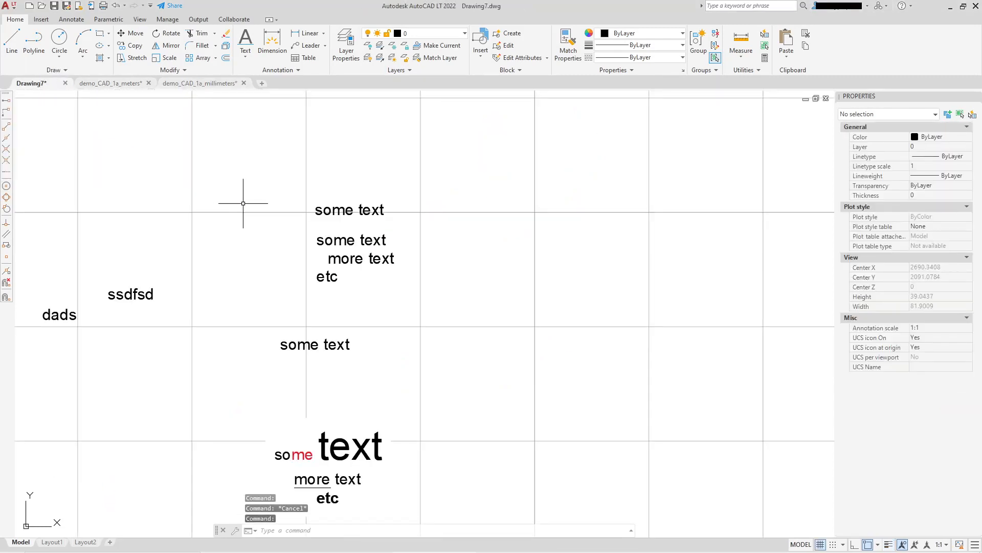
middle_drag(241, 202, 332, 254)
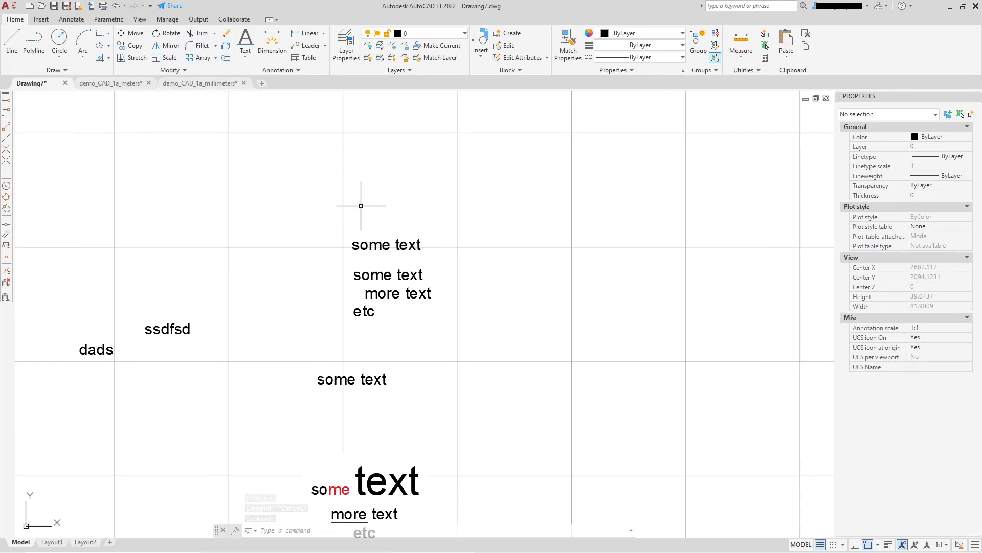
click(385, 247)
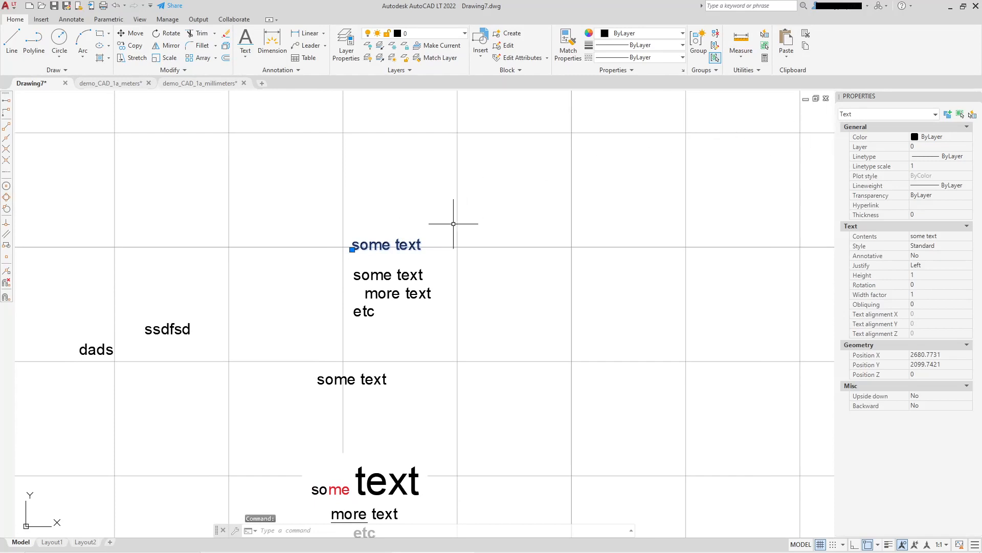
key(Escape)
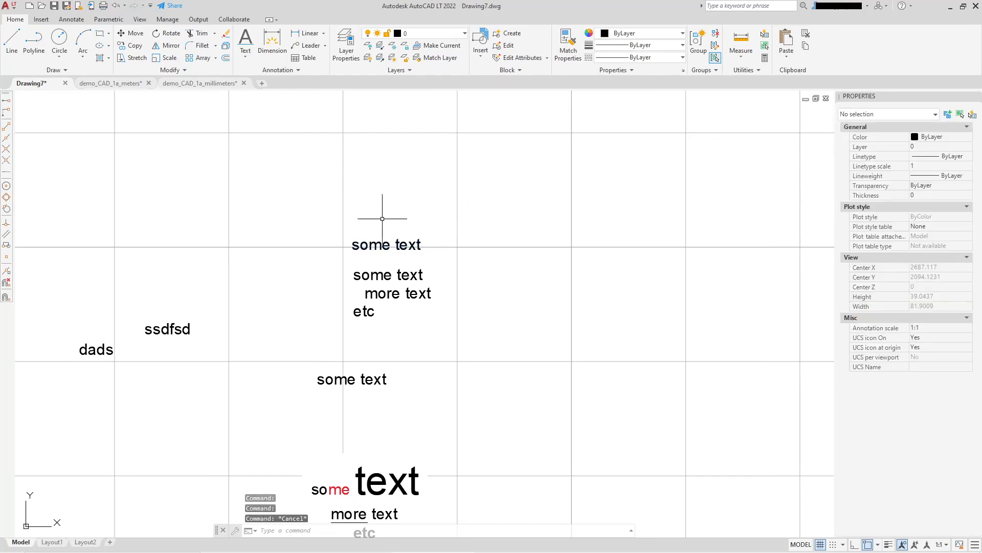
Step: Convert the uppermost single-line "some text" object to multiline text with TXT2MTXT and check its object type
mouse_move(397, 244)
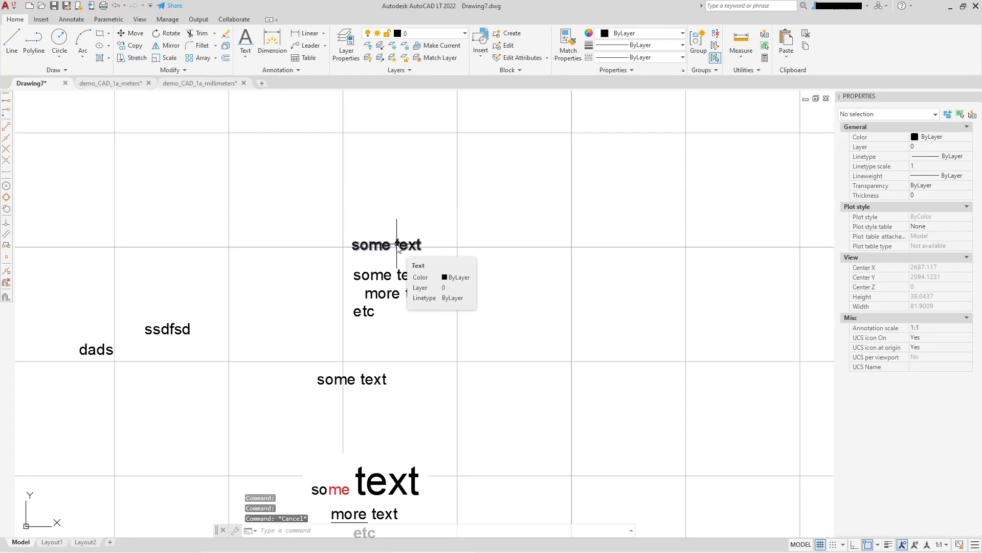
text(TXT2m)
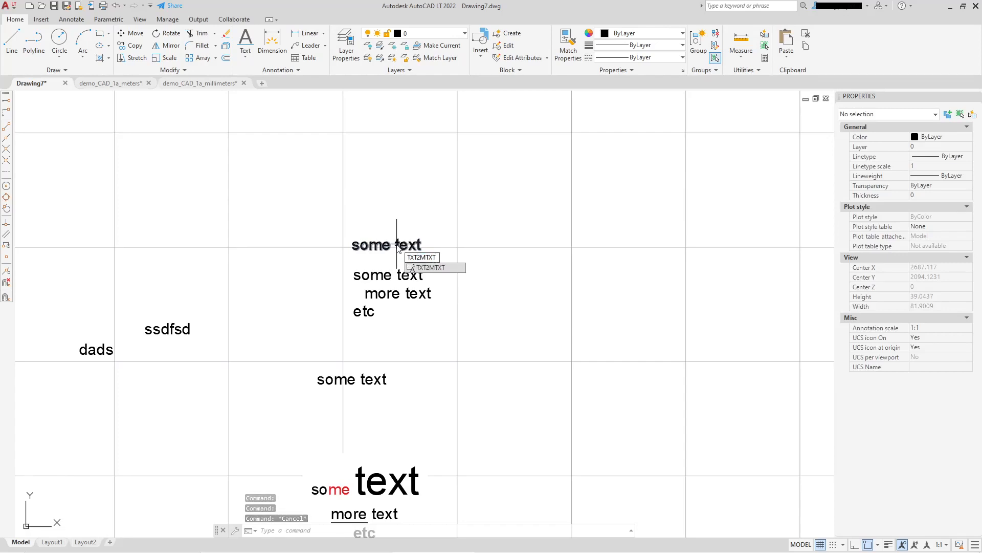
key(Return)
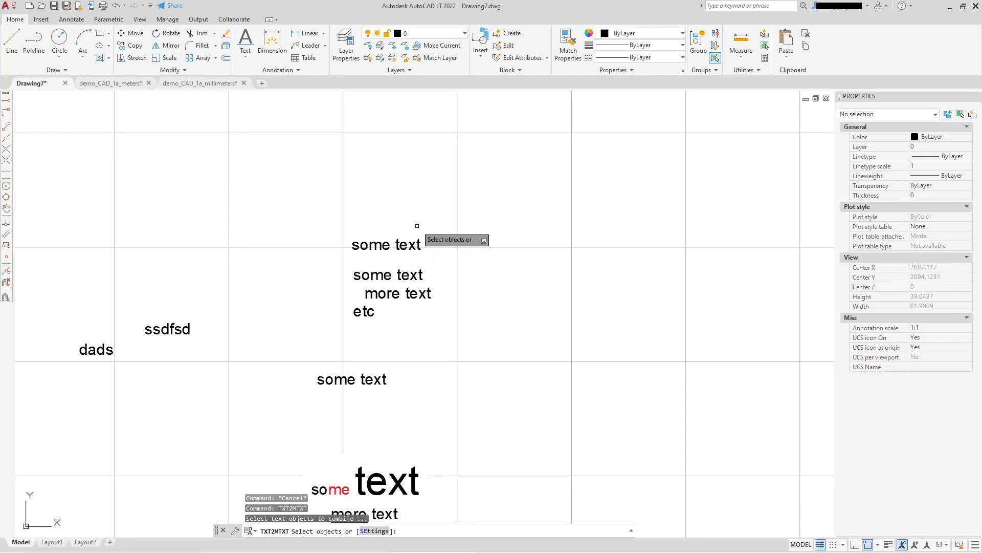
click(405, 247)
right_click(414, 212)
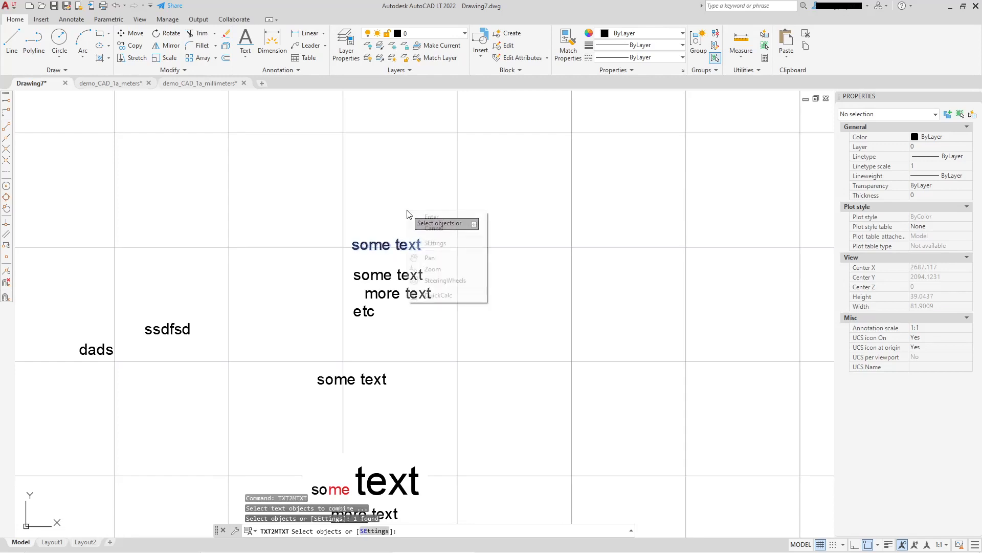
click(450, 217)
click(416, 245)
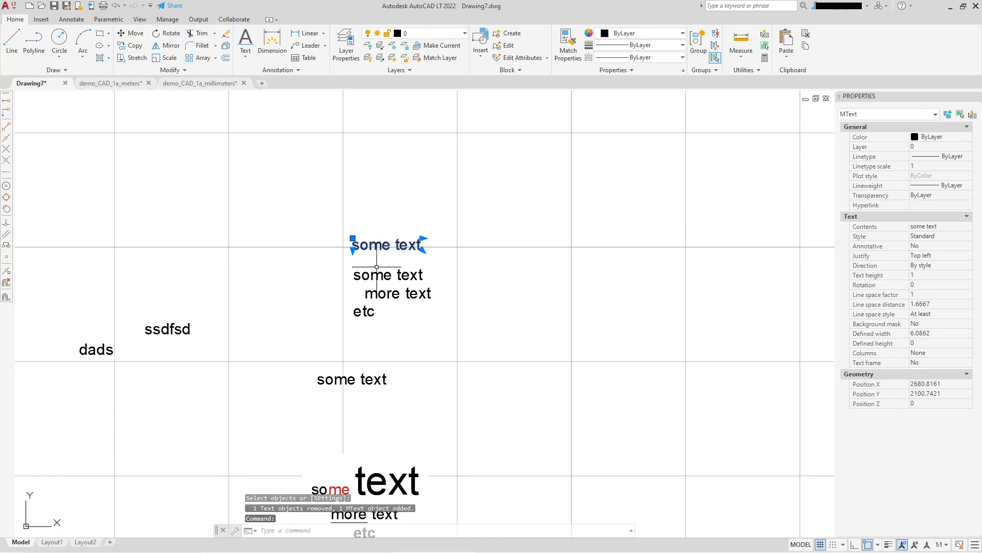
Step: Review the text styles available for the converted "some text" object and keep it on Standard
scroll(396, 245, down, 1)
scroll(409, 306, down, 1)
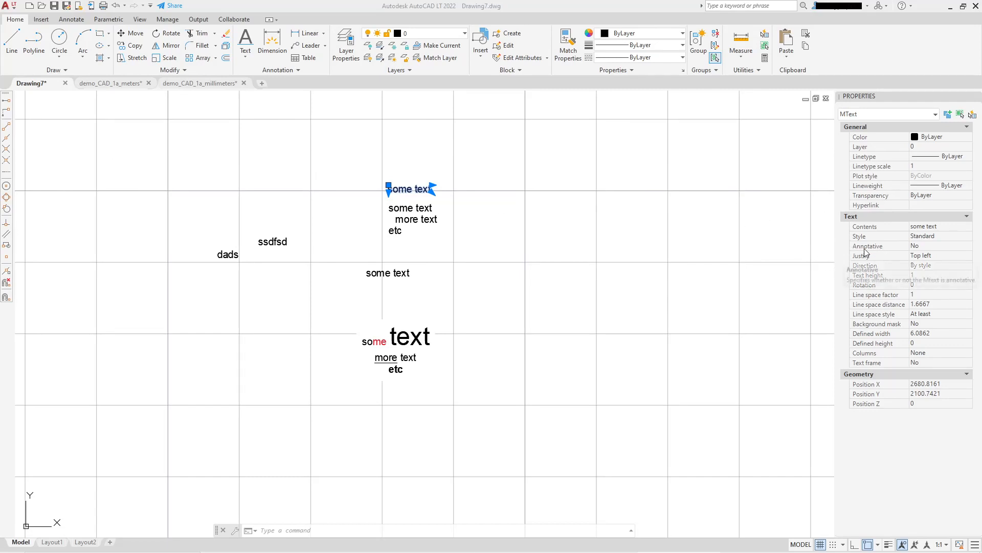
click(965, 236)
click(967, 236)
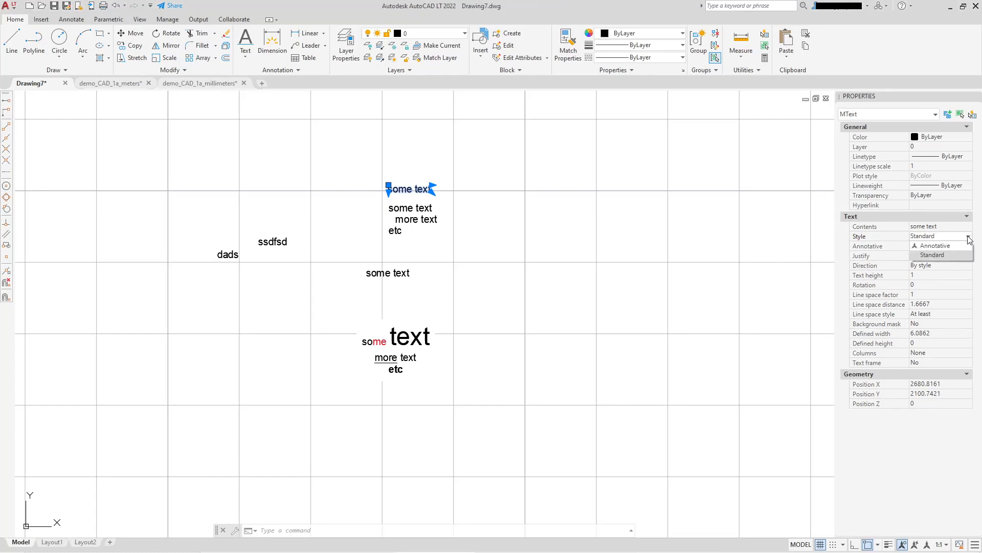
click(933, 255)
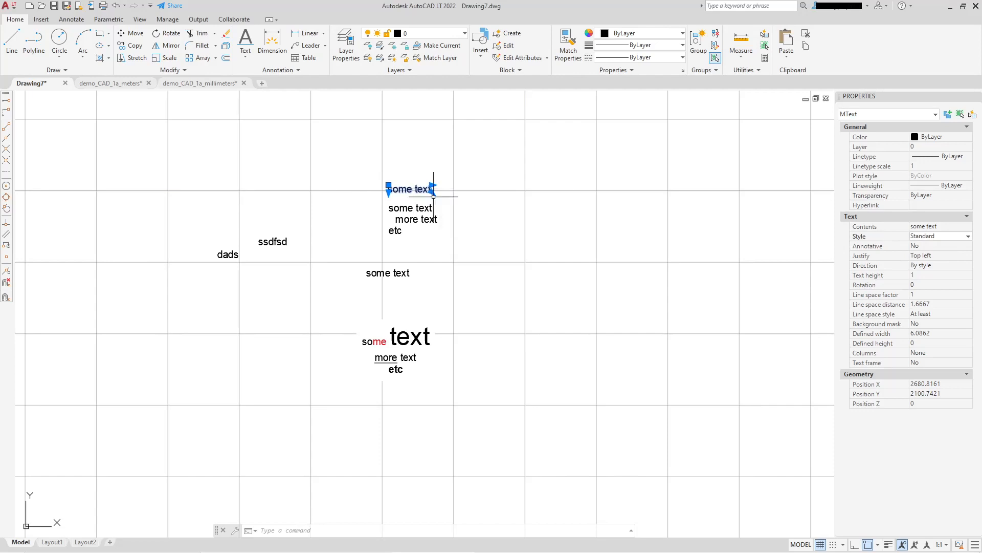
Step: View the text in Layout1 and Layout2, and return to the model space of Drawing7
scroll(432, 176, up, 2)
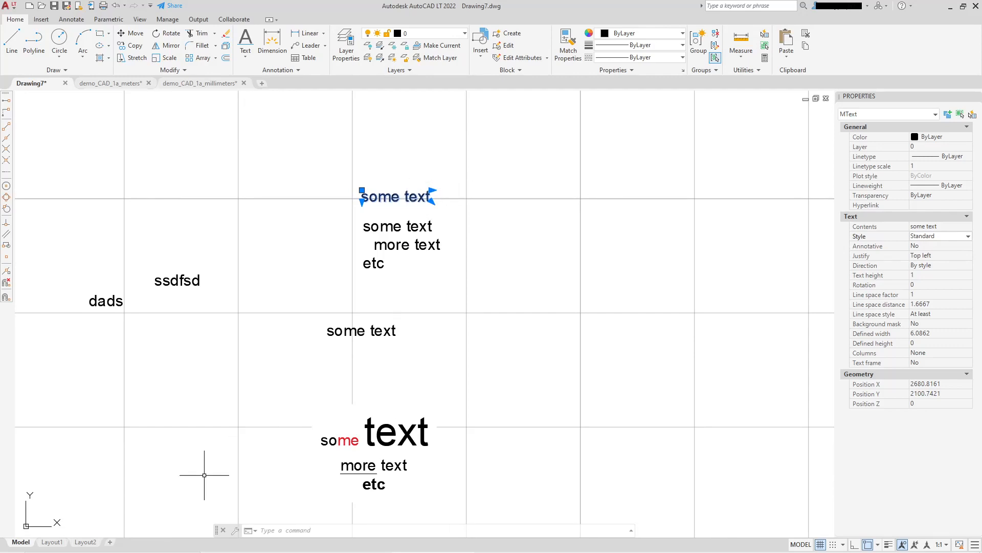
click(53, 543)
mouse_move(92, 544)
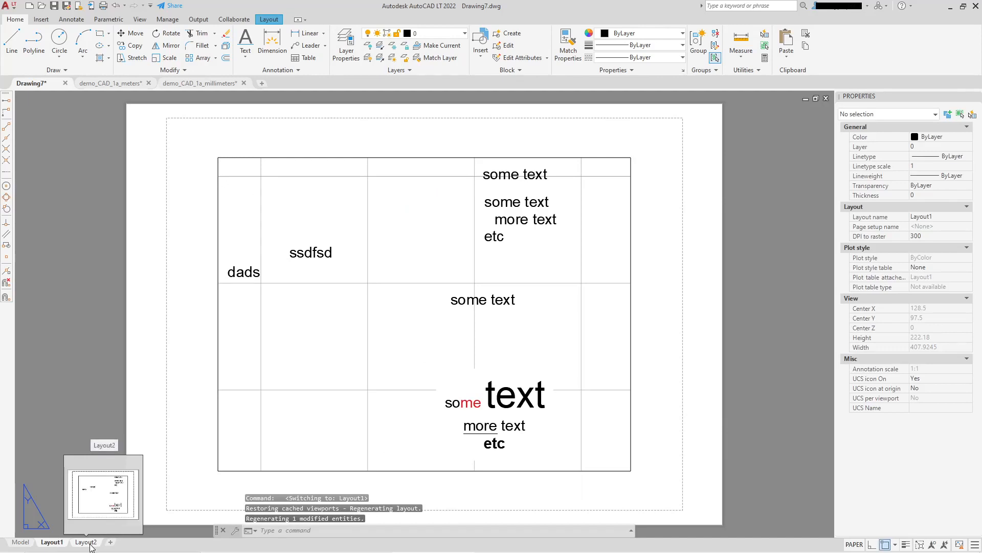
click(86, 542)
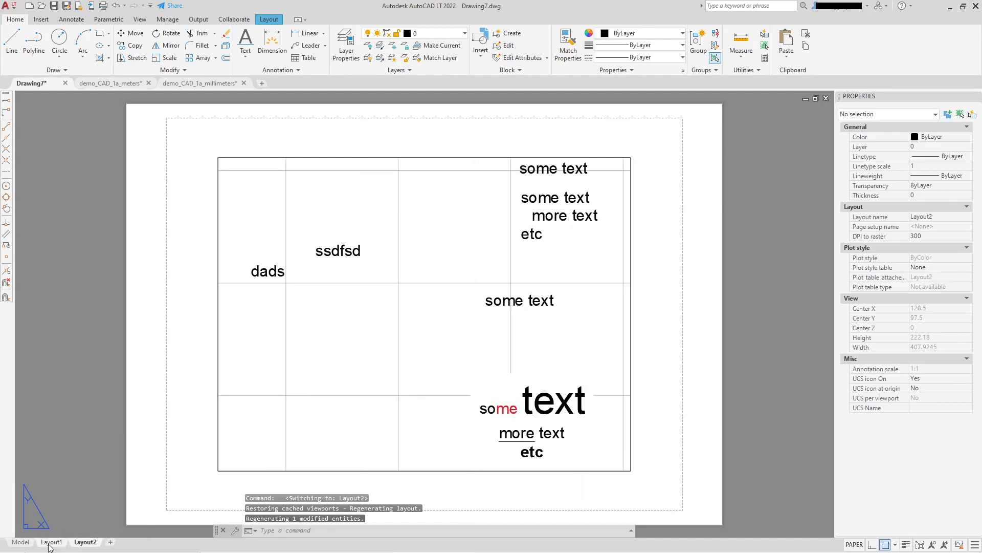
mouse_move(48, 545)
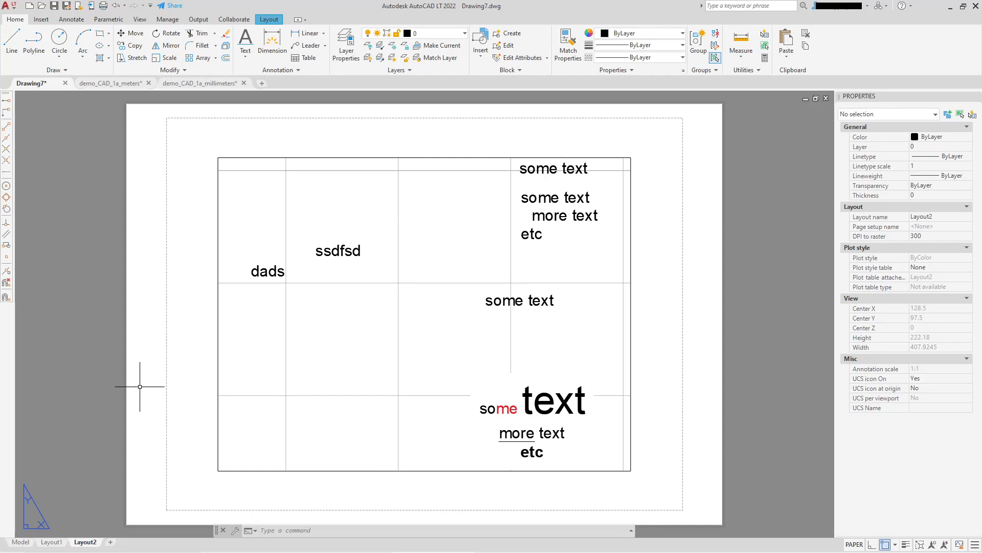
click(24, 545)
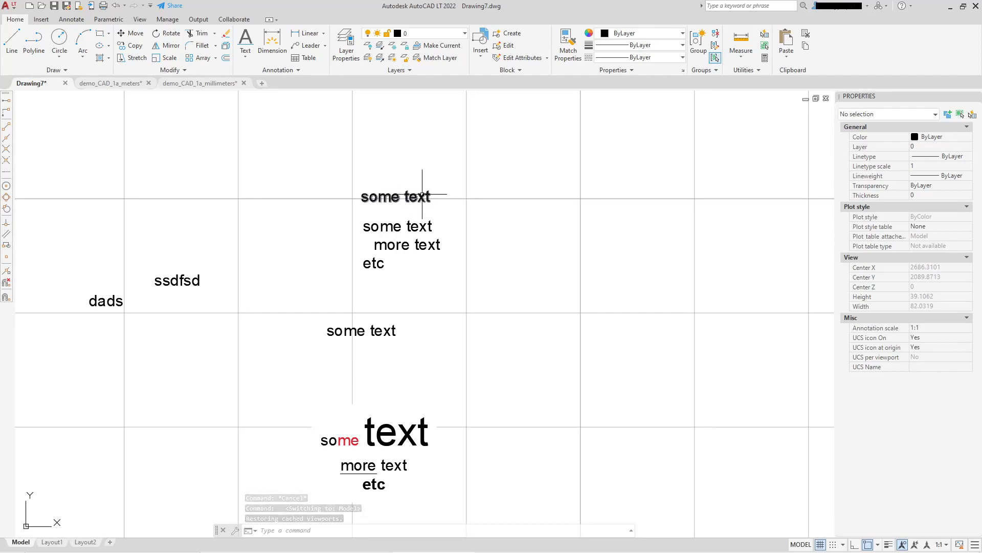
mouse_move(422, 194)
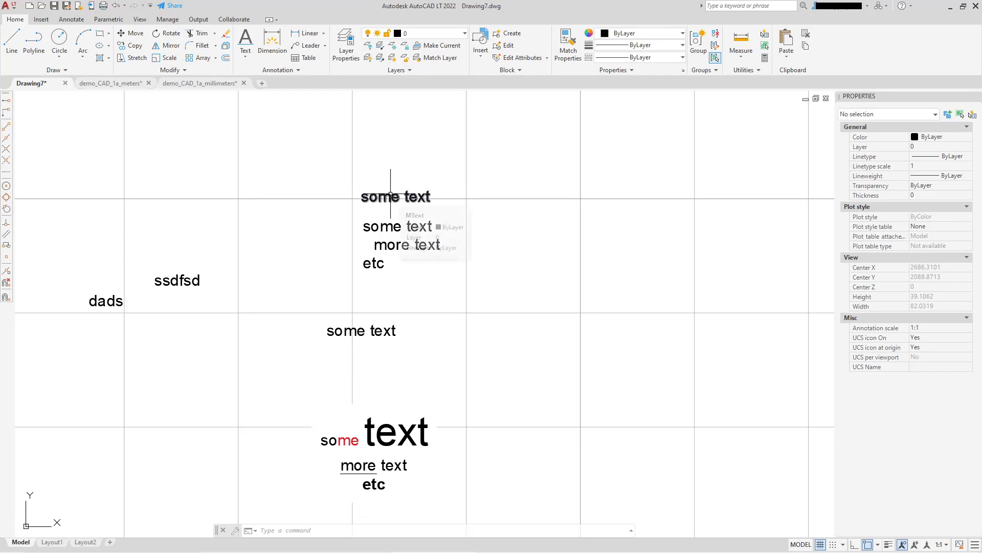
mouse_move(390, 194)
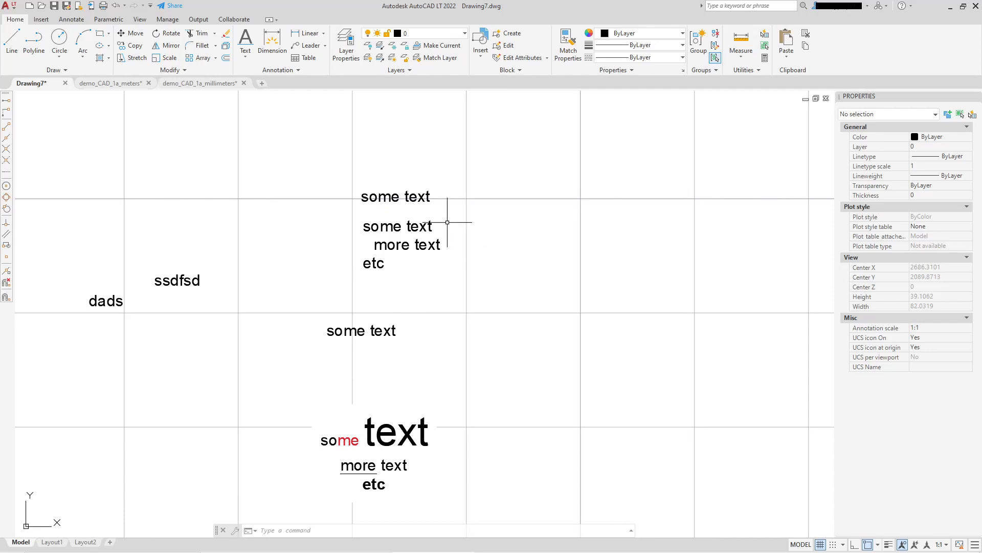
Step: Switch to demo_CAD_1a_meters, examine the T24 label's properties, and view the plot around house No 1
scroll(383, 225, down, 4)
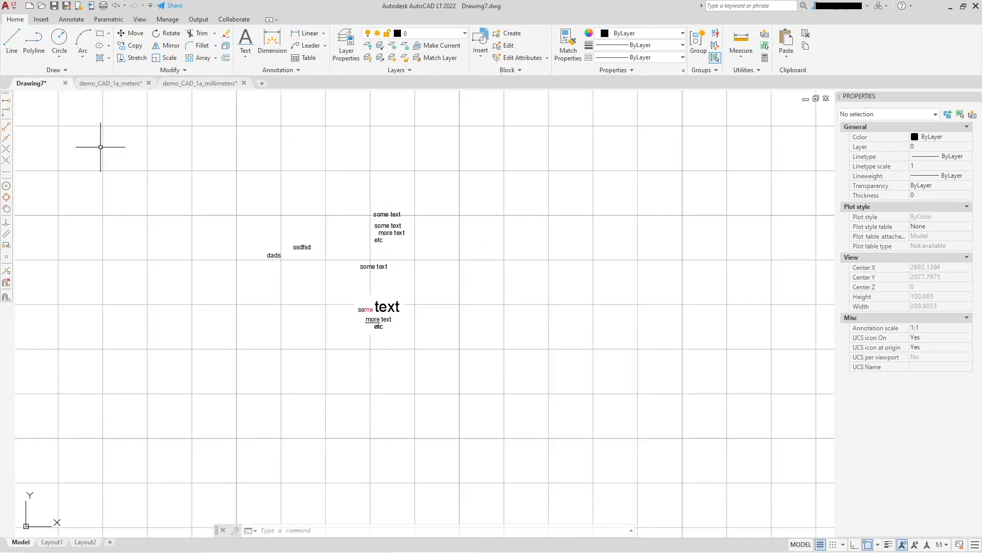
click(109, 83)
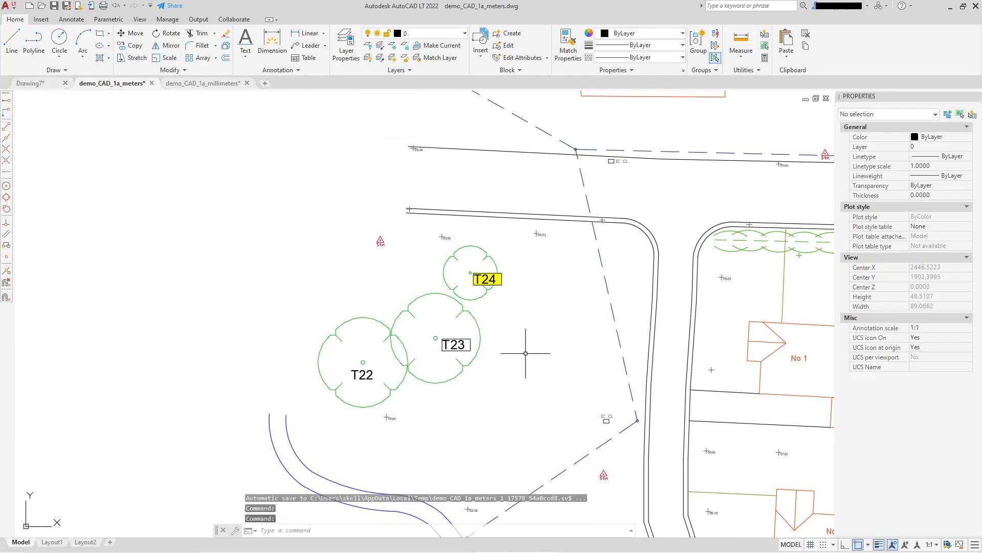
scroll(499, 289, up, 5)
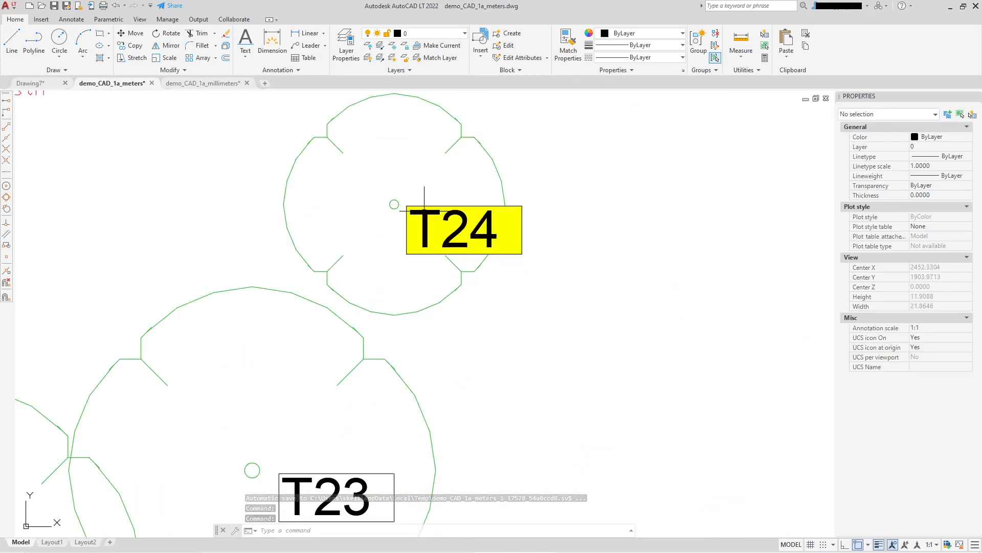
click(424, 210)
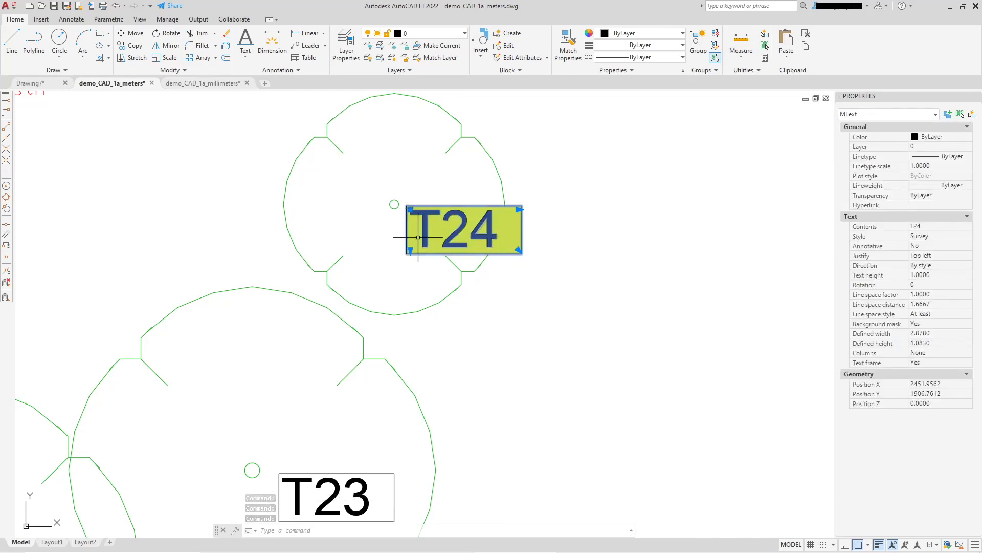
scroll(441, 247, down, 8)
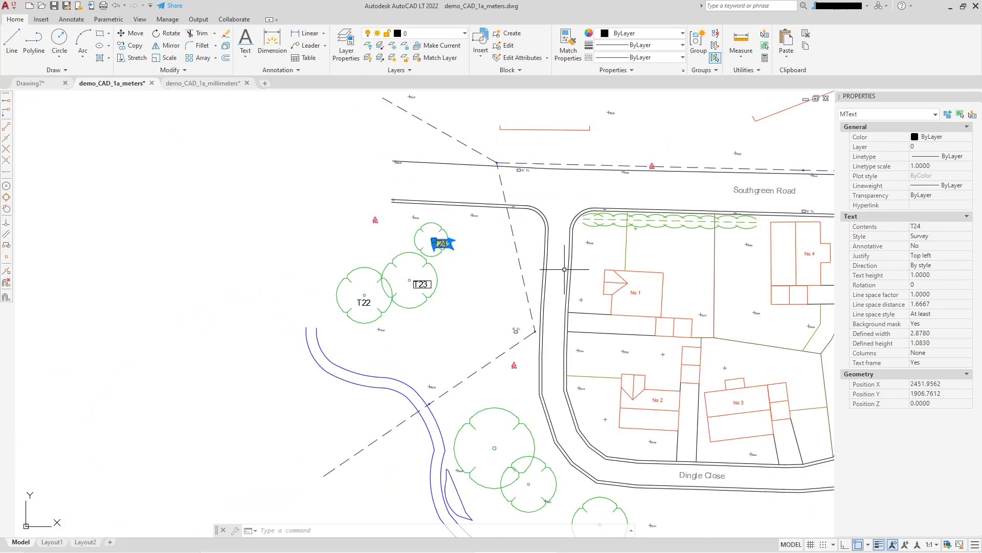
middle_drag(564, 269, 460, 275)
scroll(563, 267, up, 5)
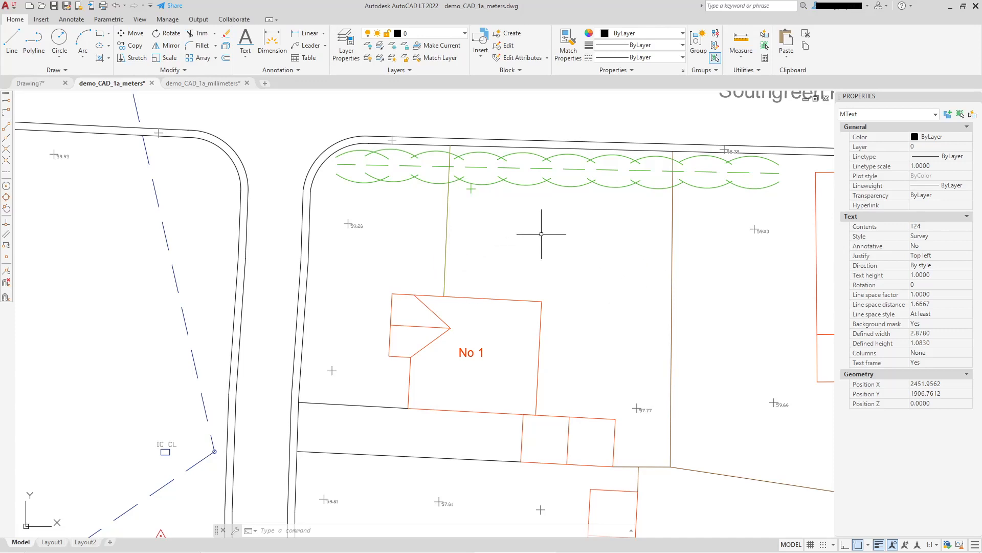
Step: Examine the size and legibility of the T22, T23 and T24 tree labels in close-up and across the whole survey site
scroll(537, 241, down, 2)
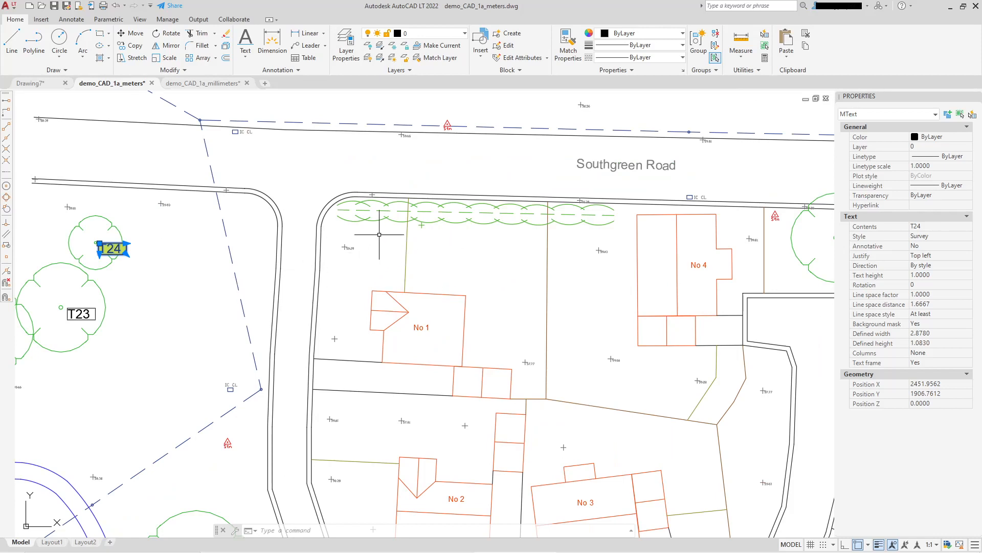
scroll(79, 241, up, 4)
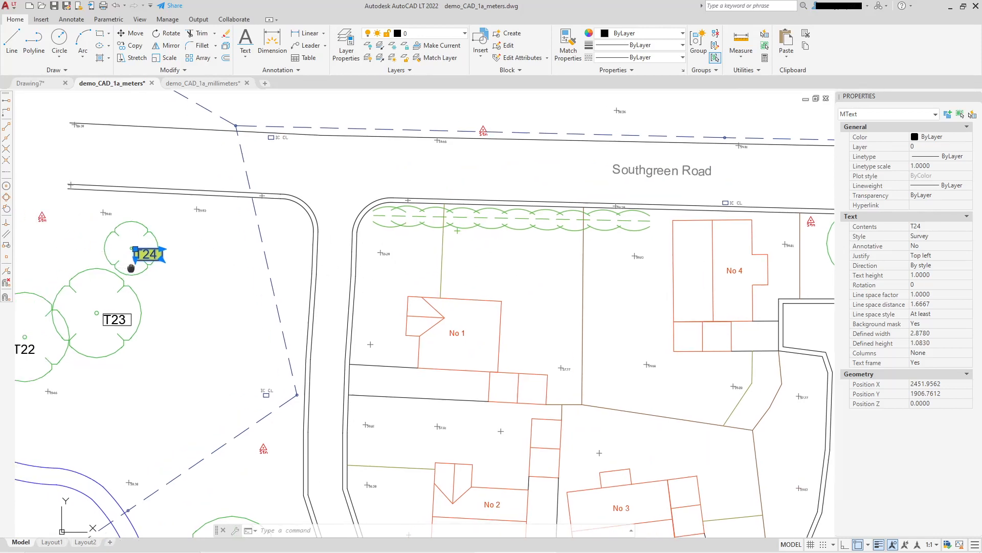
scroll(162, 282, down, 4)
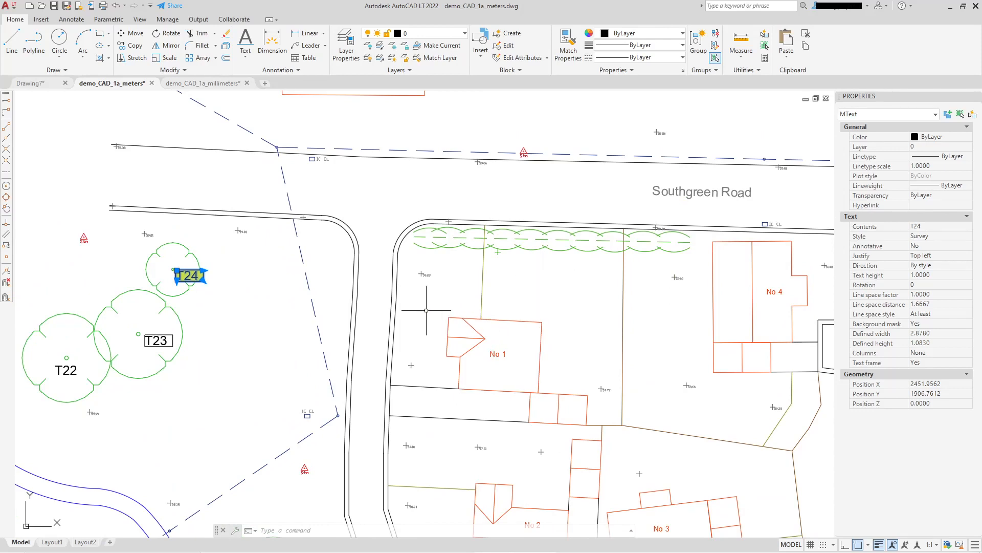
scroll(182, 269, up, 2)
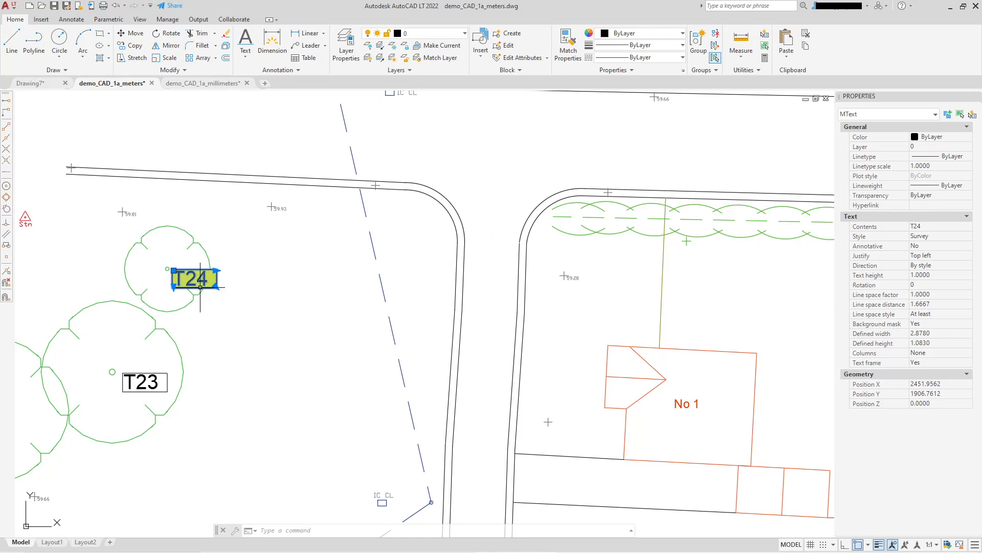
scroll(200, 288, down, 5)
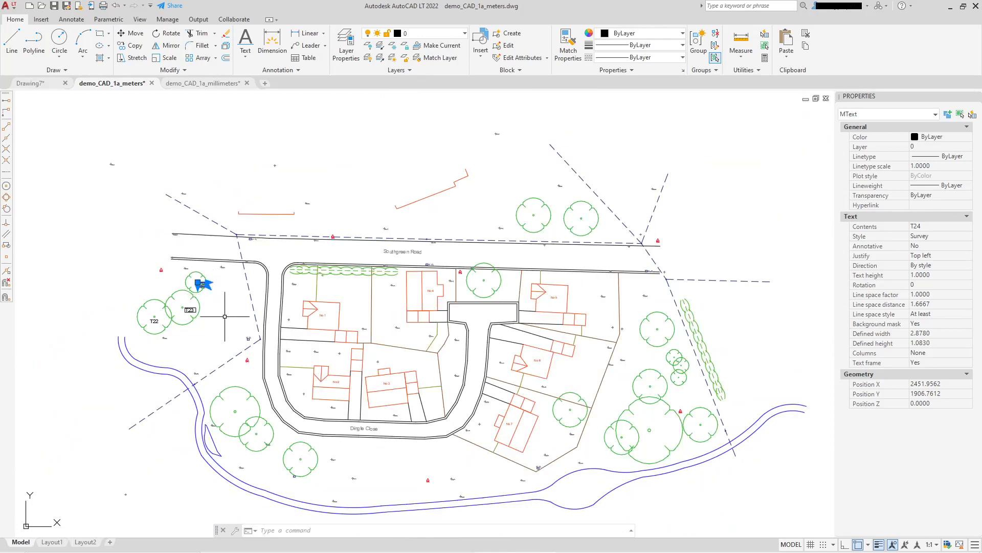
scroll(225, 316, down, 3)
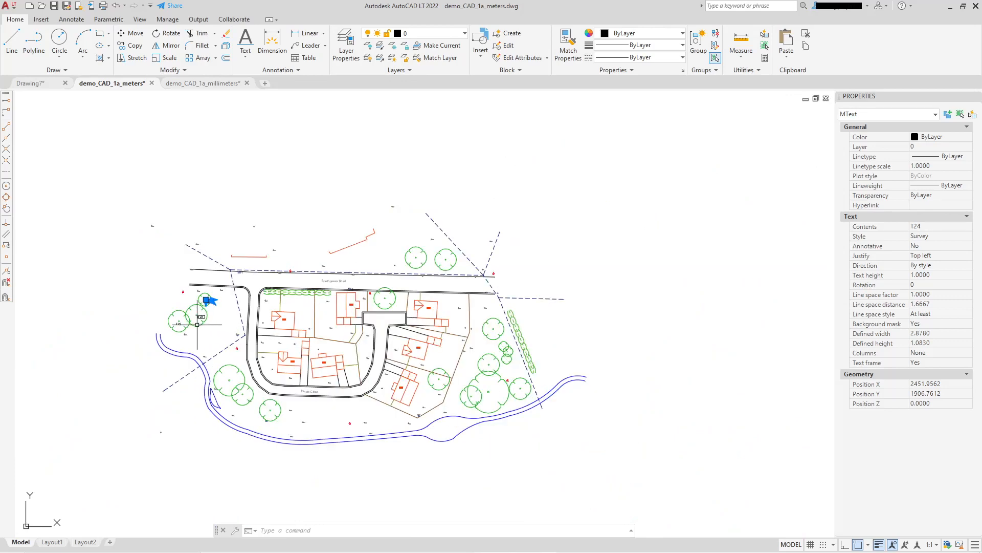
scroll(200, 321, up, 3)
scroll(204, 322, down, 3)
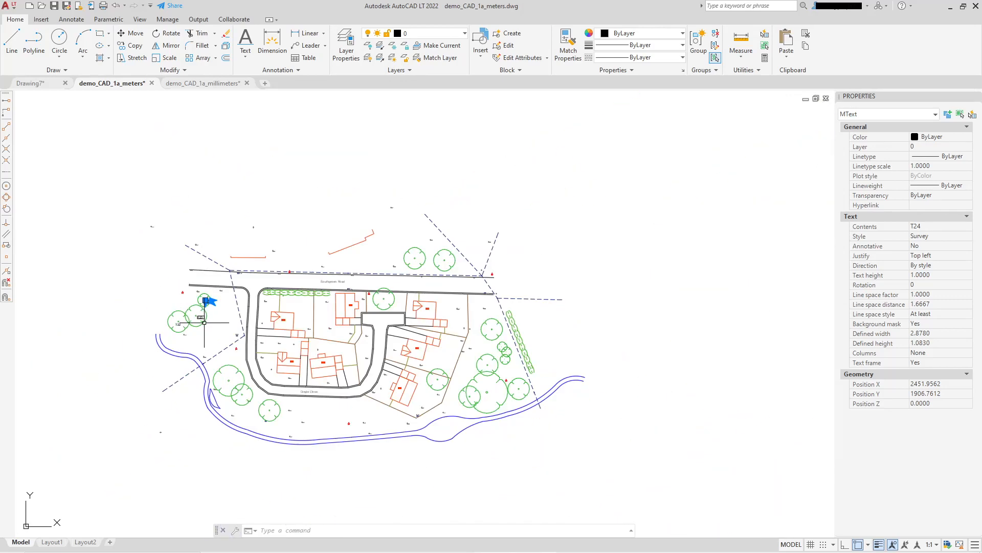
scroll(204, 323, up, 5)
scroll(241, 266, up, 4)
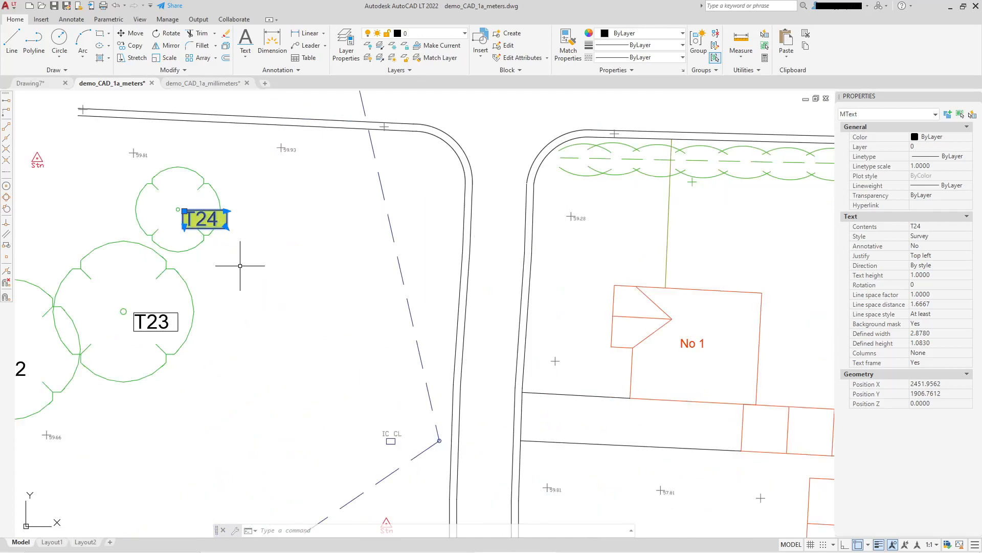
scroll(241, 265, down, 2)
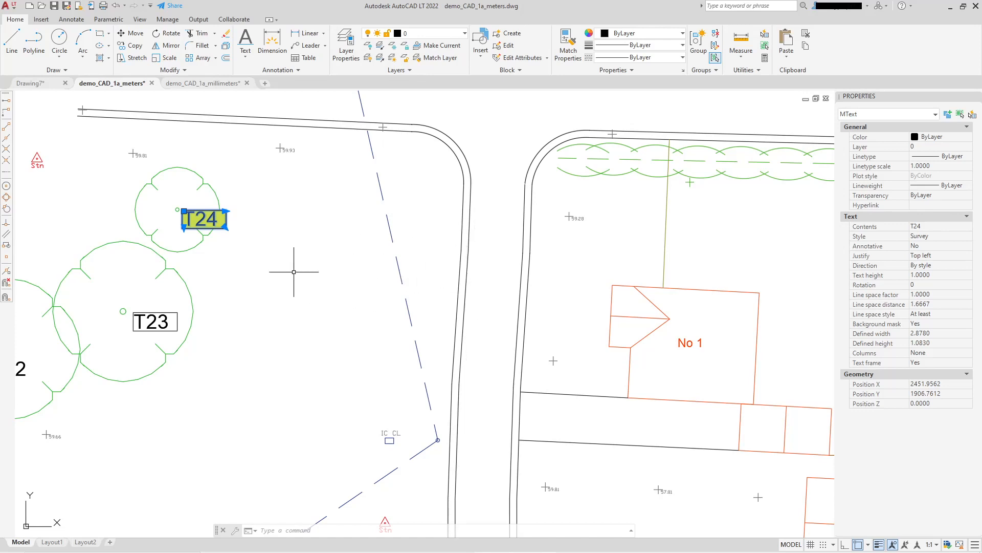
scroll(275, 267, down, 2)
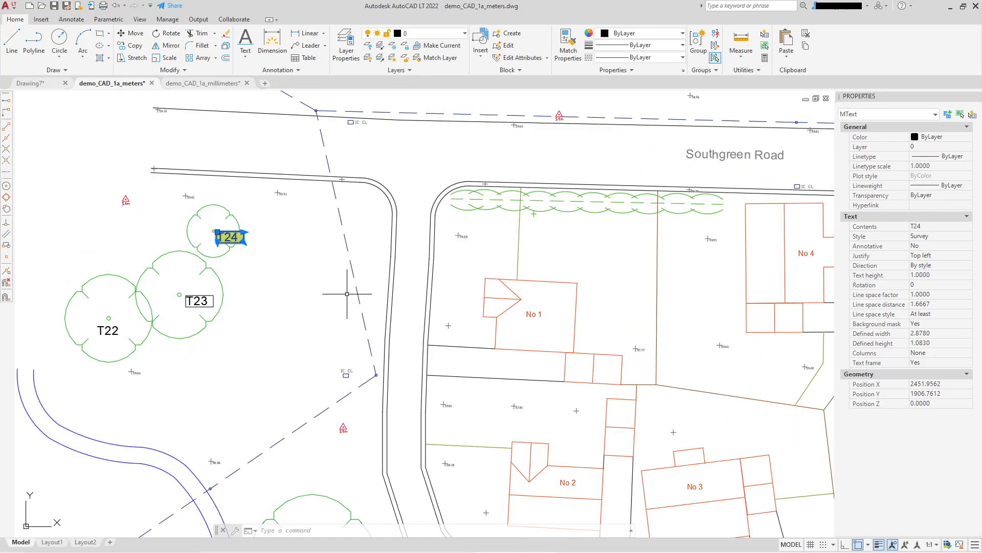
scroll(210, 236, up, 3)
scroll(210, 236, down, 2)
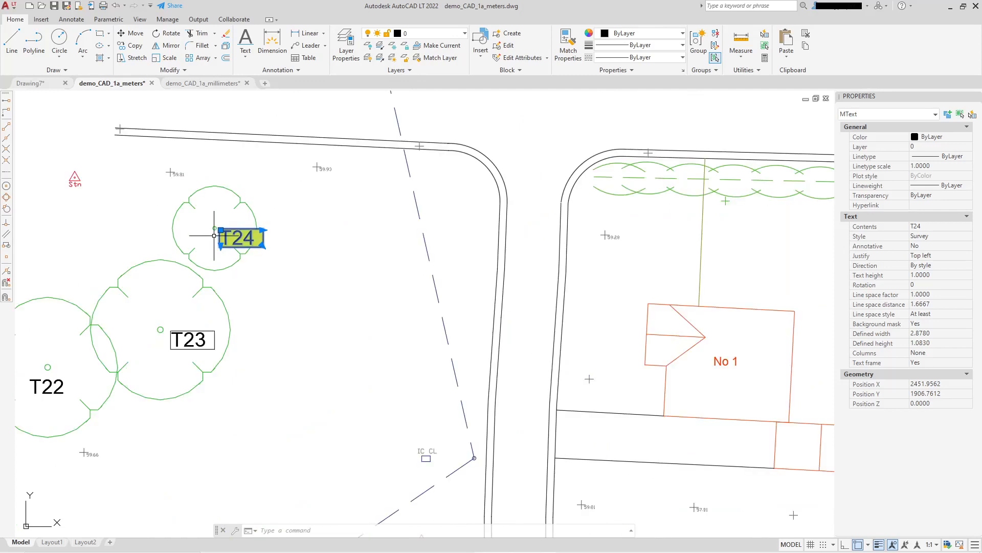
scroll(368, 235, down, 2)
middle_drag(397, 244, 330, 280)
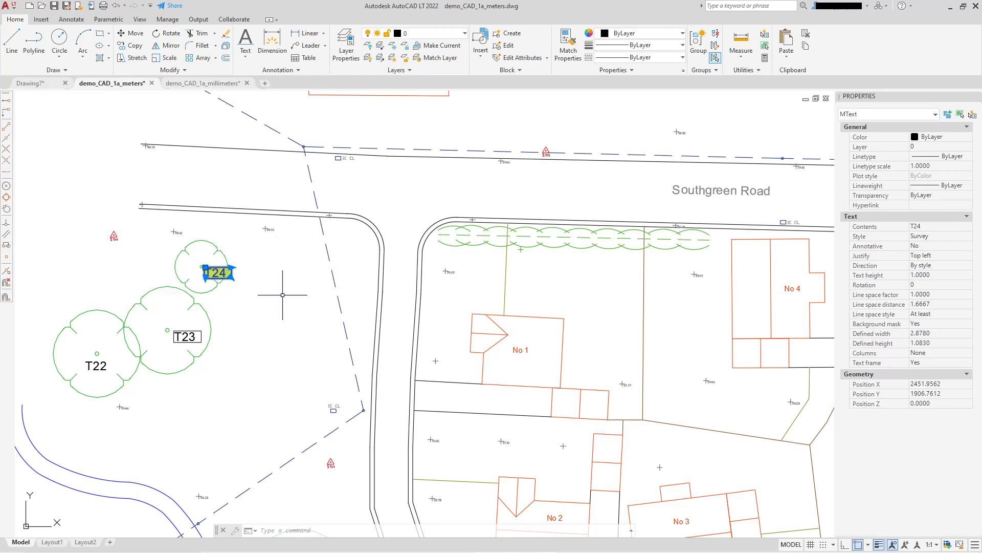
scroll(215, 273, up, 7)
scroll(215, 275, down, 4)
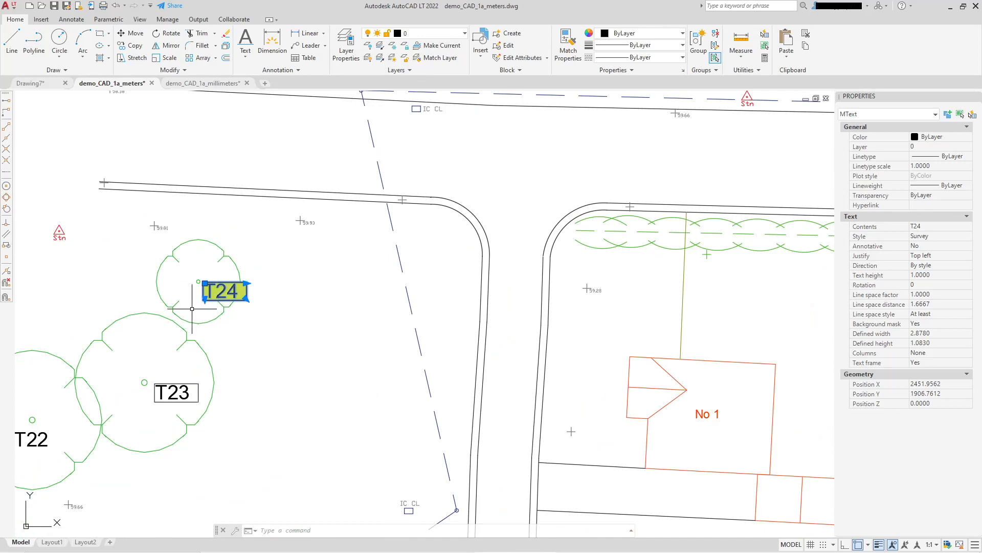
scroll(199, 290, up, 2)
scroll(200, 290, down, 3)
scroll(257, 298, up, 1)
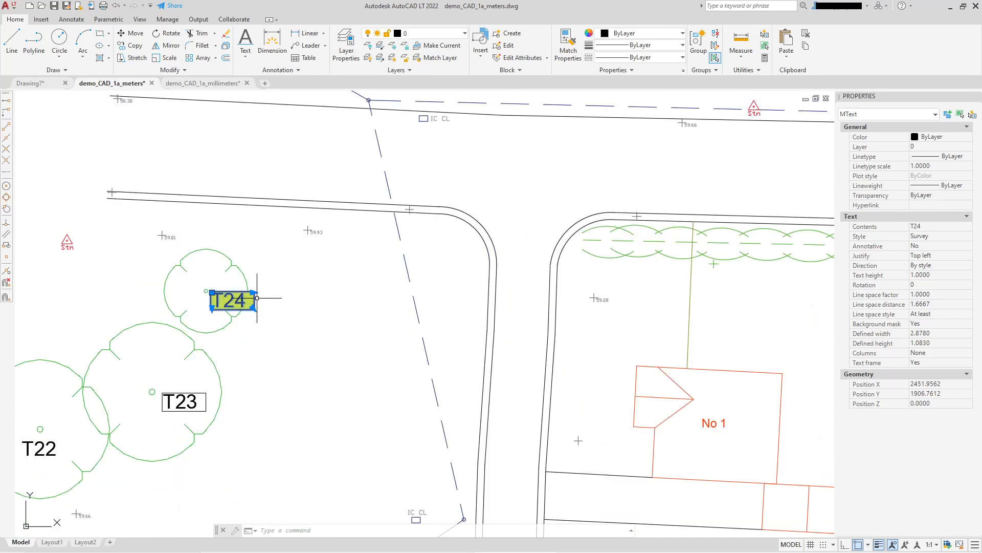
Step: Set the text height of the T24 tree label to 2
key(Escape)
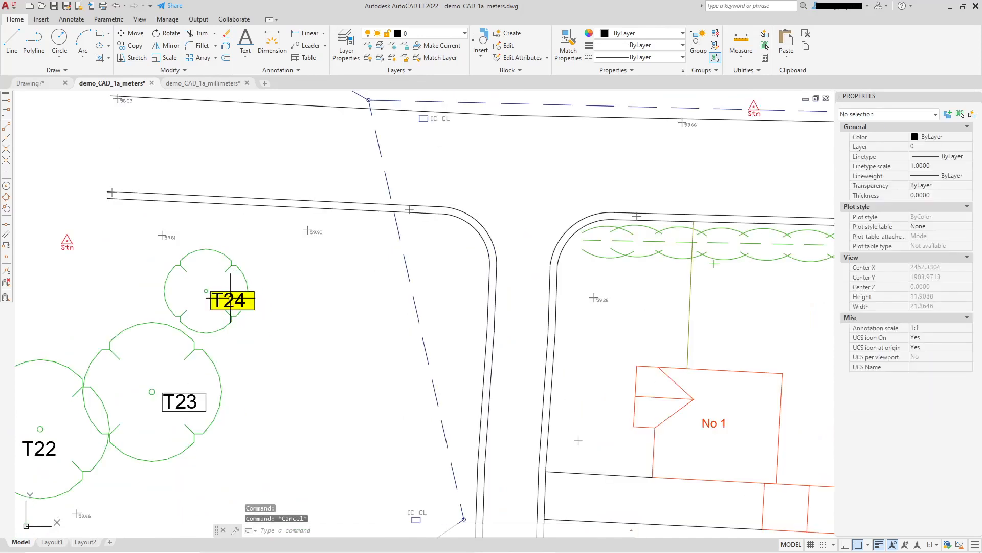
click(230, 298)
click(934, 276)
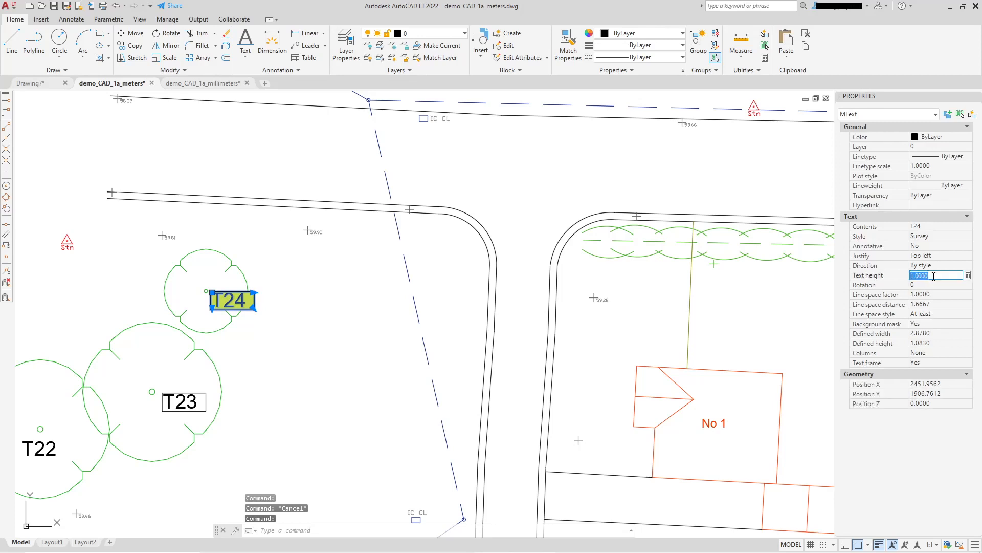
text(2)
key(Tab)
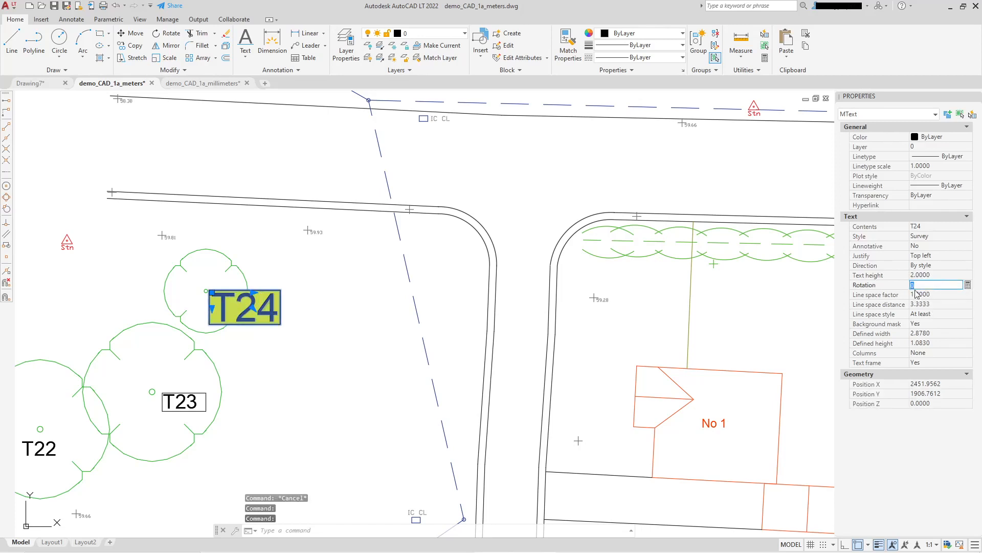
key(Escape)
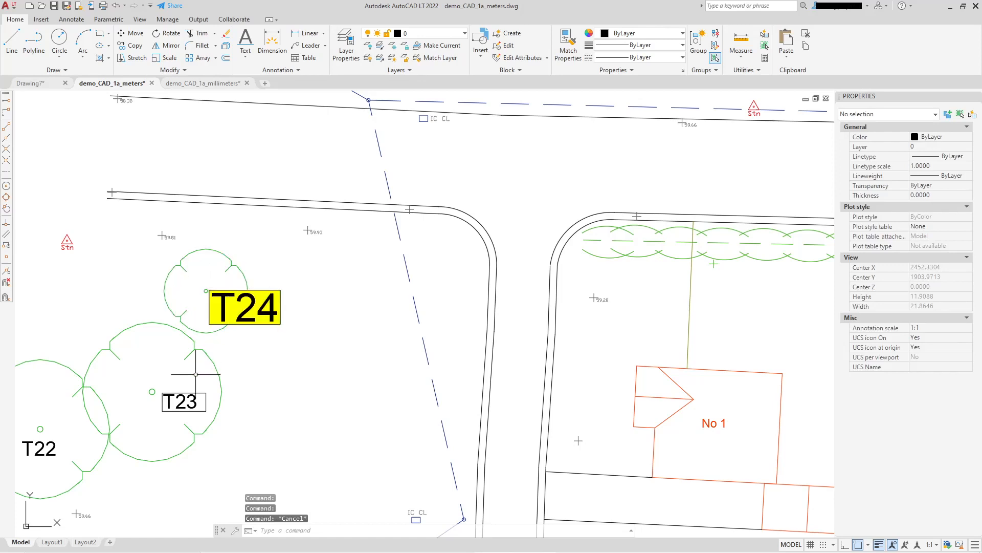
Step: Match the T24 label's properties onto the T23 and T22 tree labels
scroll(225, 341, down, 2)
click(568, 46)
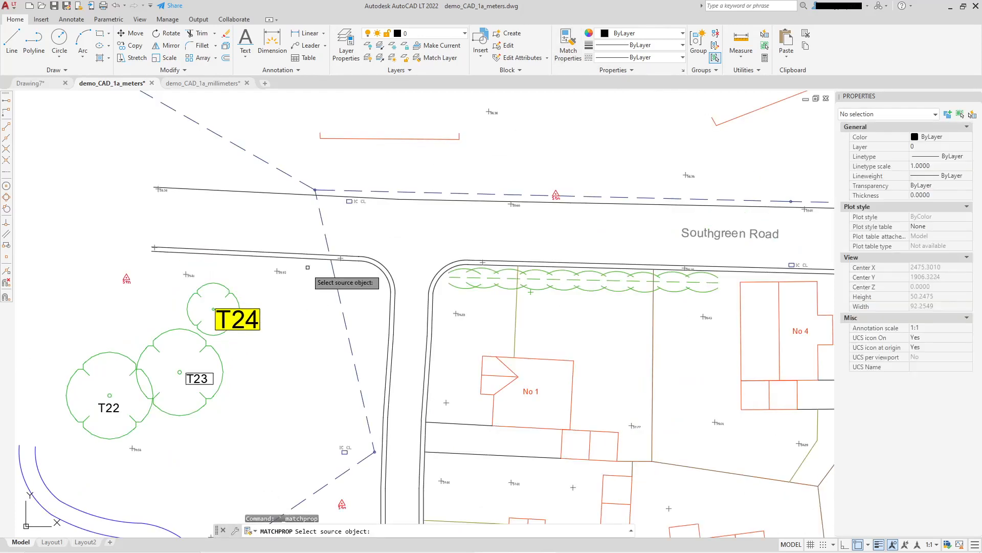
click(239, 313)
click(203, 385)
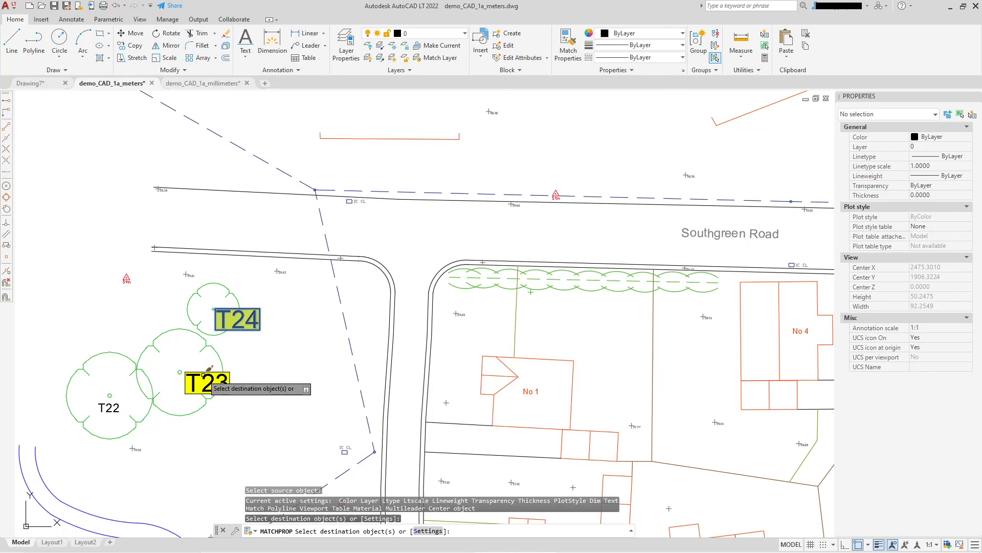
click(125, 403)
right_click(323, 252)
click(342, 259)
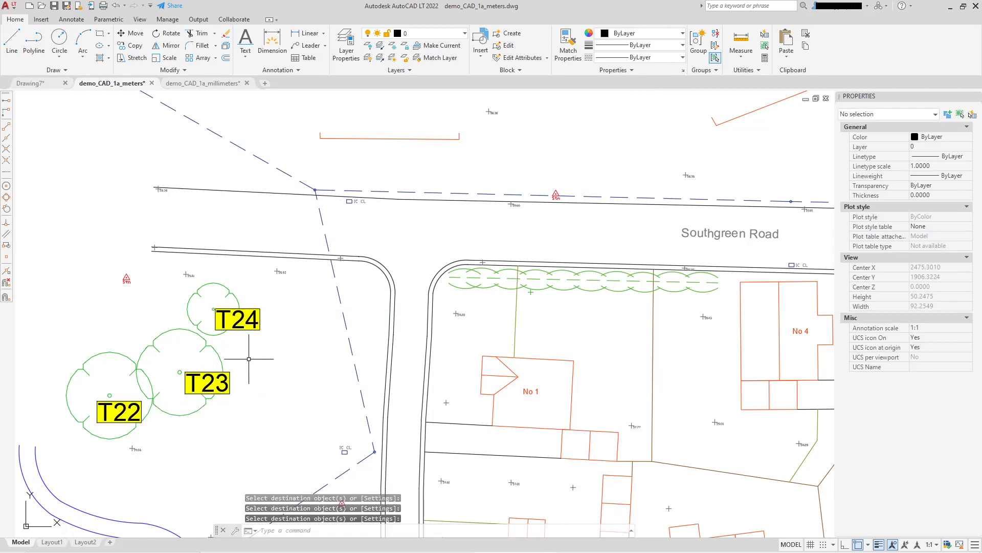
Step: Inspect the three masked tree labels on the site plan and check the T24 label's text height
scroll(202, 376, up, 2)
scroll(212, 366, down, 3)
middle_drag(224, 351, 282, 322)
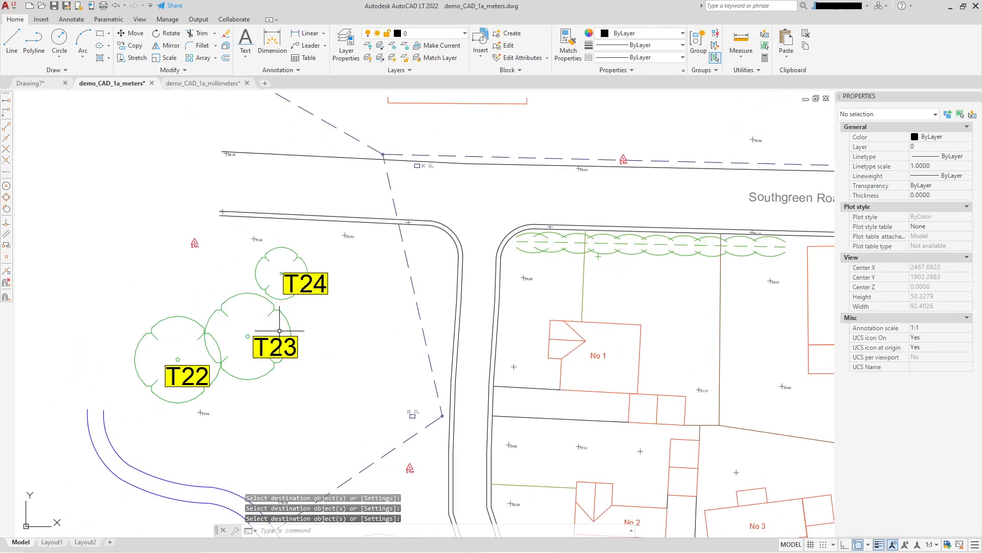
scroll(299, 312, down, 2)
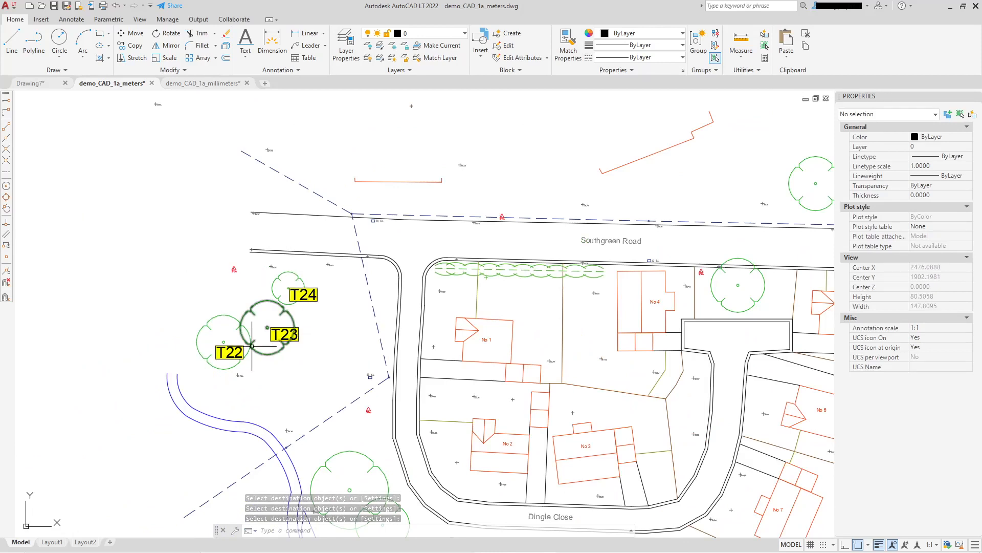
scroll(275, 351, up, 2)
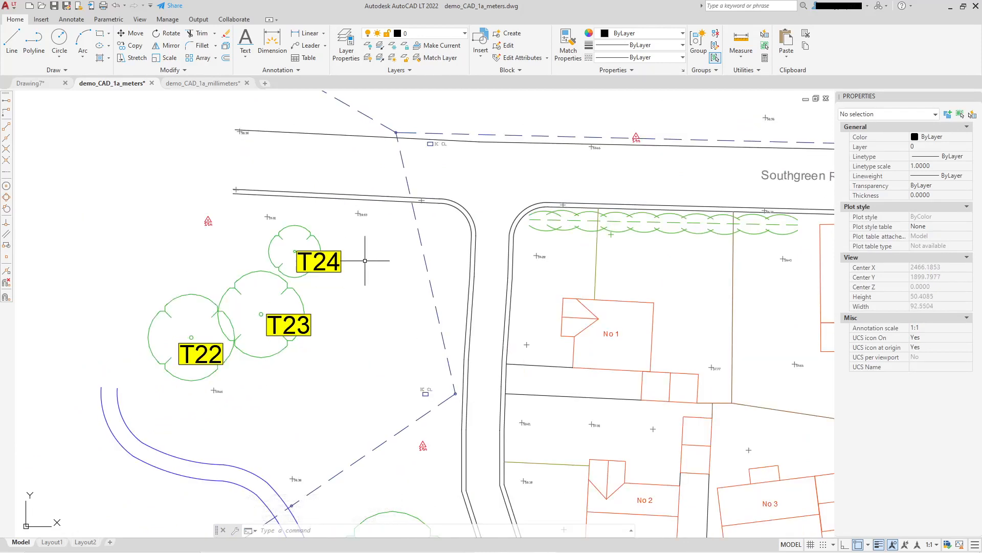
click(327, 254)
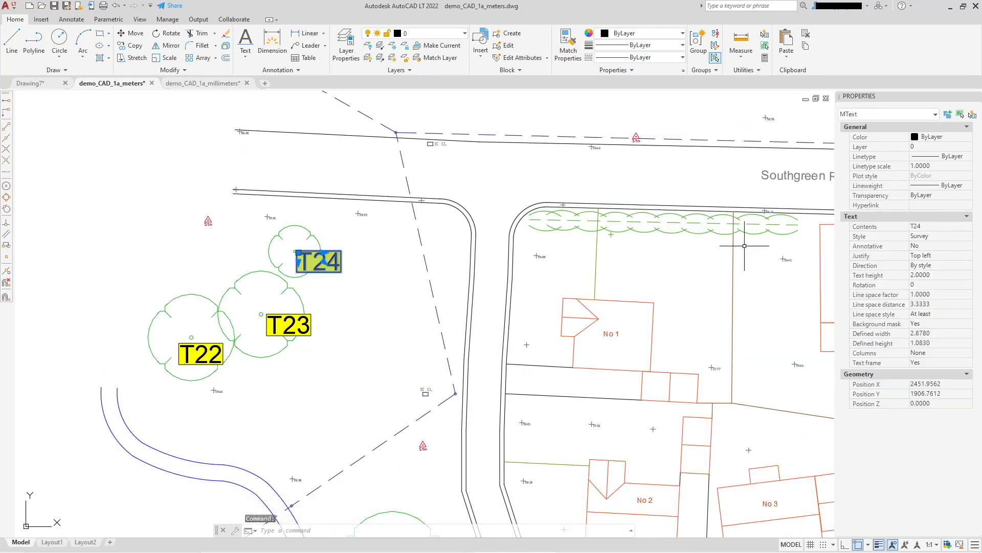
click(940, 275)
key(Escape)
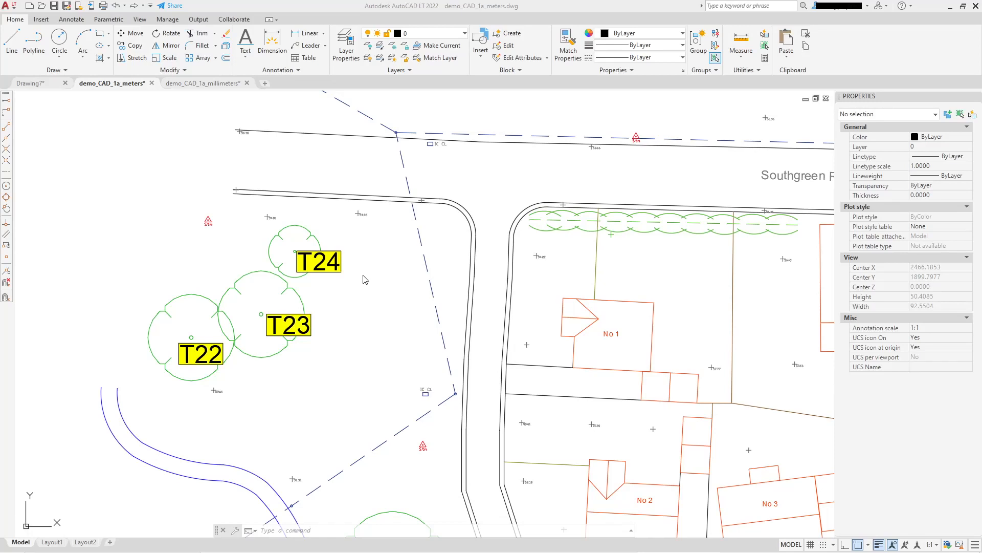
Step: Review the Annotative options for the T24 label, leave it on No, and clear the selection
click(332, 252)
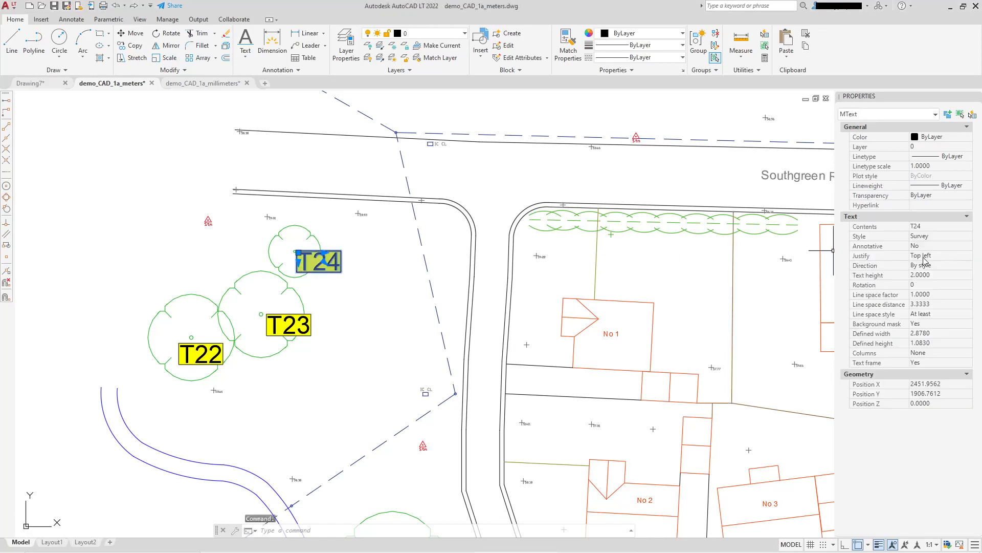
click(938, 246)
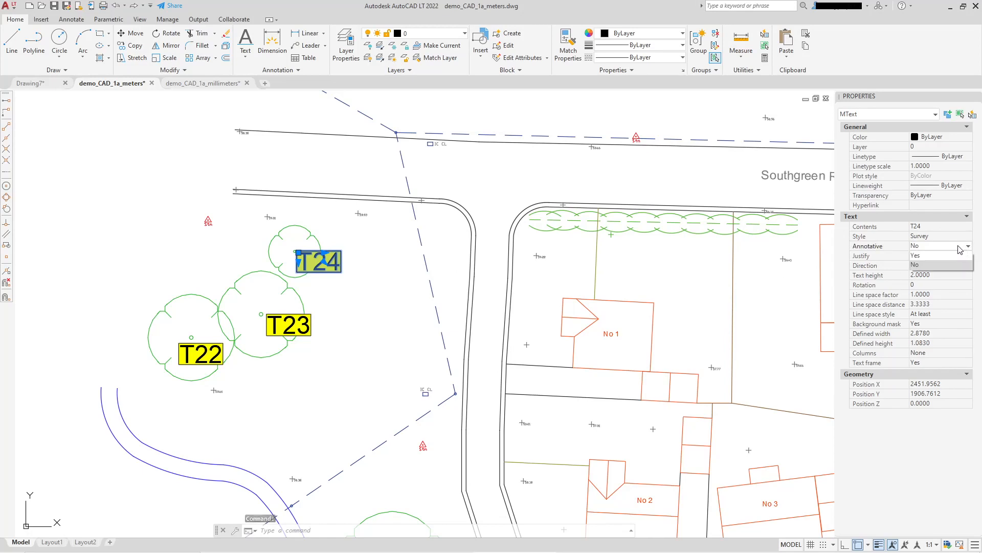
click(359, 342)
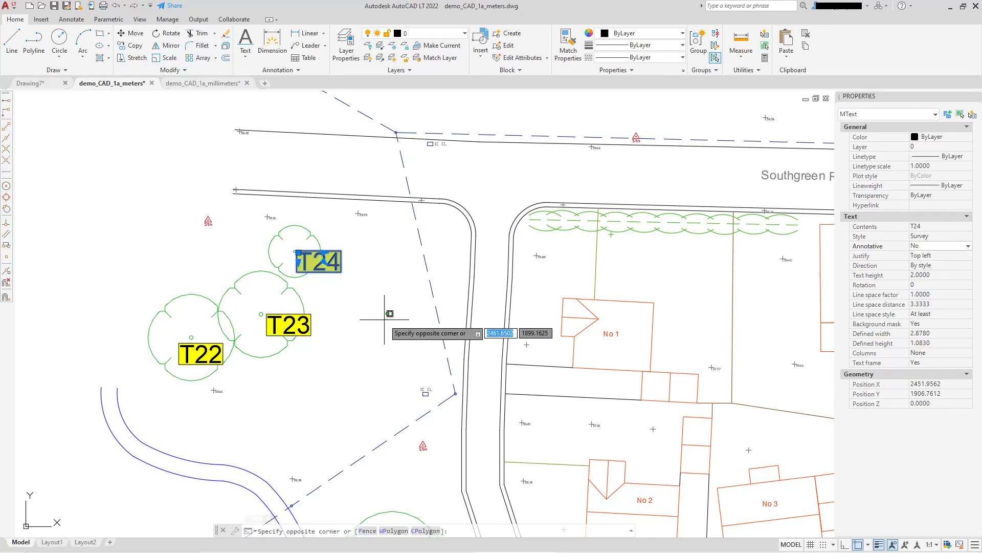
key(Escape)
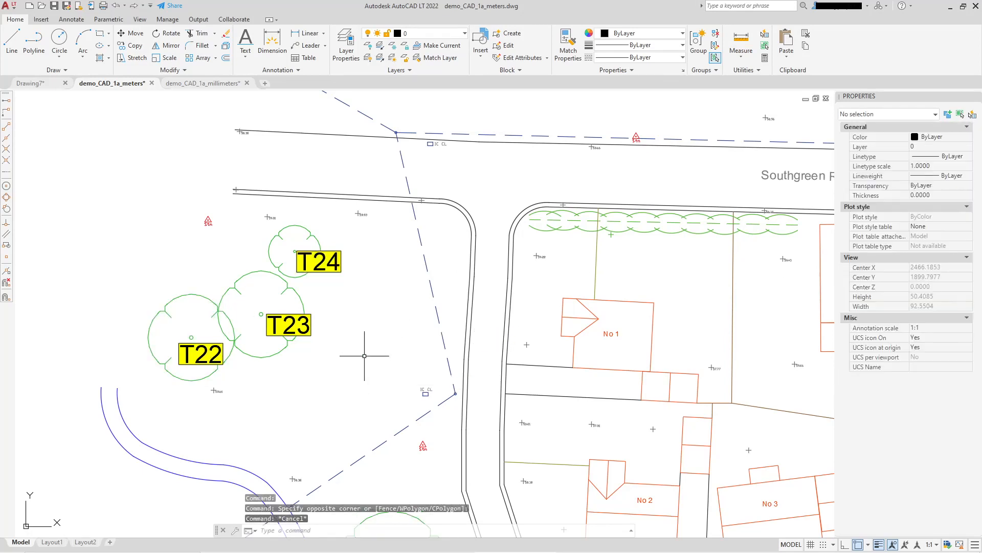